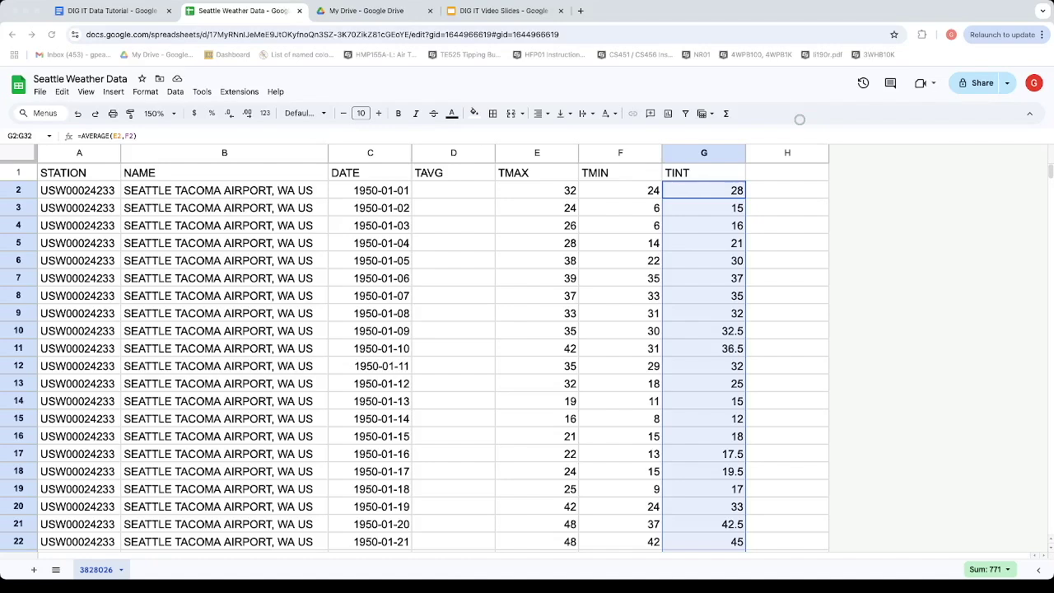
# Insert a chart of the whole TINT column and change its type to a line chart
pyautogui.click(690, 165)
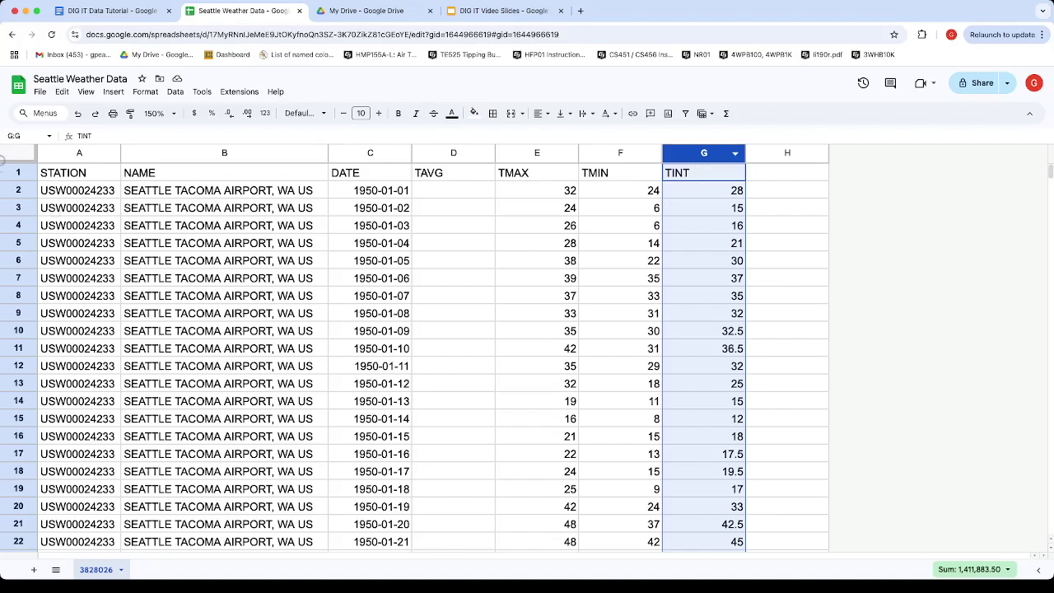
pyautogui.click(114, 92)
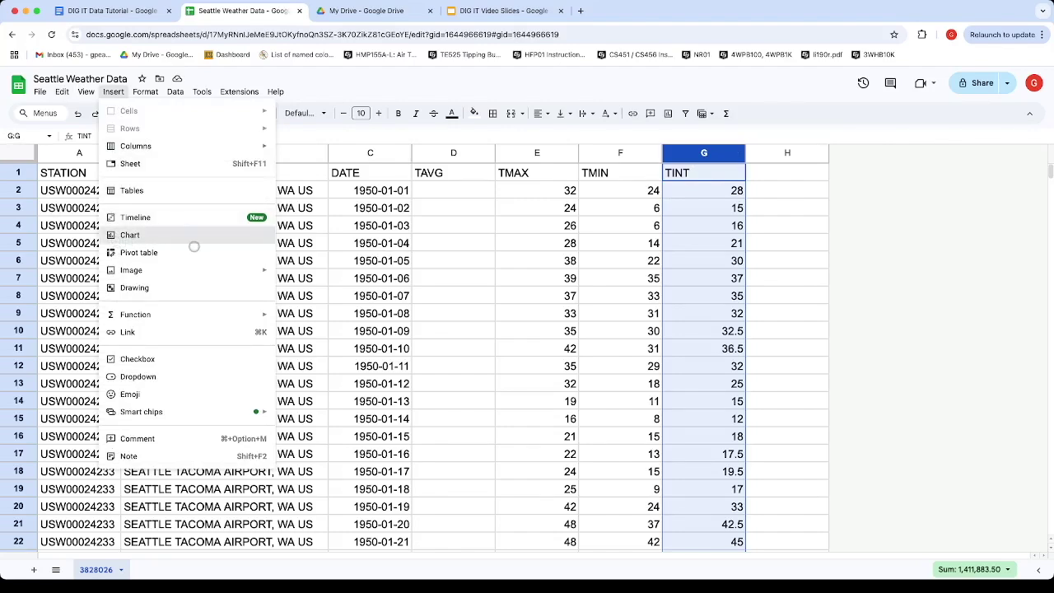
pyautogui.press('Return')
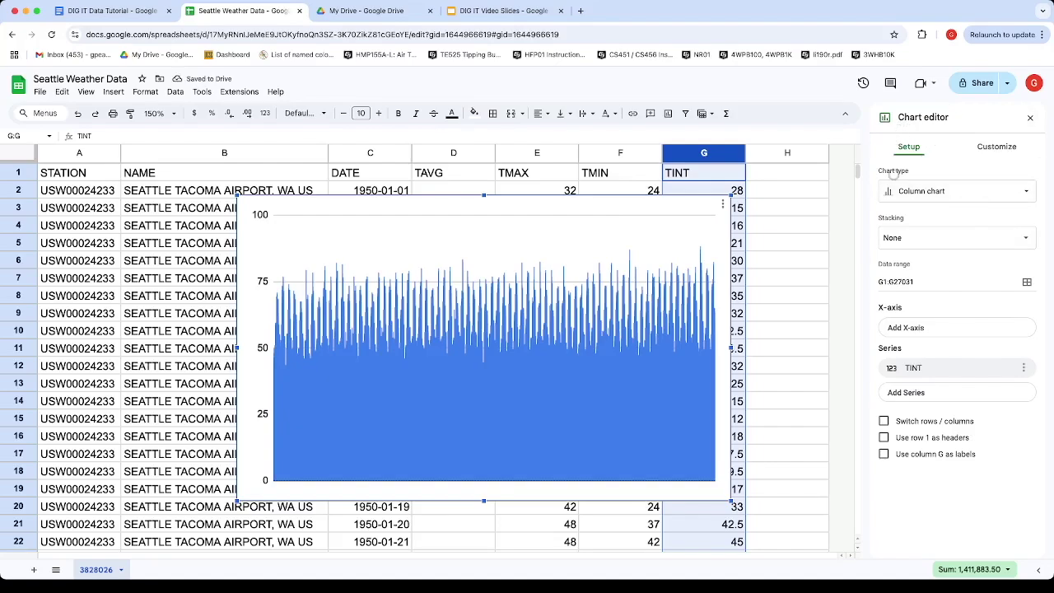
pyautogui.click(909, 195)
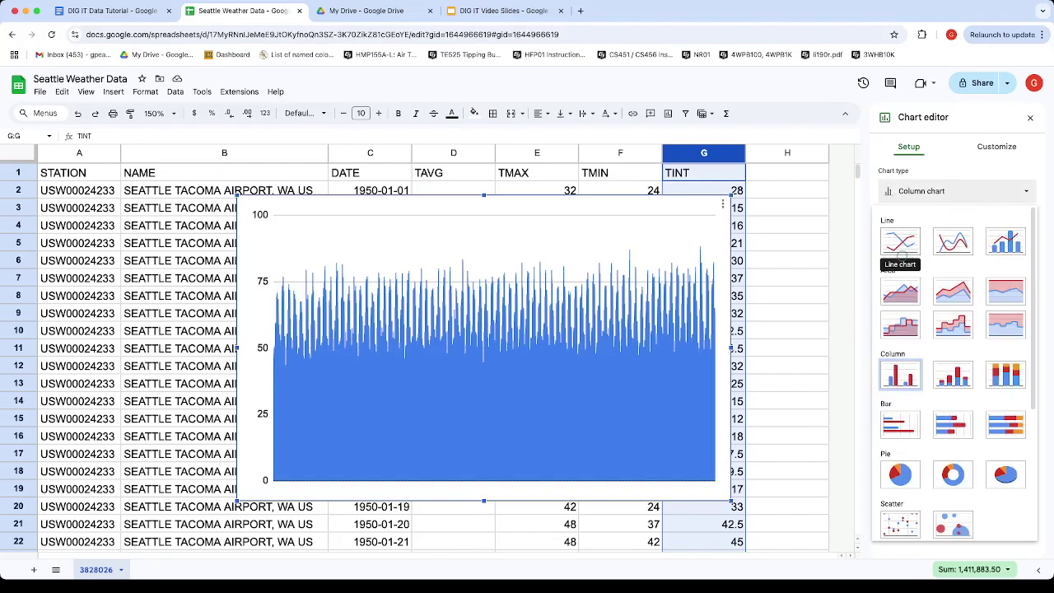
pyautogui.click(902, 255)
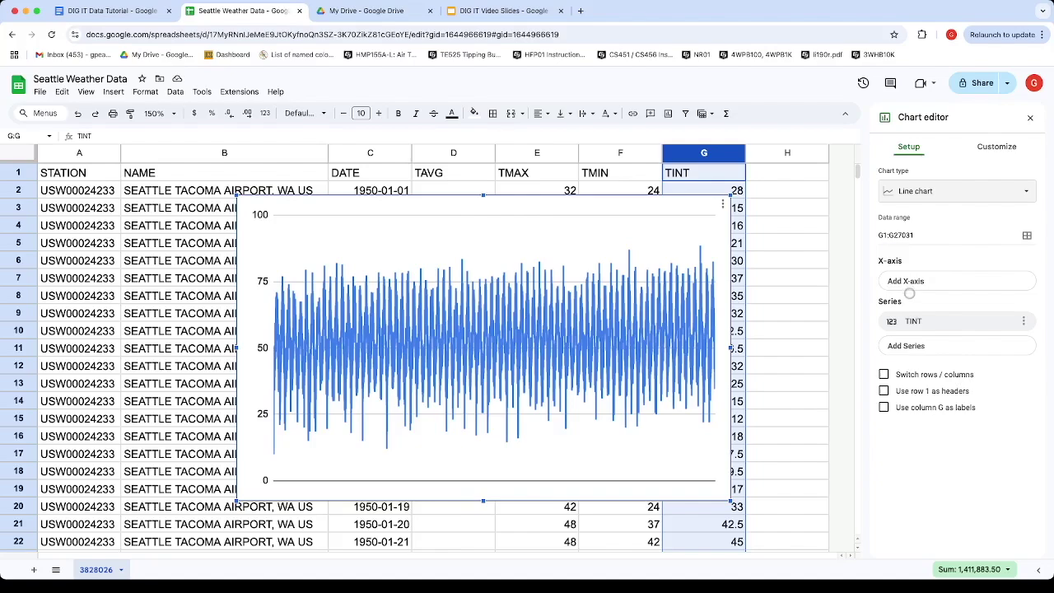
# Set the line chart's X-axis to the DATE data in column C
pyautogui.click(909, 289)
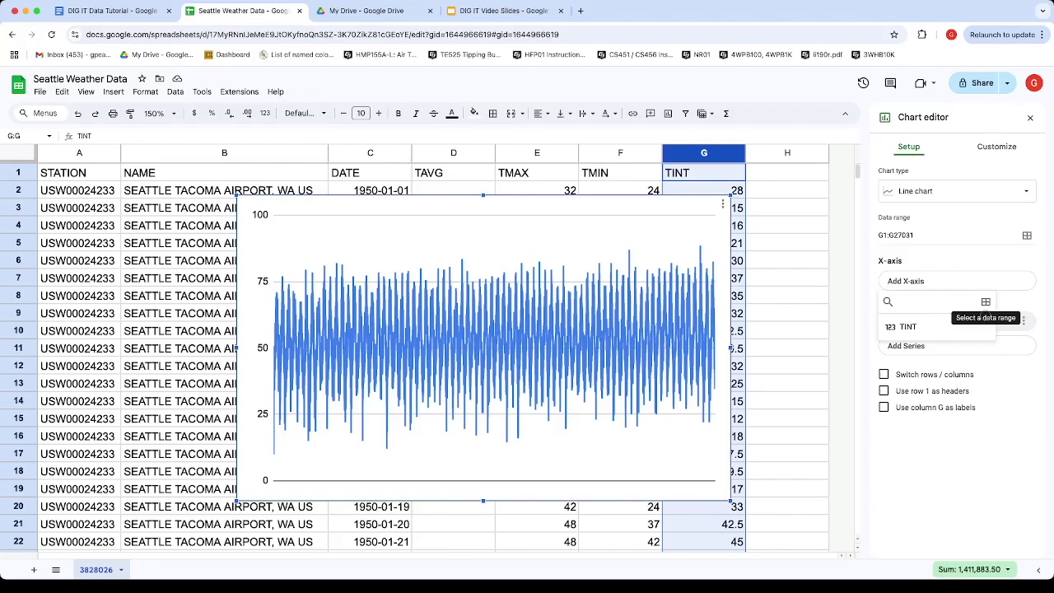
pyautogui.click(986, 302)
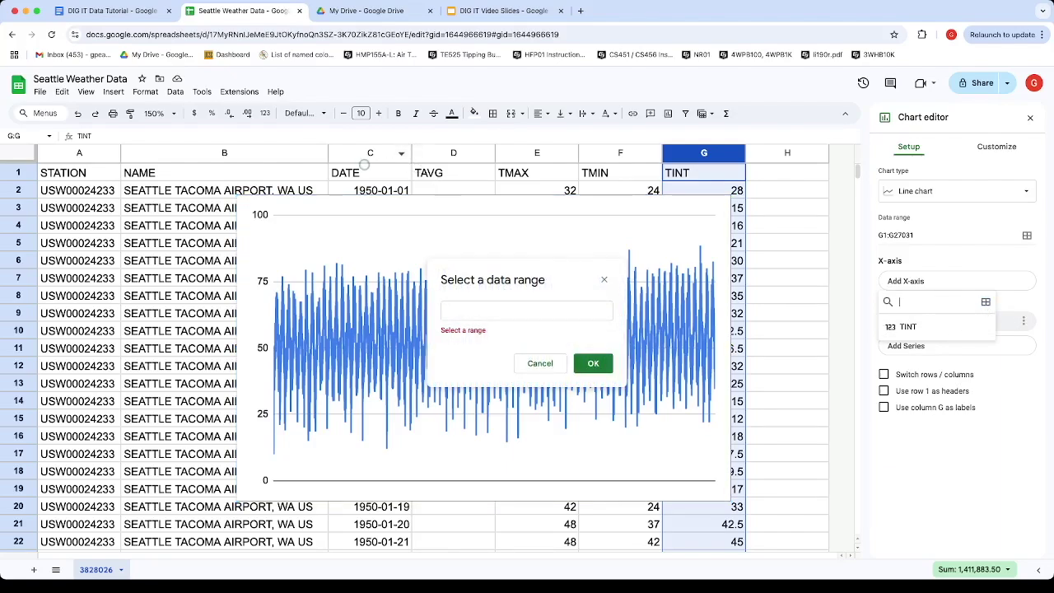
pyautogui.click(365, 163)
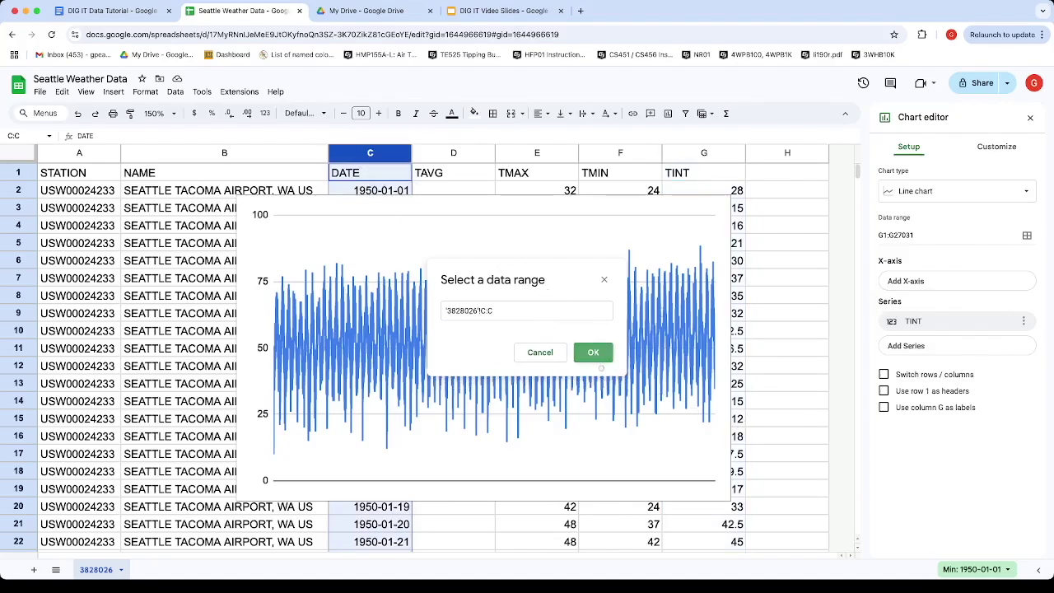
pyautogui.press('Return')
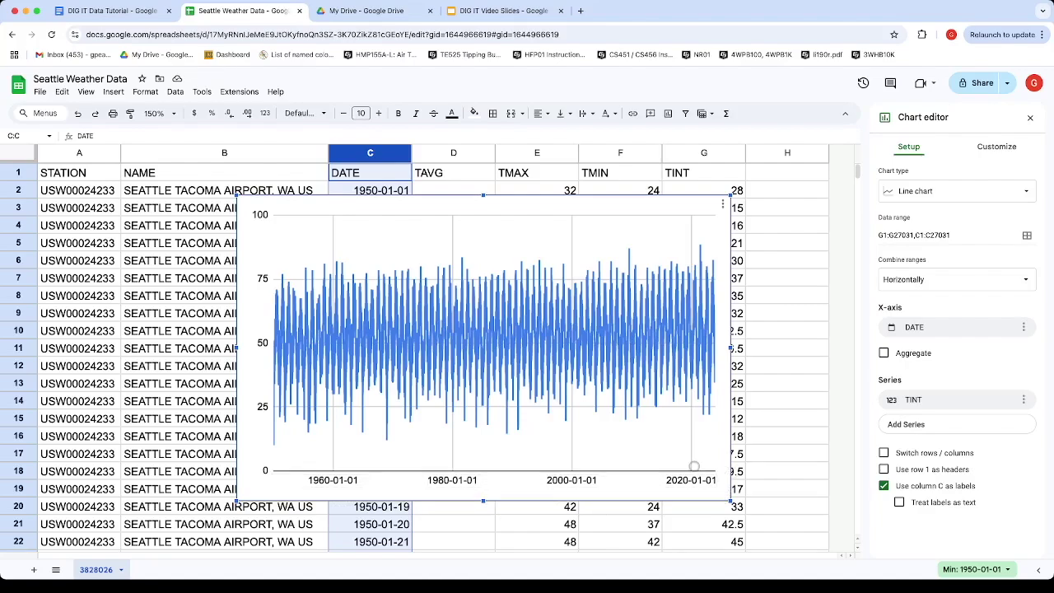
# Move the TINT chart to the sheet's left edge and shrink it to cover columns A to D, rows 3 to 18
pyautogui.moveTo(608, 217)
pyautogui.mouseDown()
pyautogui.moveTo(706, 227)
pyautogui.moveTo(589, 278)
pyautogui.moveTo(662, 283)
pyautogui.moveTo(625, 235)
pyautogui.moveTo(607, 236)
pyautogui.mouseUp()
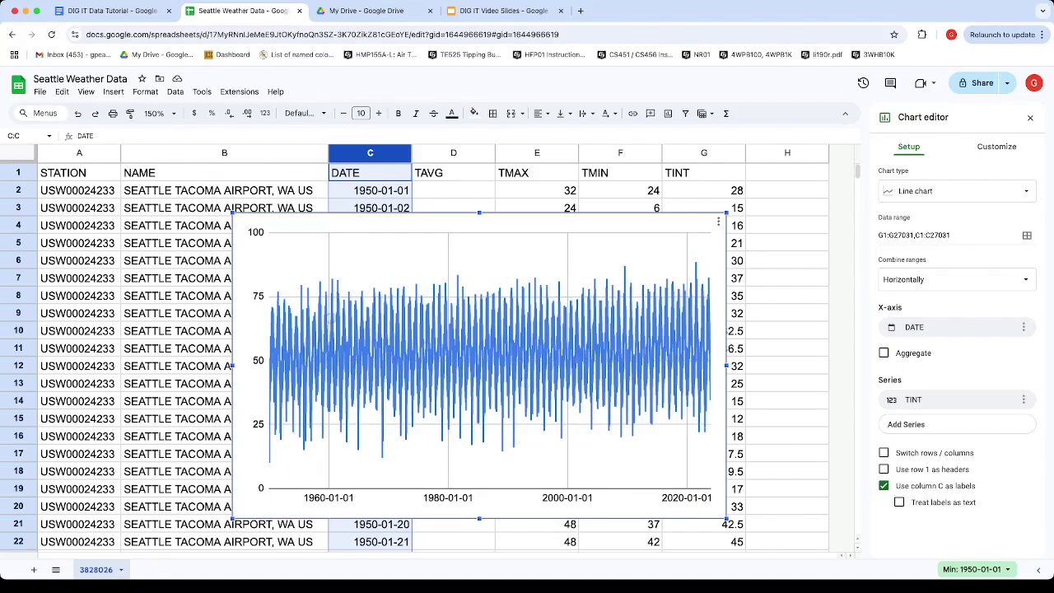
pyautogui.click(340, 286)
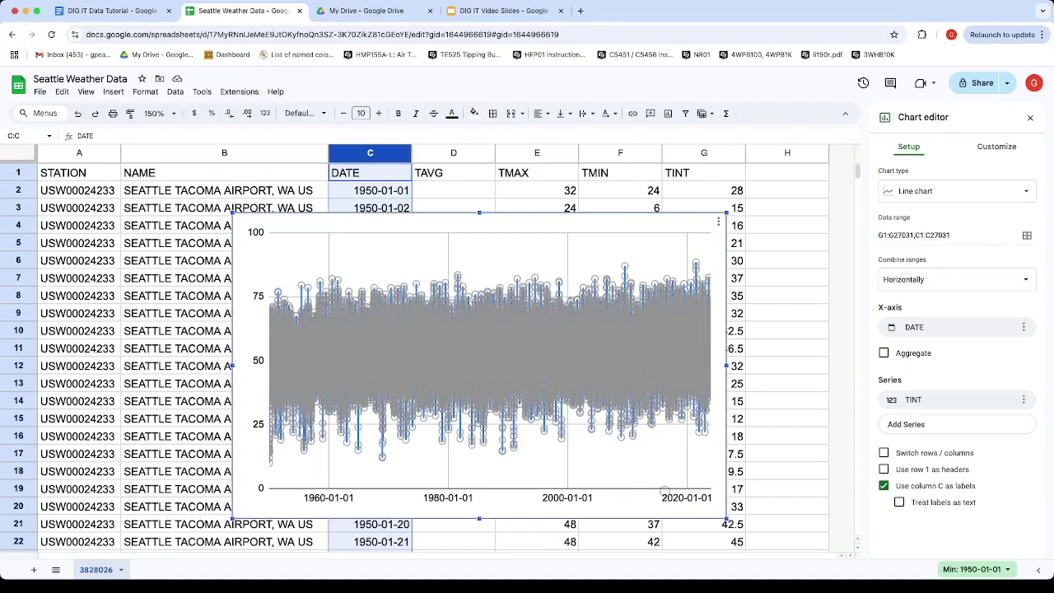
pyautogui.click(683, 238)
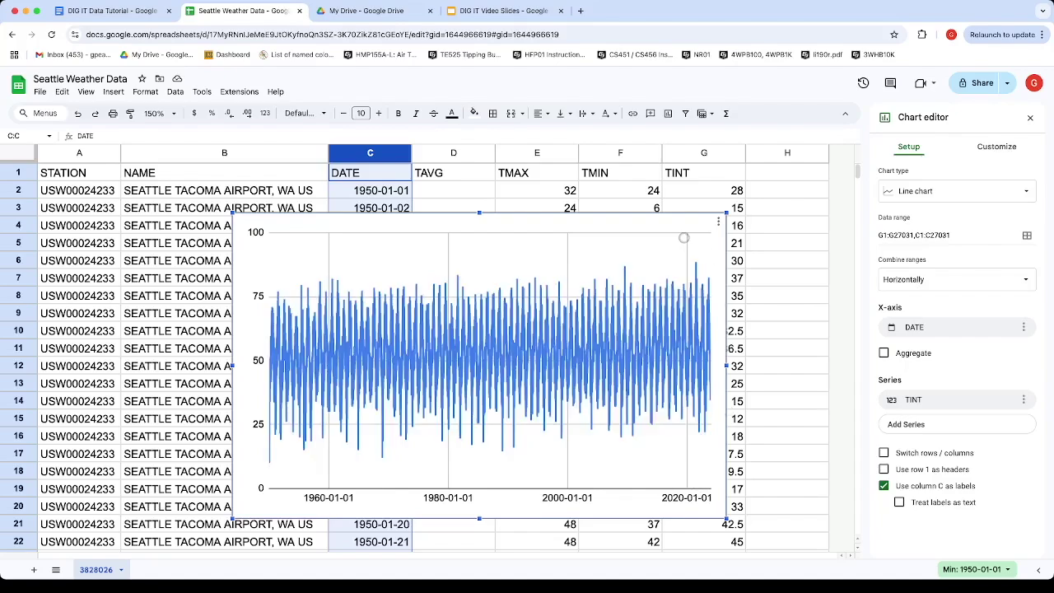
pyautogui.moveTo(683, 238)
pyautogui.mouseDown()
pyautogui.moveTo(631, 225)
pyautogui.moveTo(669, 234)
pyautogui.mouseUp()
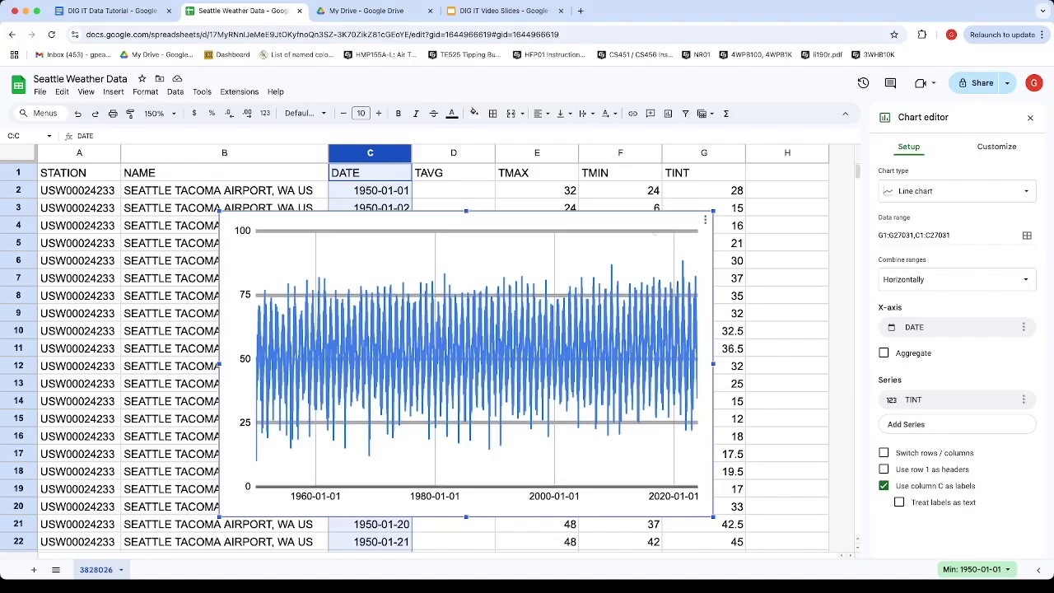
pyautogui.moveTo(708, 232); pyautogui.dragTo(527, 191)
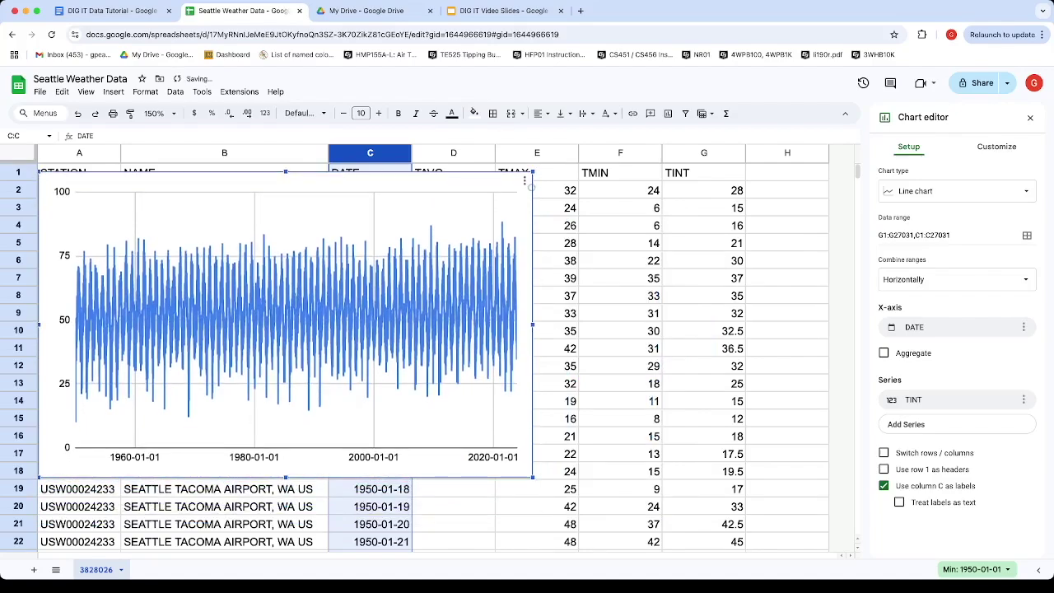
pyautogui.moveTo(533, 172); pyautogui.dragTo(481, 202)
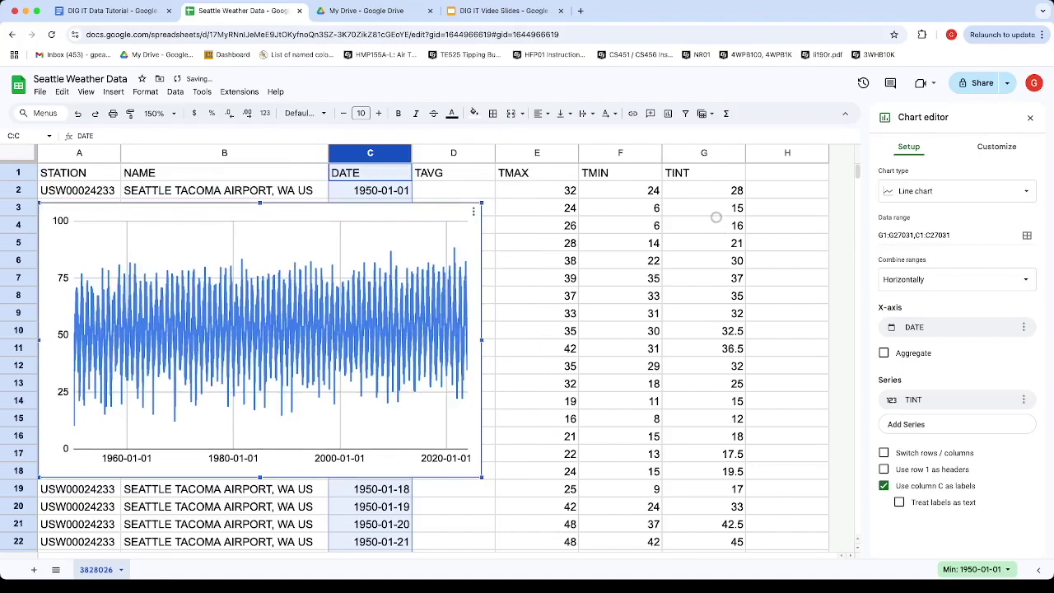
# Insert a chart of only the January 1950 TINT values, cells G2:G32
pyautogui.click(728, 194)
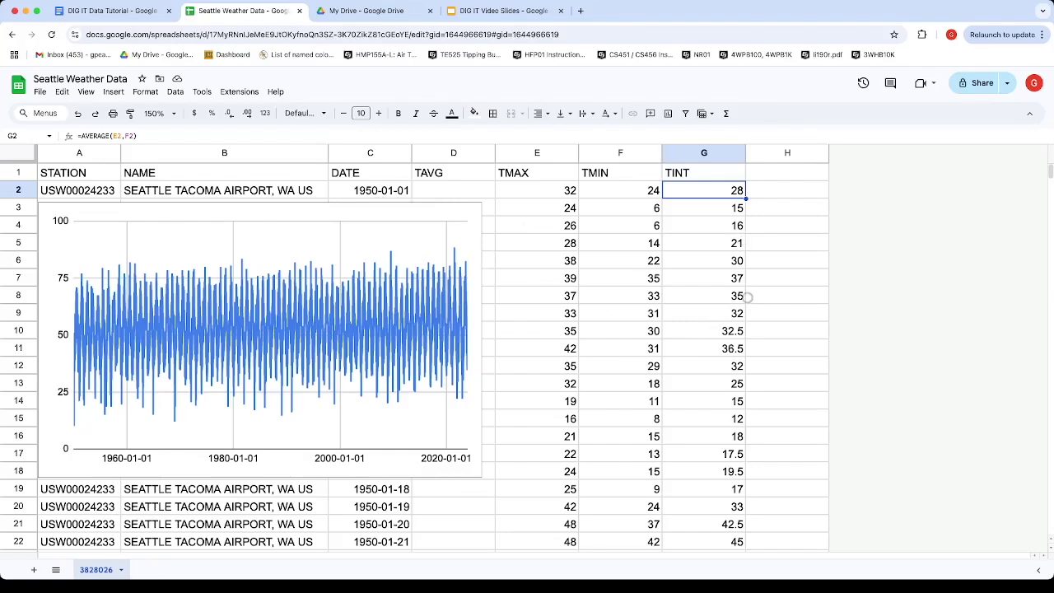
pyautogui.scroll(-3, 749, 296)
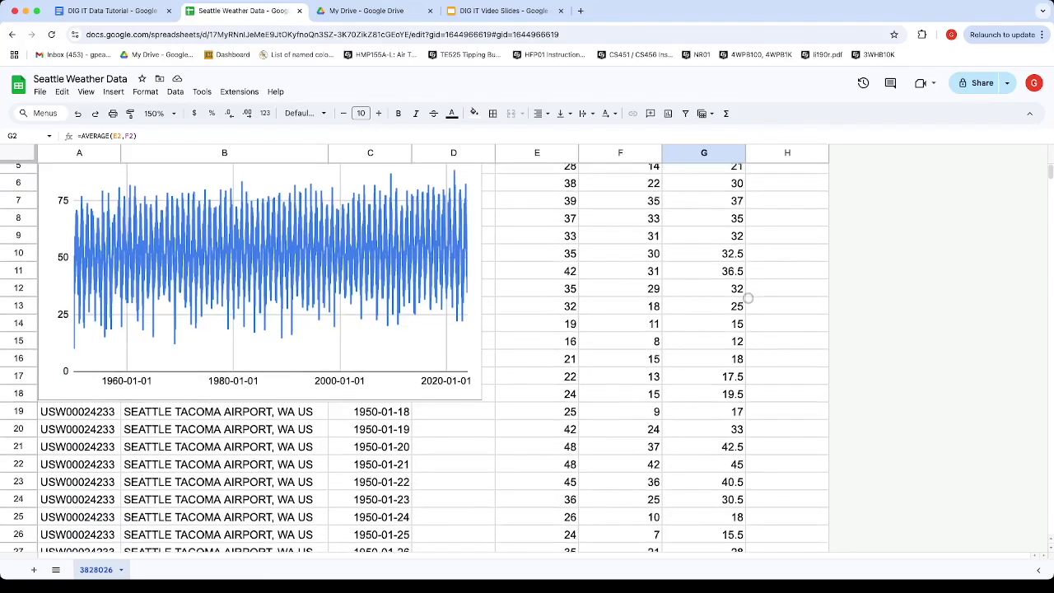
pyautogui.scroll(-4, 724, 486)
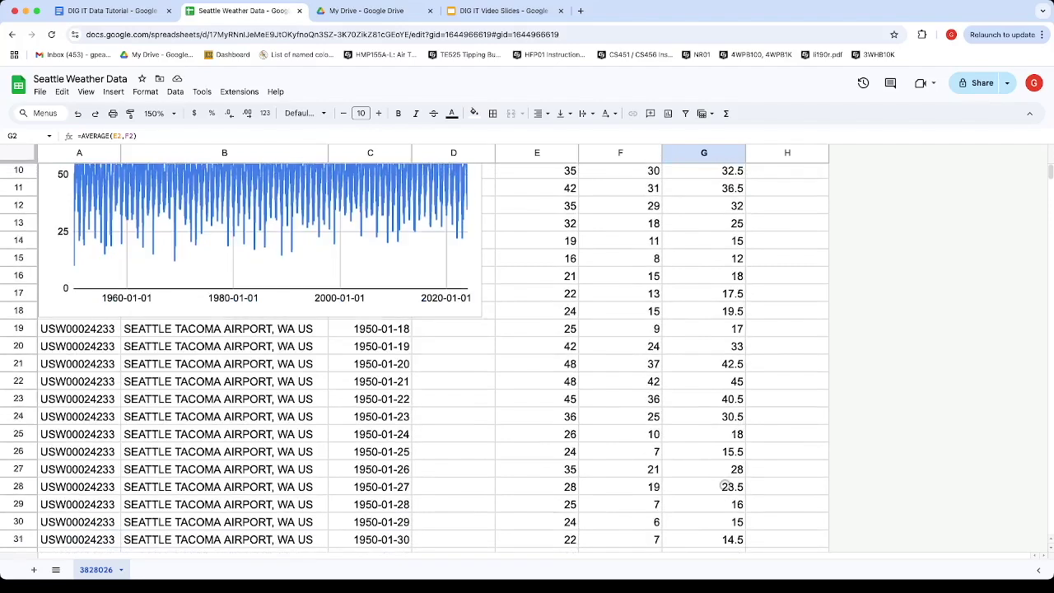
pyautogui.scroll(-1, 724, 487)
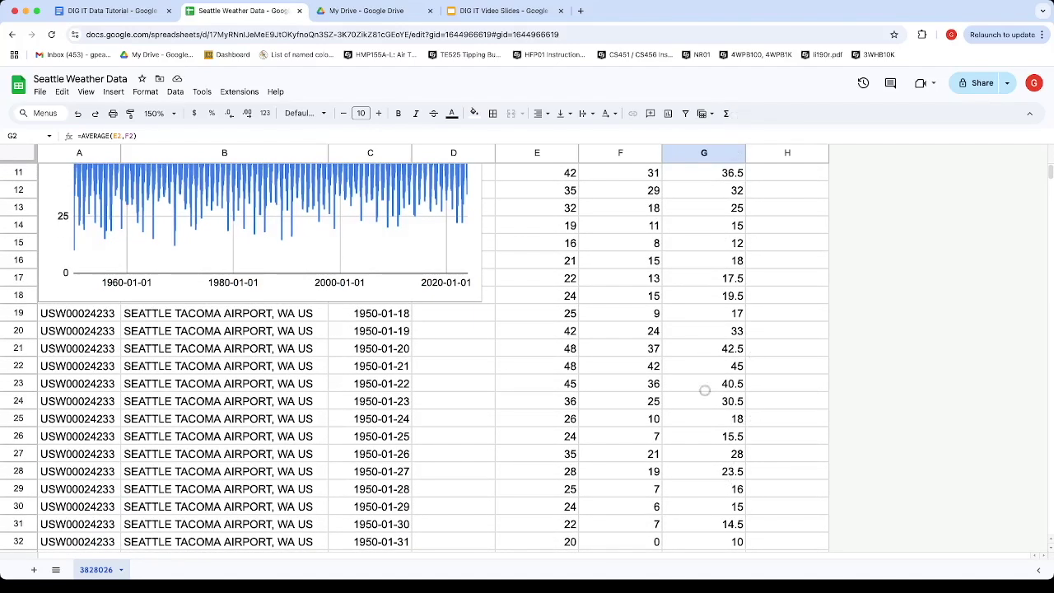
pyautogui.keyDown('shift'); pyautogui.click(730, 543); pyautogui.keyUp('shift')
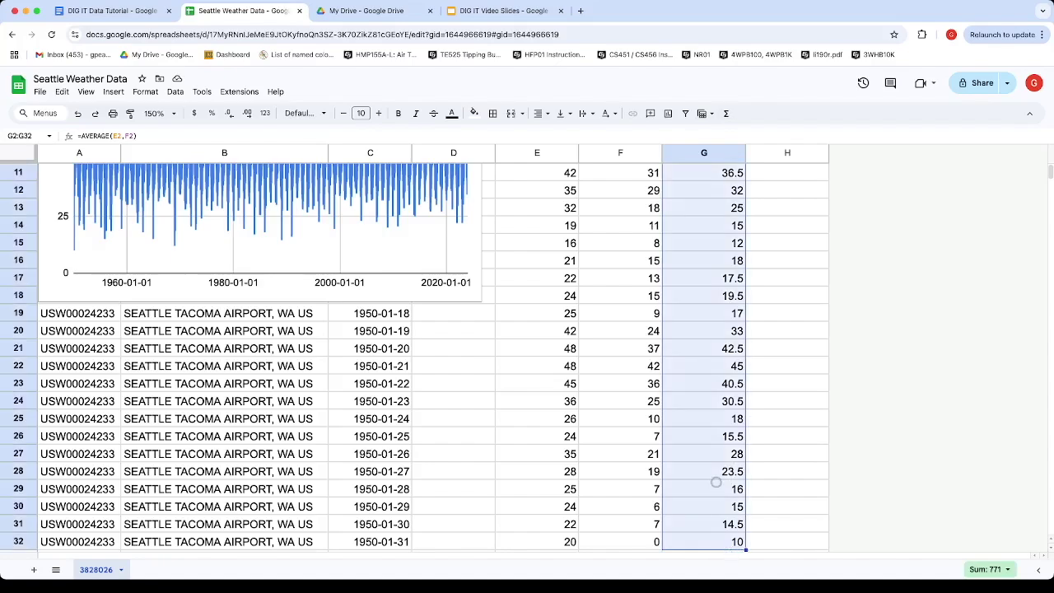
pyautogui.scroll(5, 717, 484)
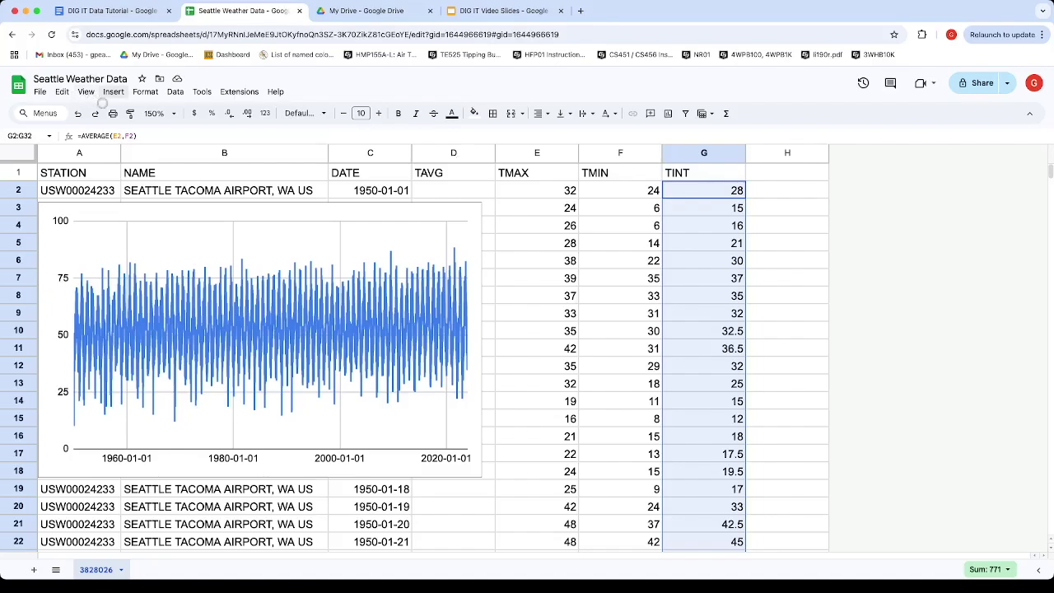
pyautogui.click(111, 95)
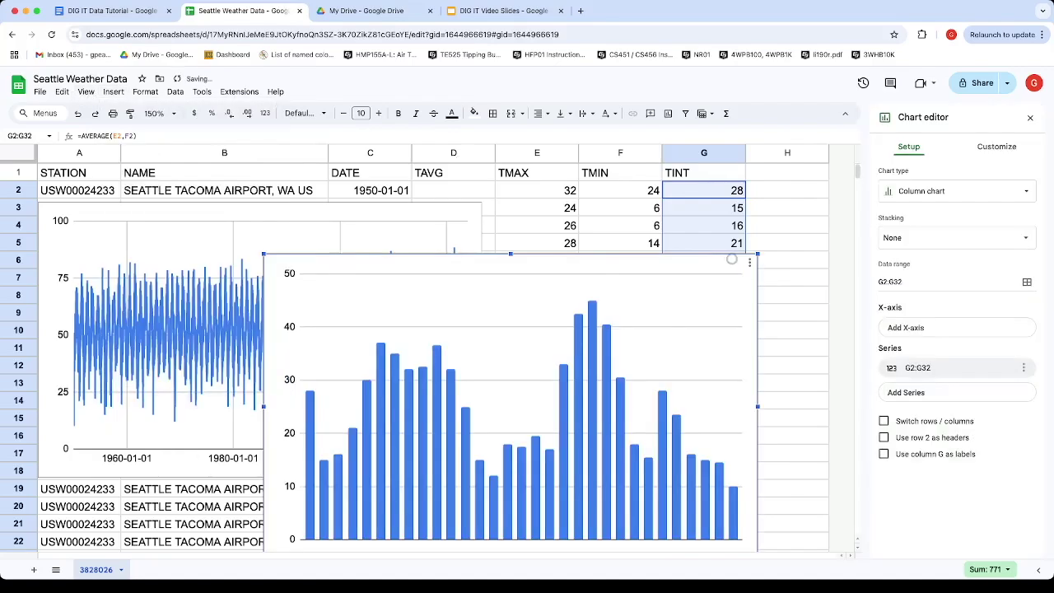
# Change the January 1950 chart to a line chart and move it over columns C to G beside the full-period chart
pyautogui.moveTo(701, 275); pyautogui.dragTo(719, 188)
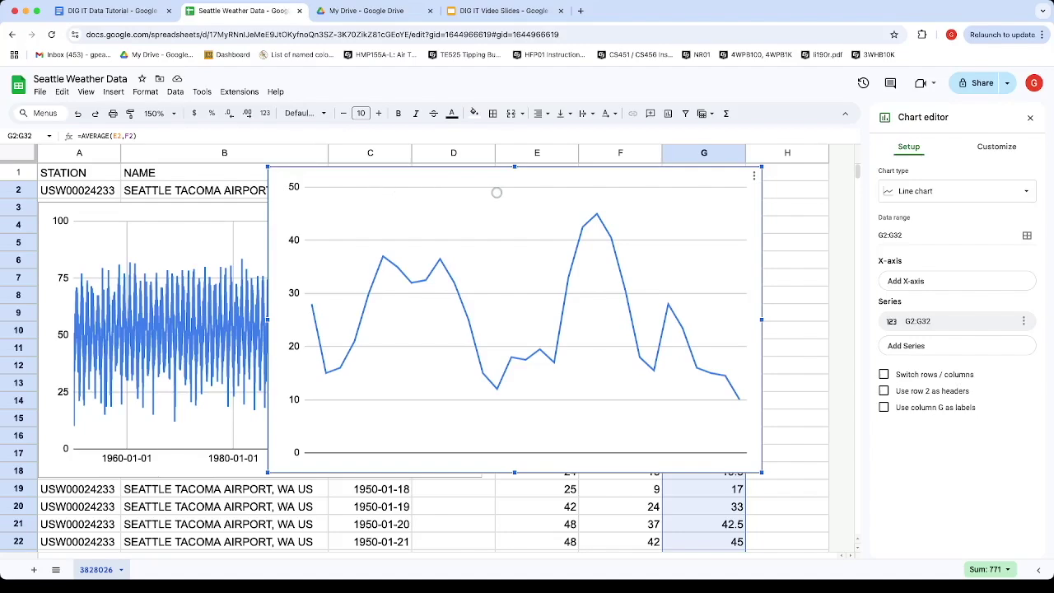
pyautogui.click(499, 188)
pyautogui.click(642, 199)
pyautogui.moveTo(628, 192); pyautogui.dragTo(690, 210)
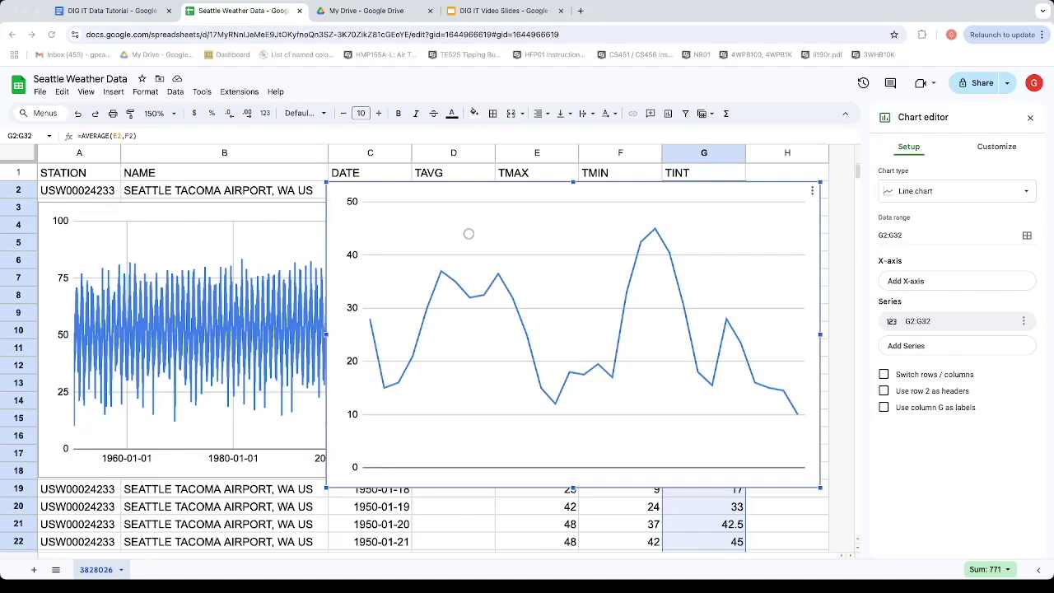
# Switch to the DIG IT Data Tutorial document and view the section on resampling to monthly and annual timeseries at 150% zoom
pyautogui.click(95, 18)
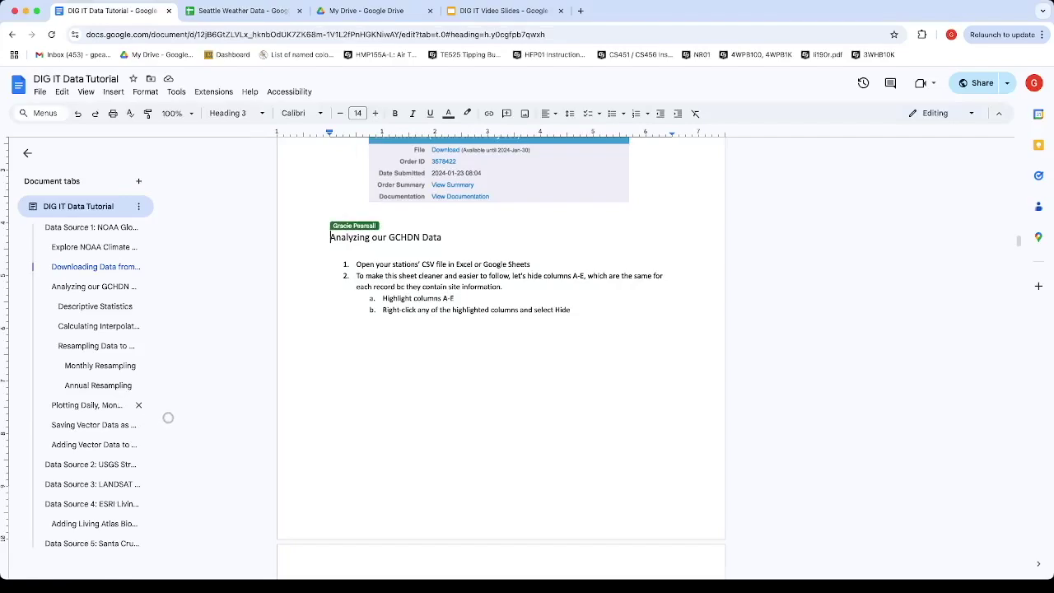
pyautogui.click(70, 354)
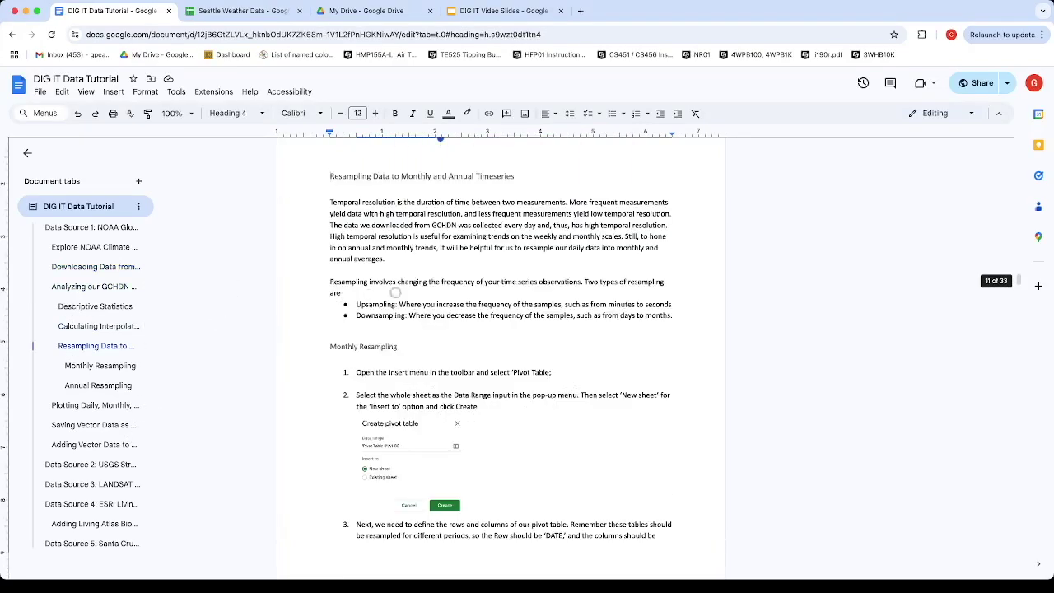
pyautogui.click(175, 113)
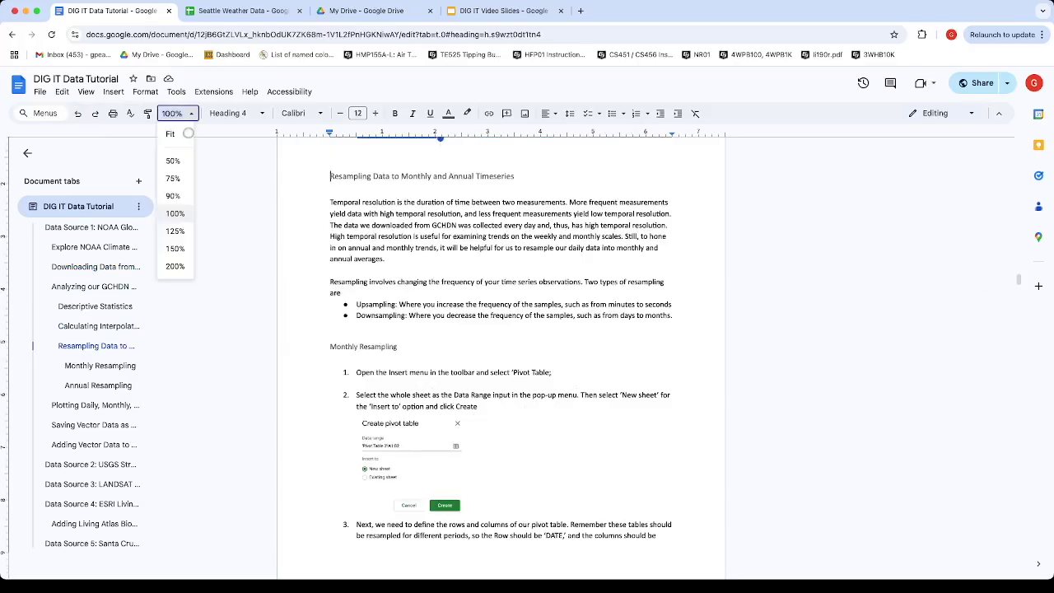
pyautogui.click(175, 249)
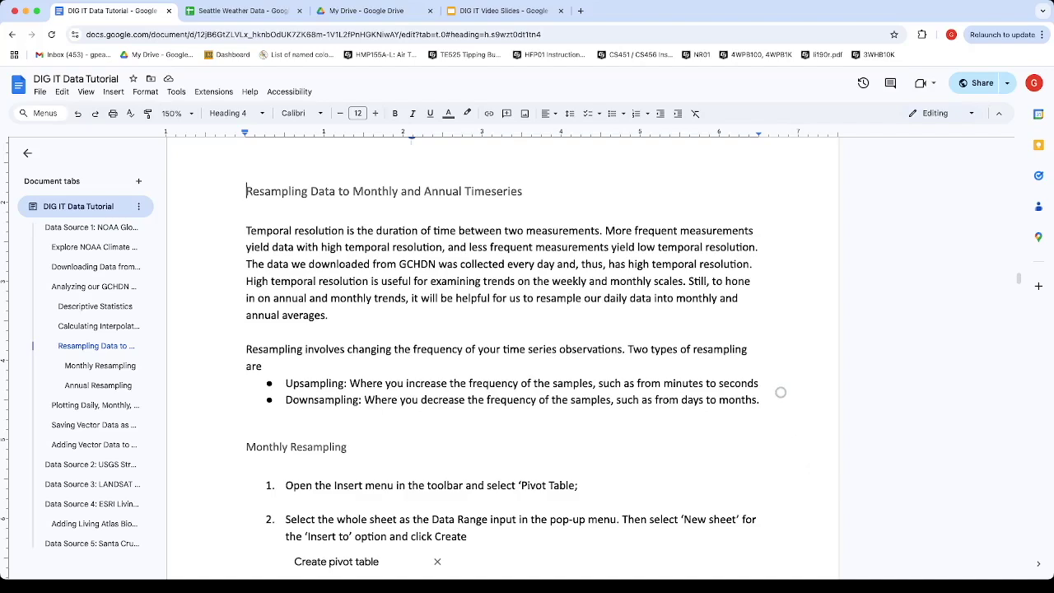
# Return to the Seattle Weather Data spreadsheet and create a pivot table from range A1:H27029 in a new sheet
pyautogui.hotkey('ctrl', 'Tab')
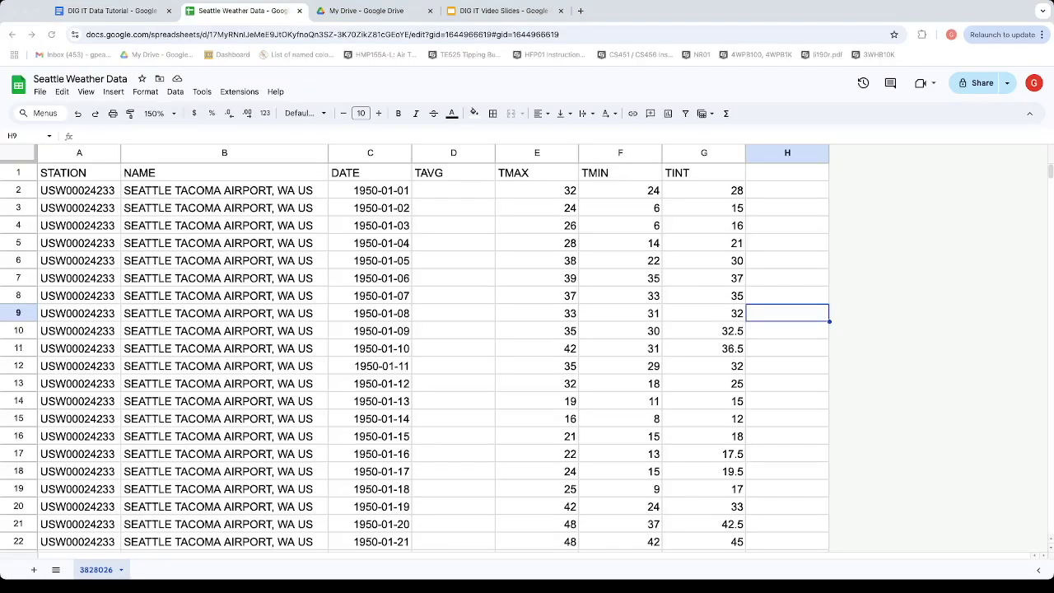
pyautogui.click(600, 100)
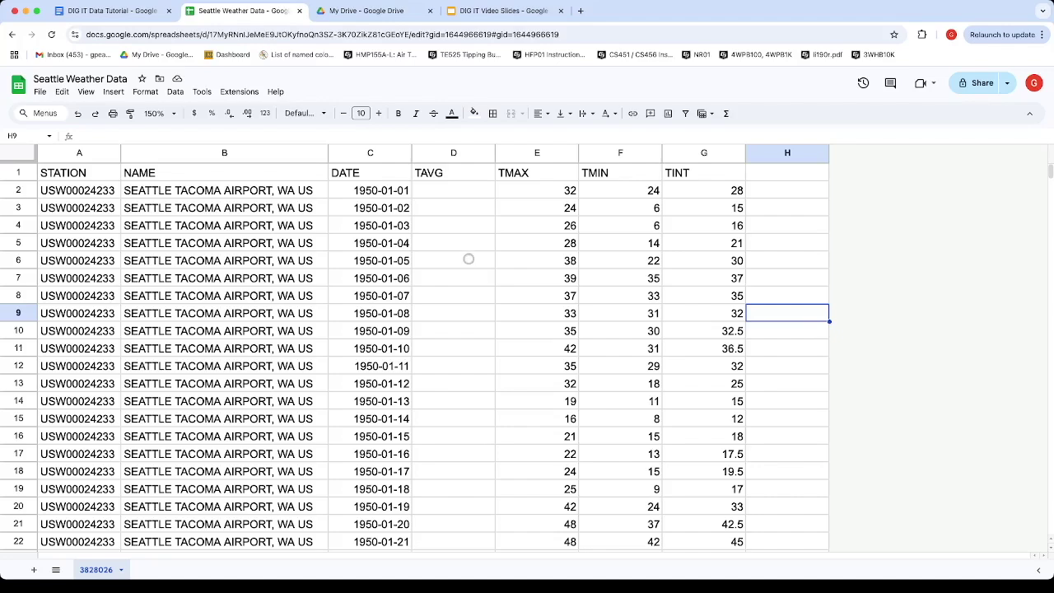
pyautogui.click(113, 91)
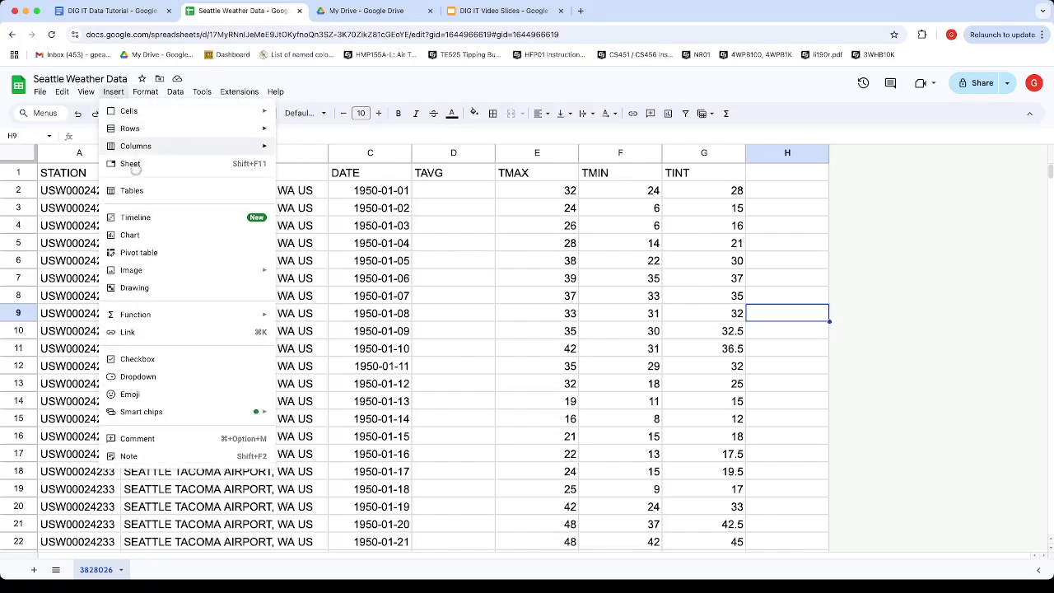
pyautogui.click(165, 253)
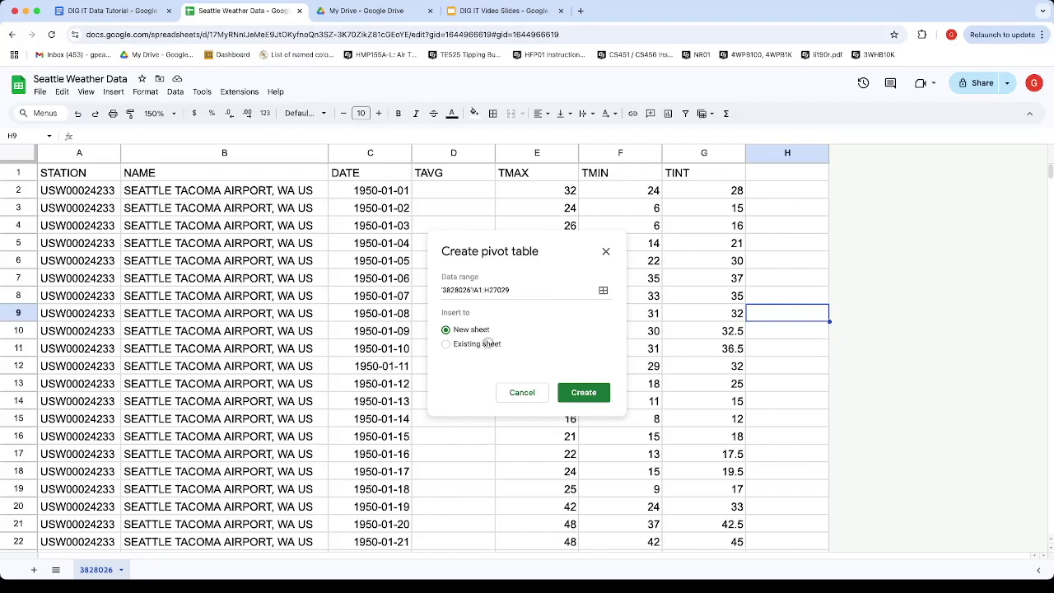
pyautogui.click(586, 401)
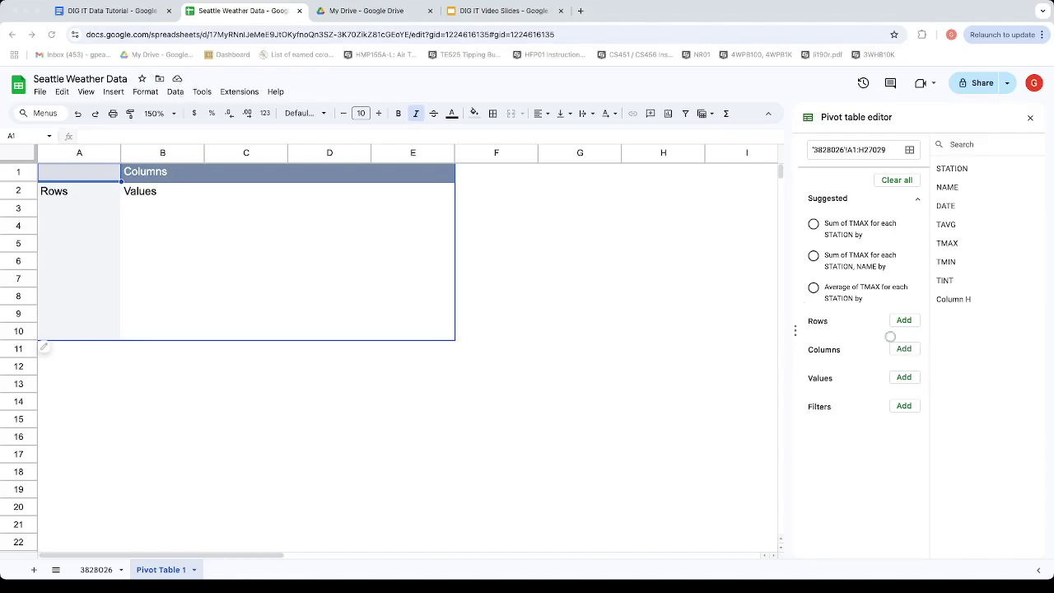
# Go back to the 3828026 sheet and examine the daily entries in the DATE column
pyautogui.click(251, 358)
pyautogui.click(102, 574)
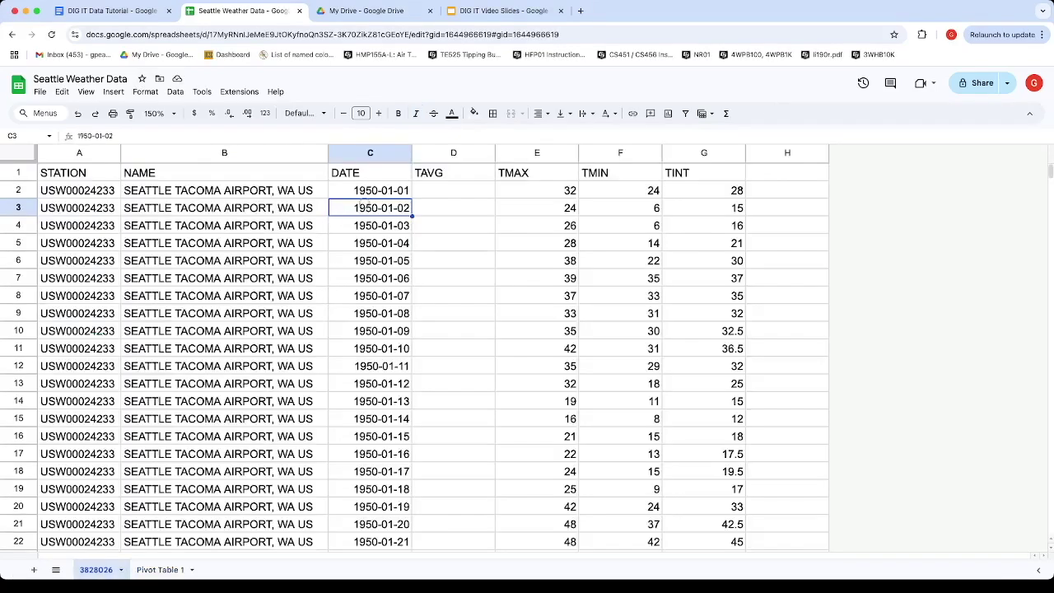
pyautogui.click(368, 224)
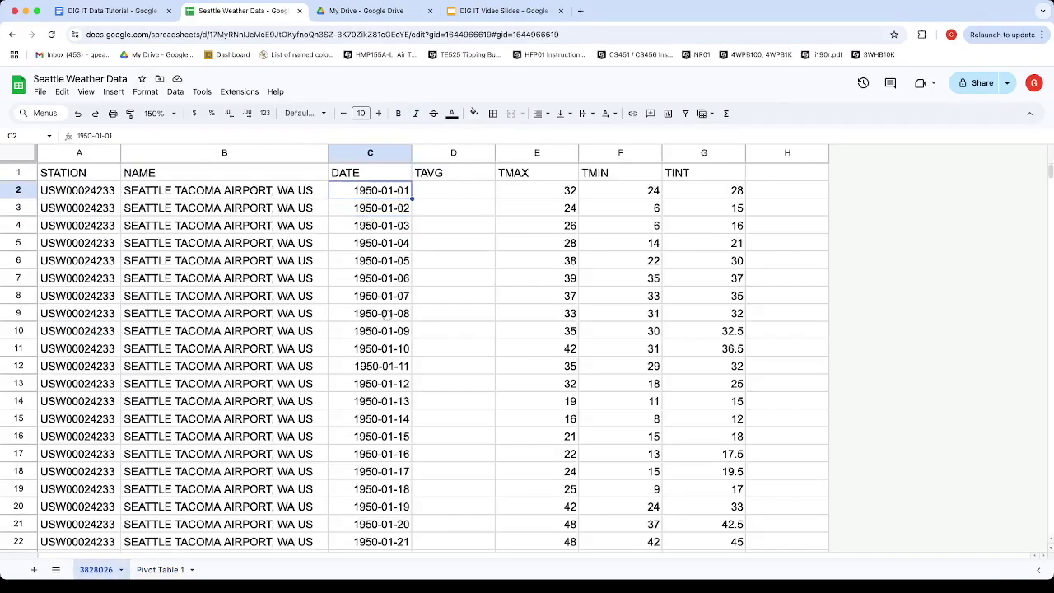
# Return to the Pivot Table 1 sheet and open the empty pivot table for editing
pyautogui.click(368, 244)
pyautogui.click(158, 570)
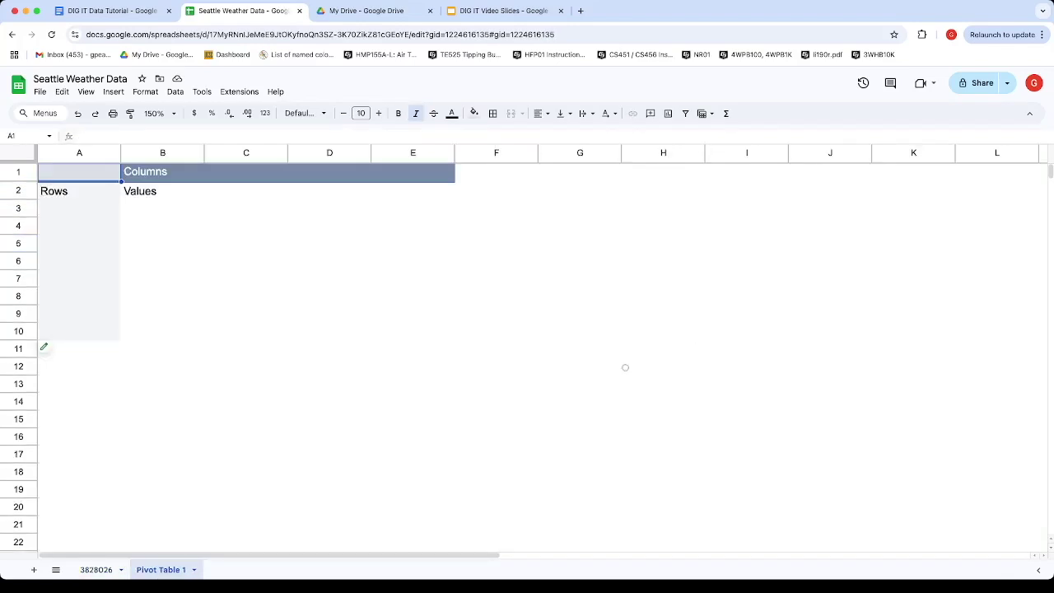
pyautogui.click(698, 352)
pyautogui.click(848, 279)
pyautogui.click(222, 224)
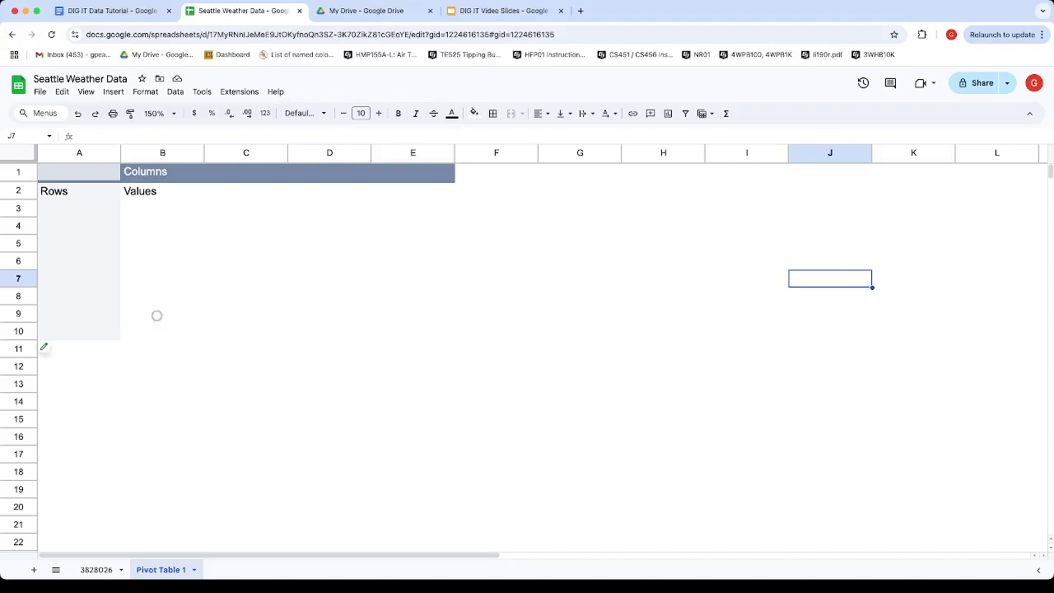
pyautogui.click(164, 367)
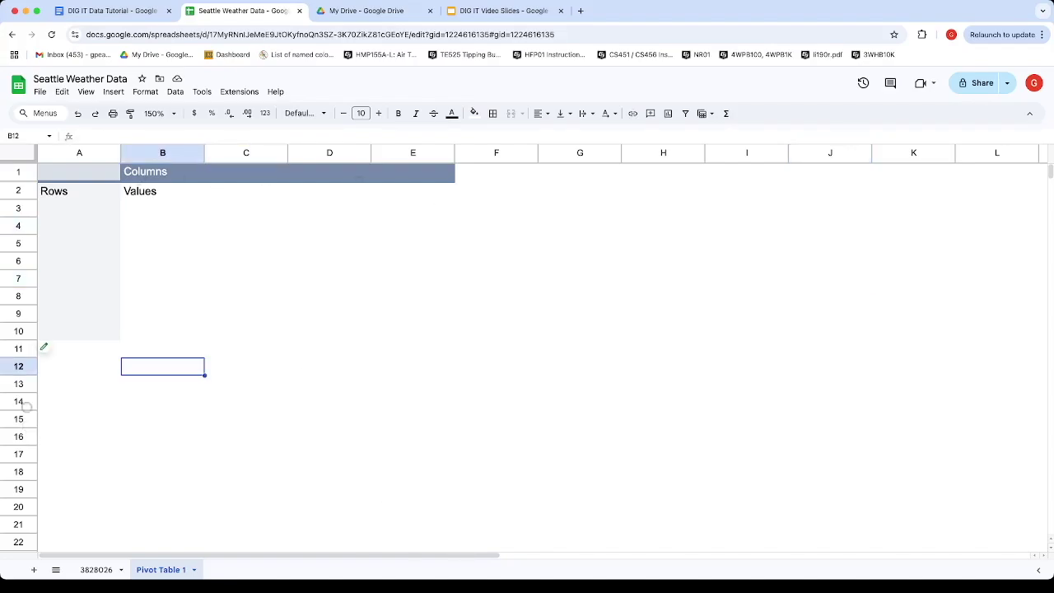
pyautogui.click(213, 432)
pyautogui.click(208, 372)
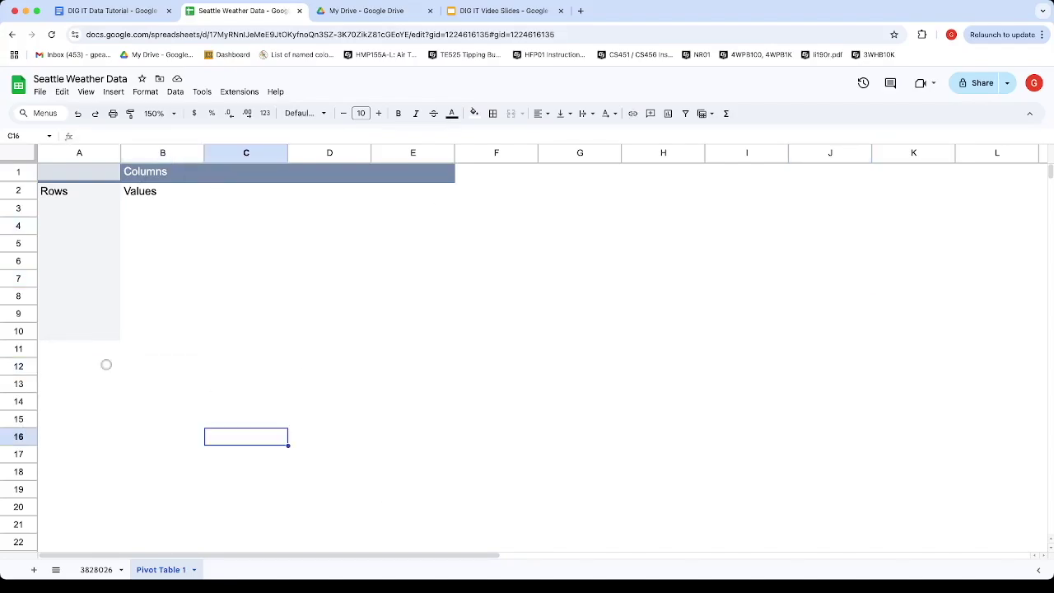
pyautogui.moveTo(49, 361)
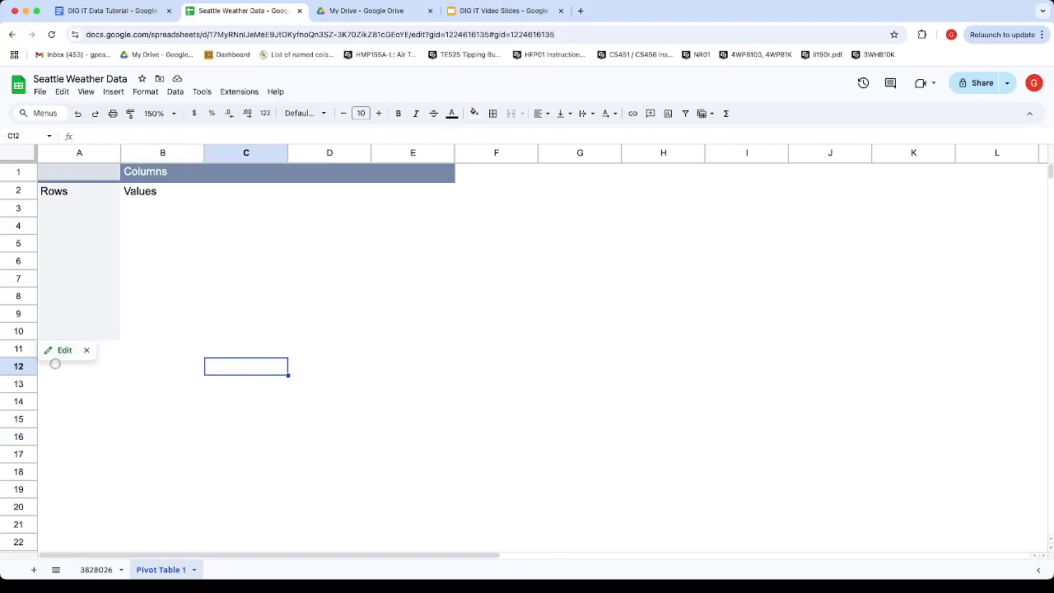
pyautogui.click(60, 351)
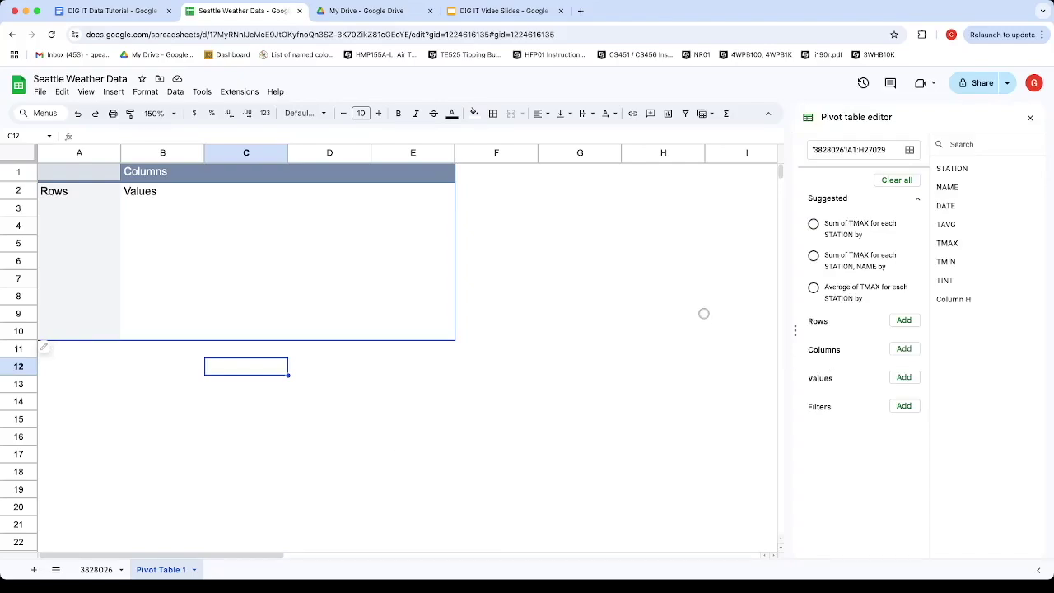
# Add DATE as the pivot table's rows and TMAX, TMIN and TINT as its values
pyautogui.click(903, 327)
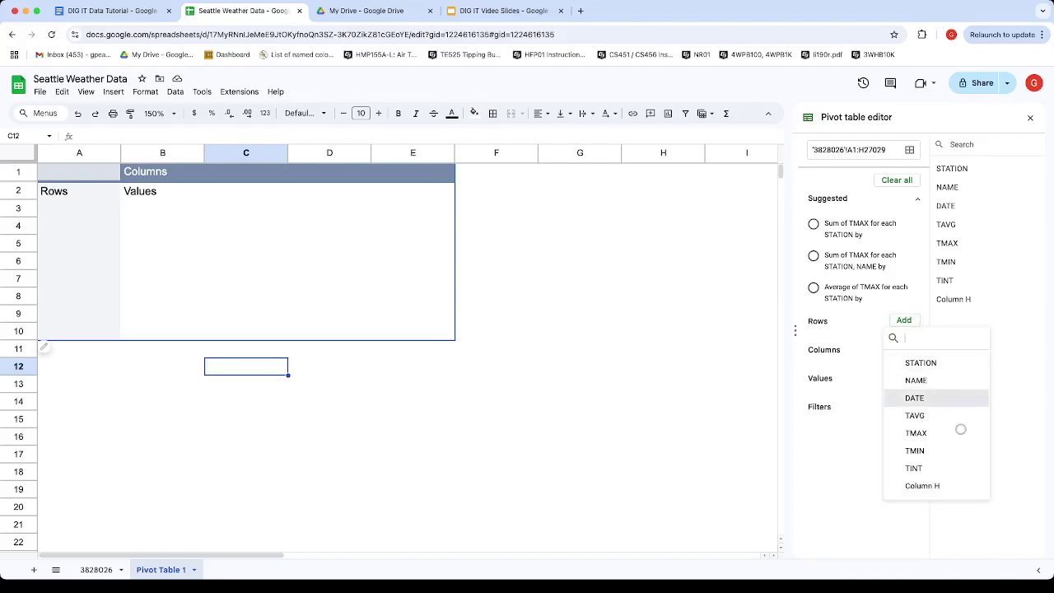
pyautogui.click(932, 398)
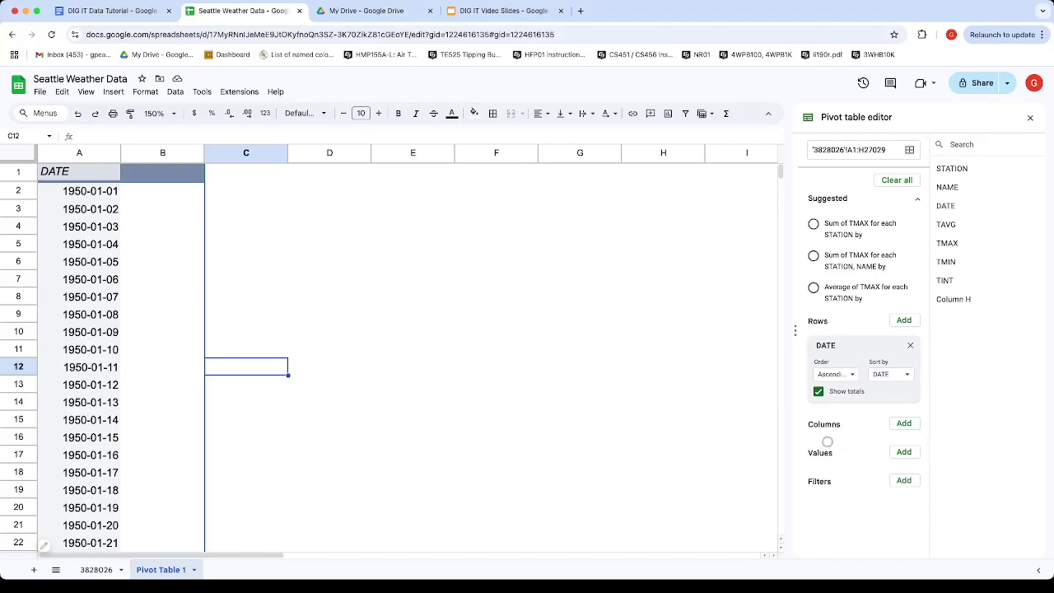
pyautogui.click(905, 453)
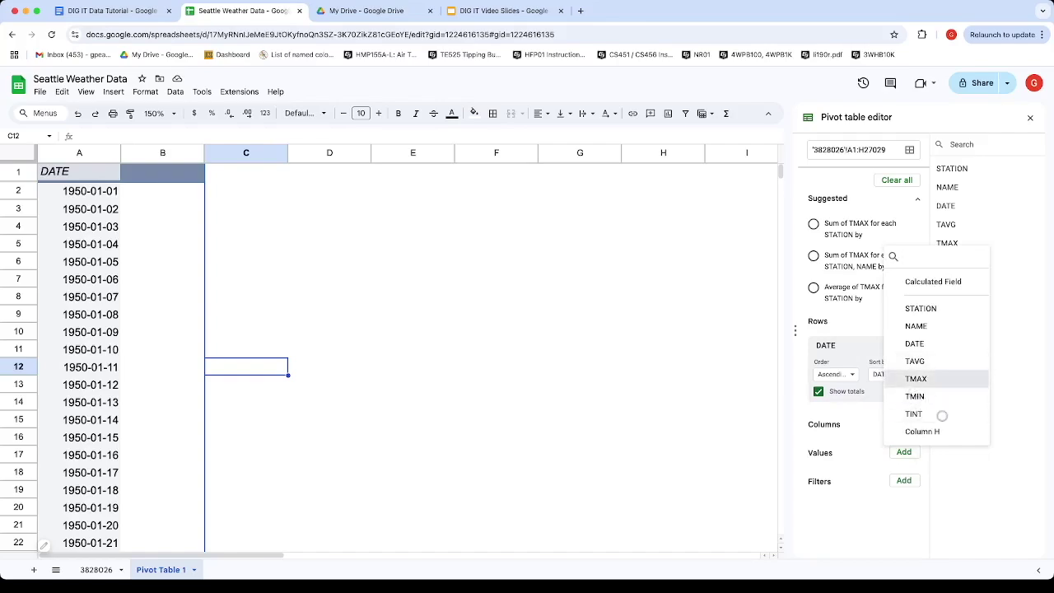
pyautogui.click(915, 379)
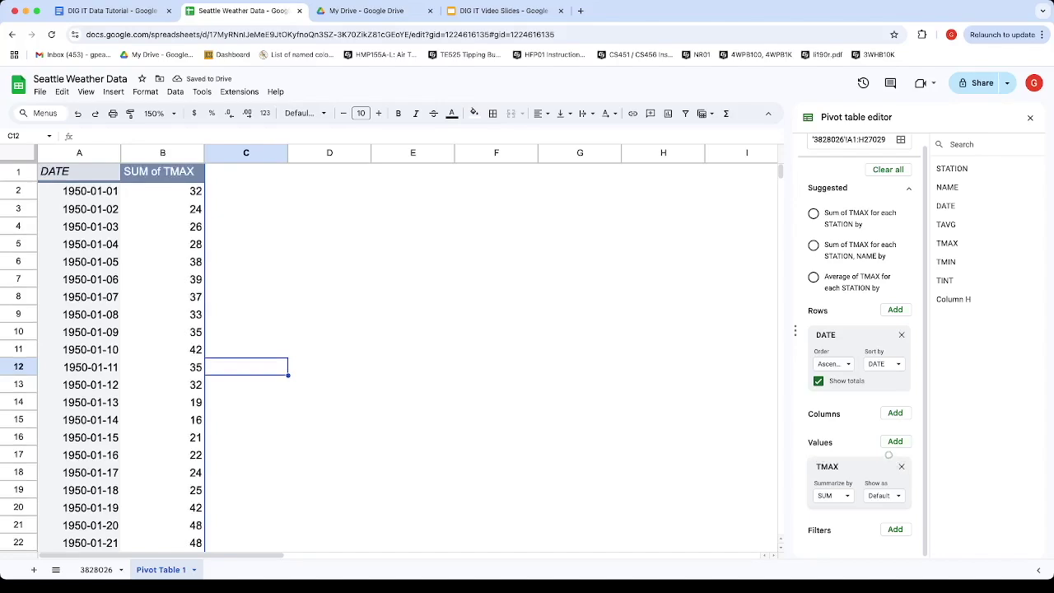
pyautogui.click(888, 453)
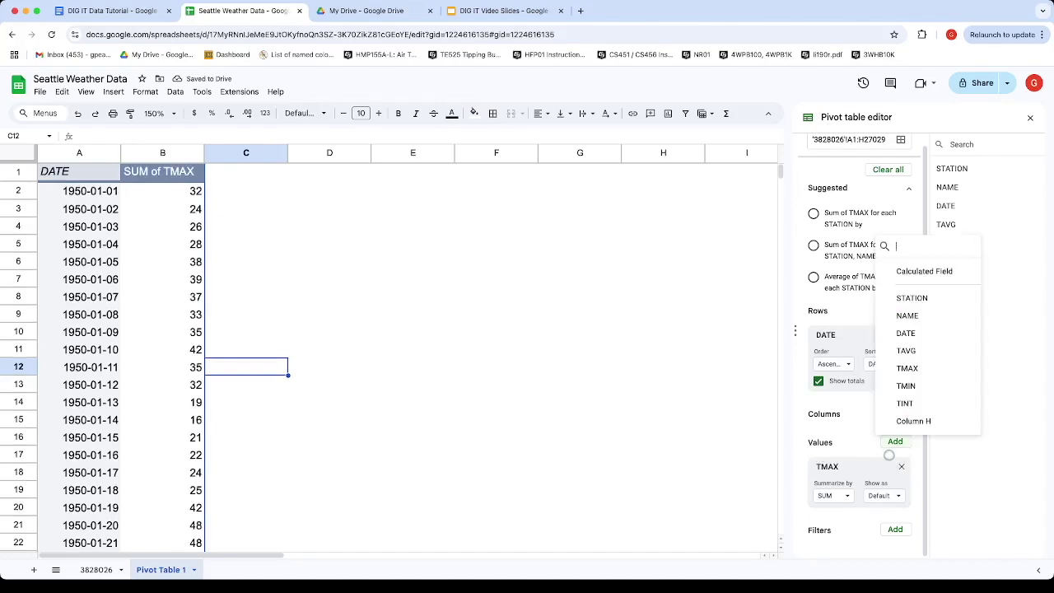
pyautogui.click(913, 385)
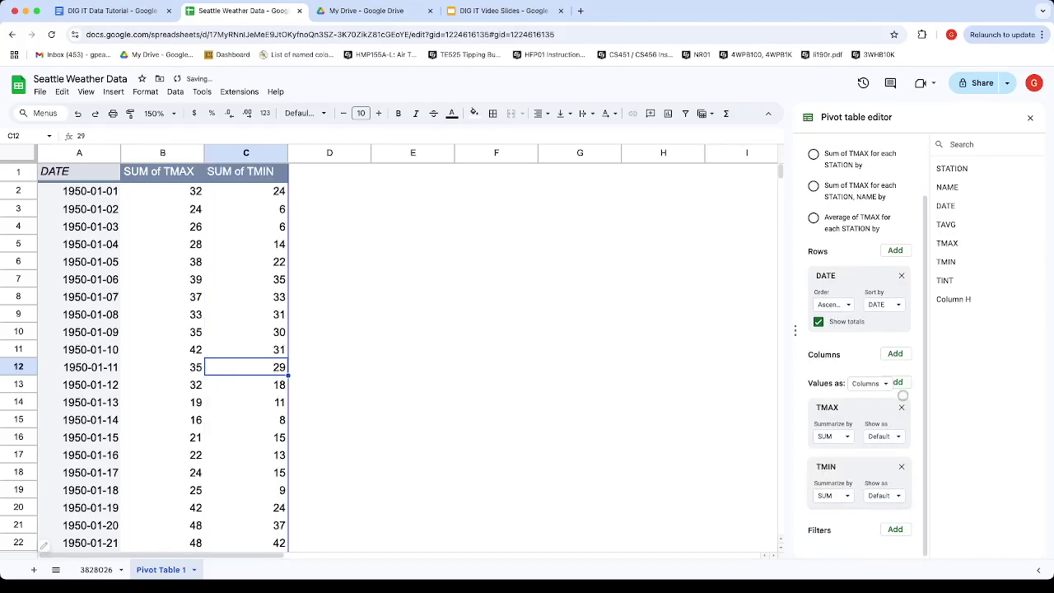
pyautogui.click(905, 396)
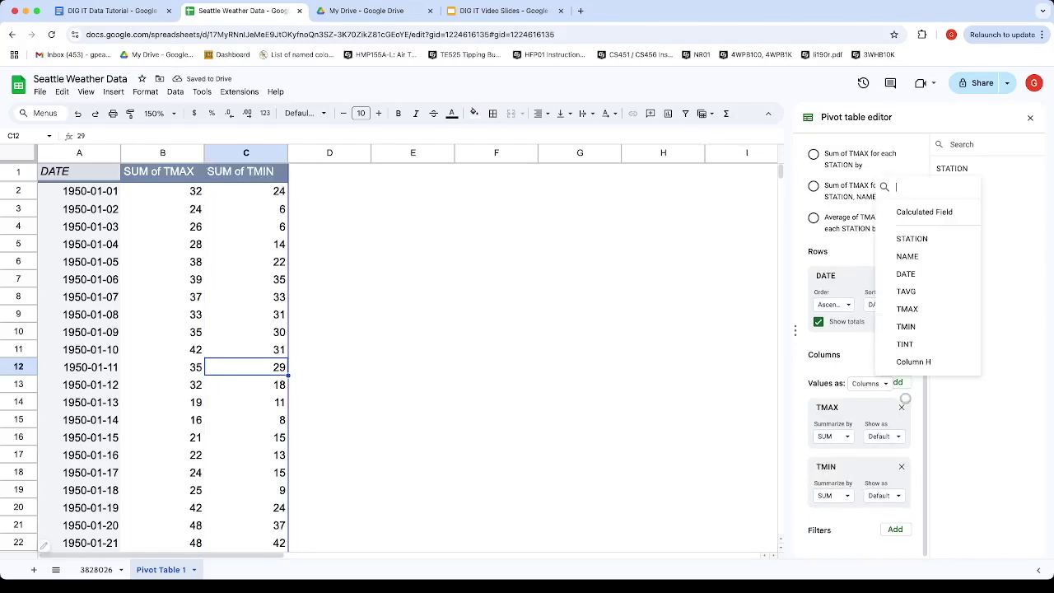
pyautogui.click(905, 344)
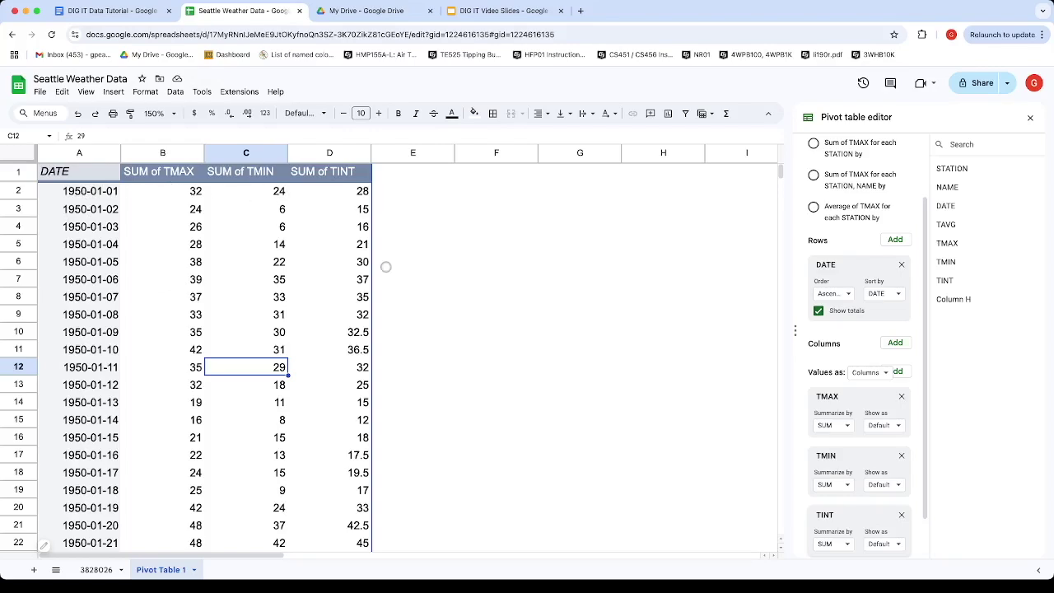
# Summarize the TMAX, TMIN and TINT values by AVERAGE in the pivot table
pyautogui.scroll(-2, 843, 405)
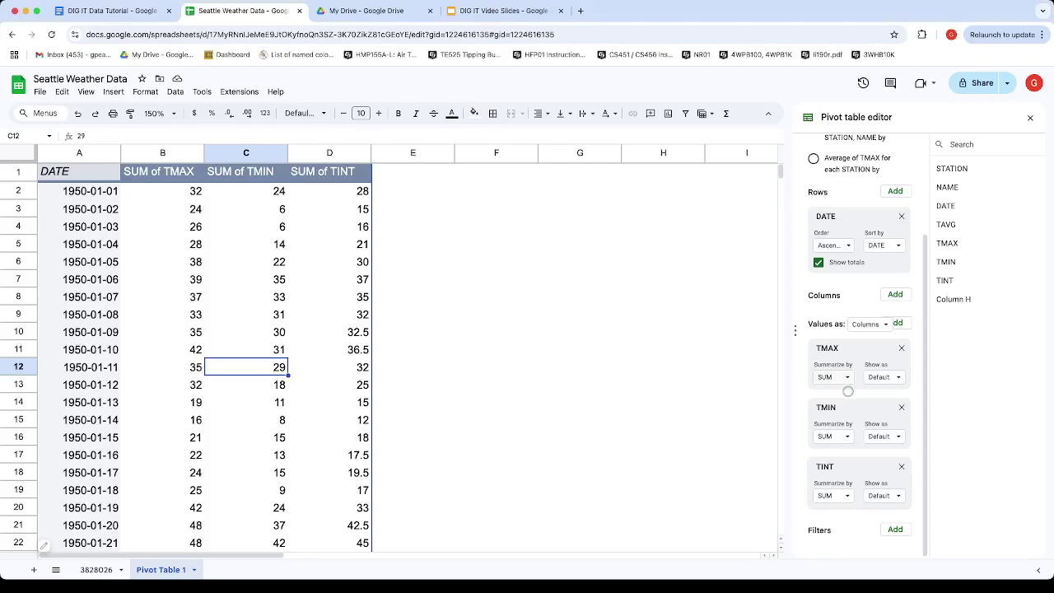
pyautogui.click(847, 381)
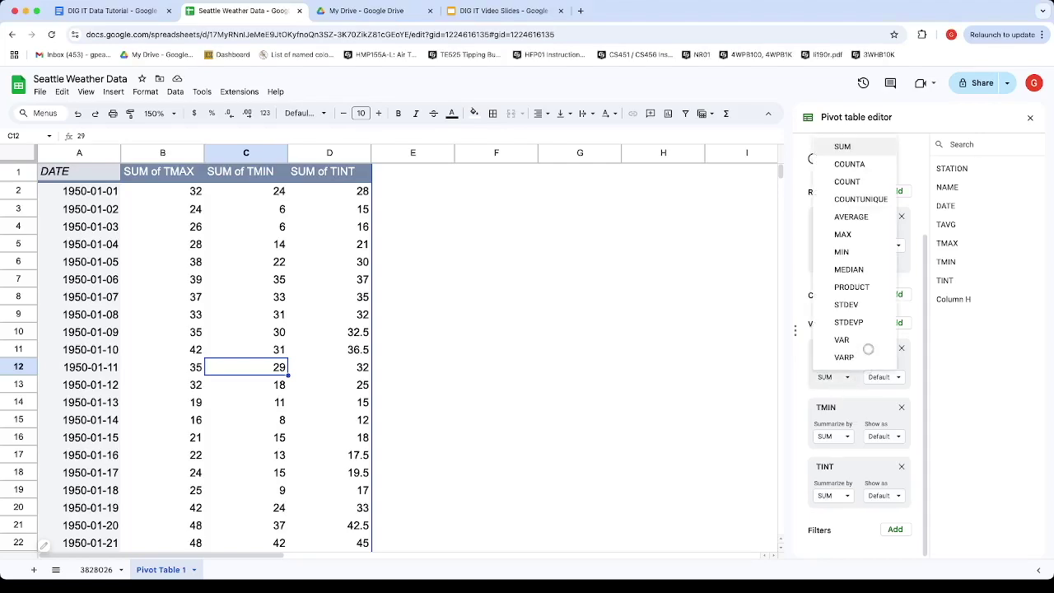
pyautogui.click(856, 221)
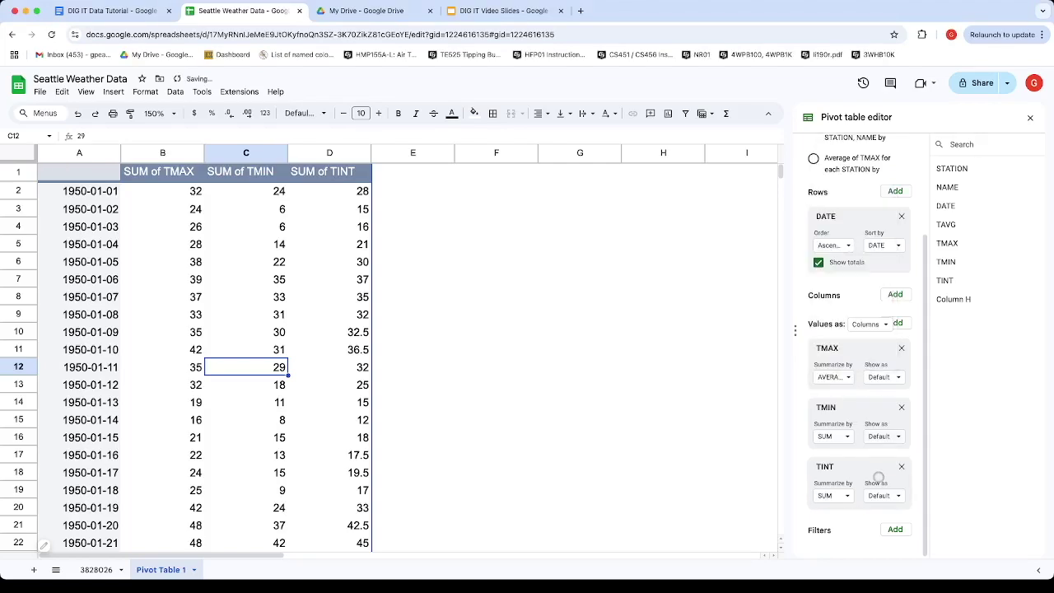
pyautogui.click(848, 438)
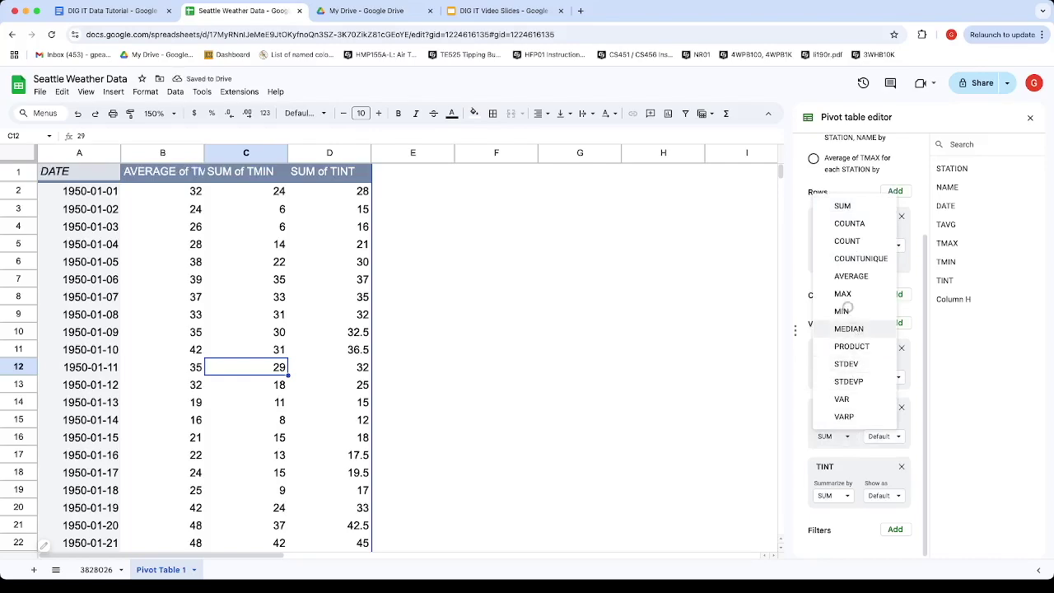
pyautogui.click(850, 276)
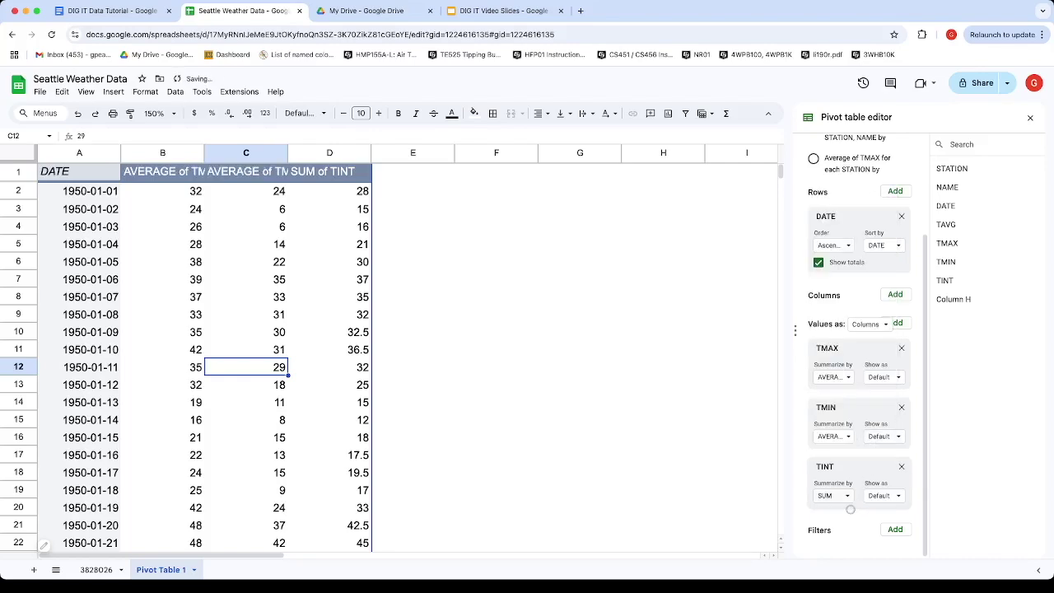
pyautogui.click(846, 497)
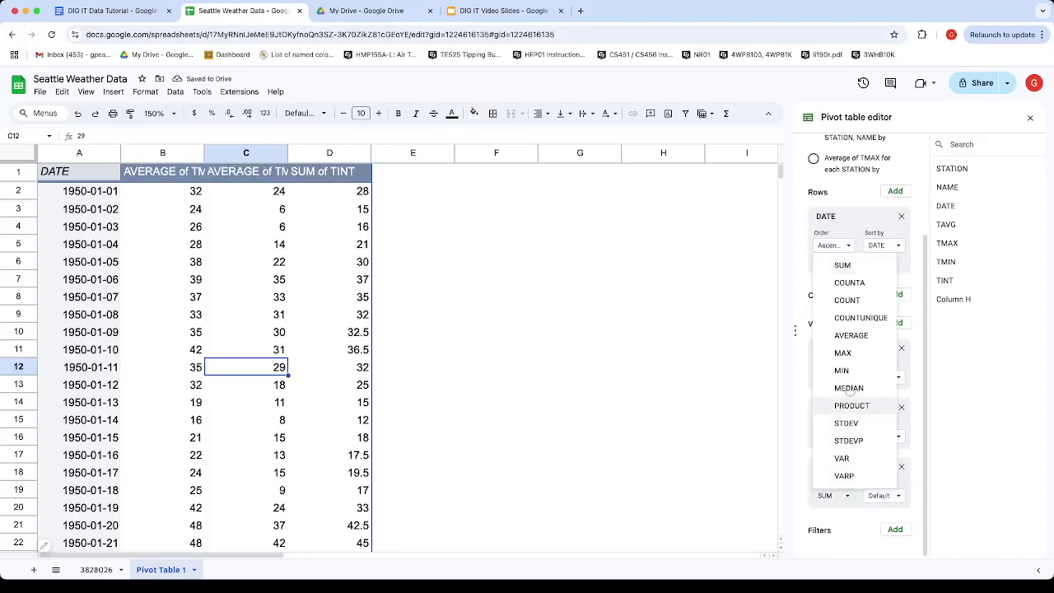
pyautogui.click(843, 343)
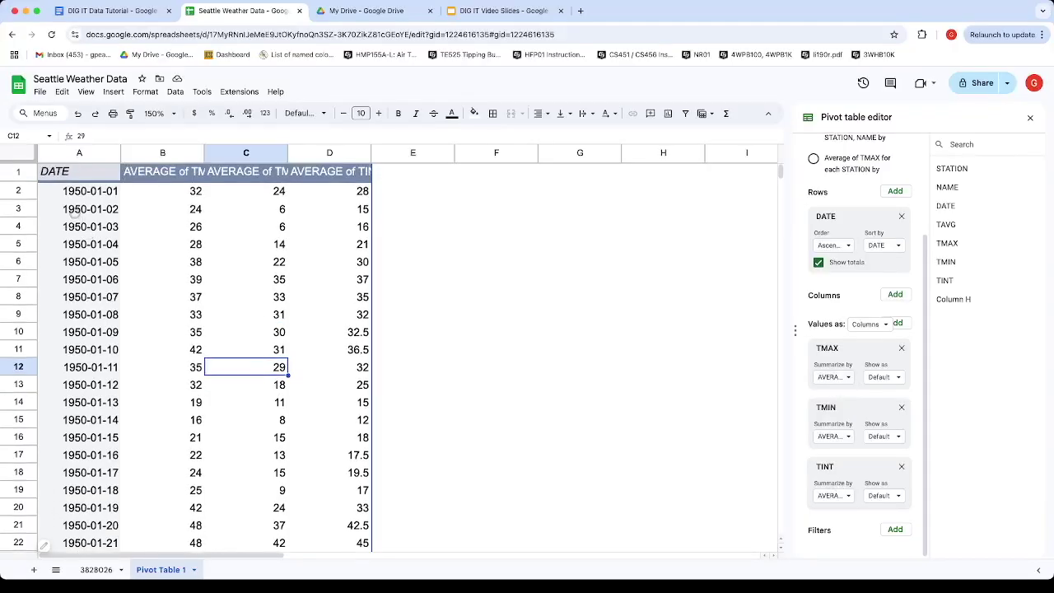
# Group the pivot table's daily DATE rows with a Year-Month pivot date group
pyautogui.click(73, 196)
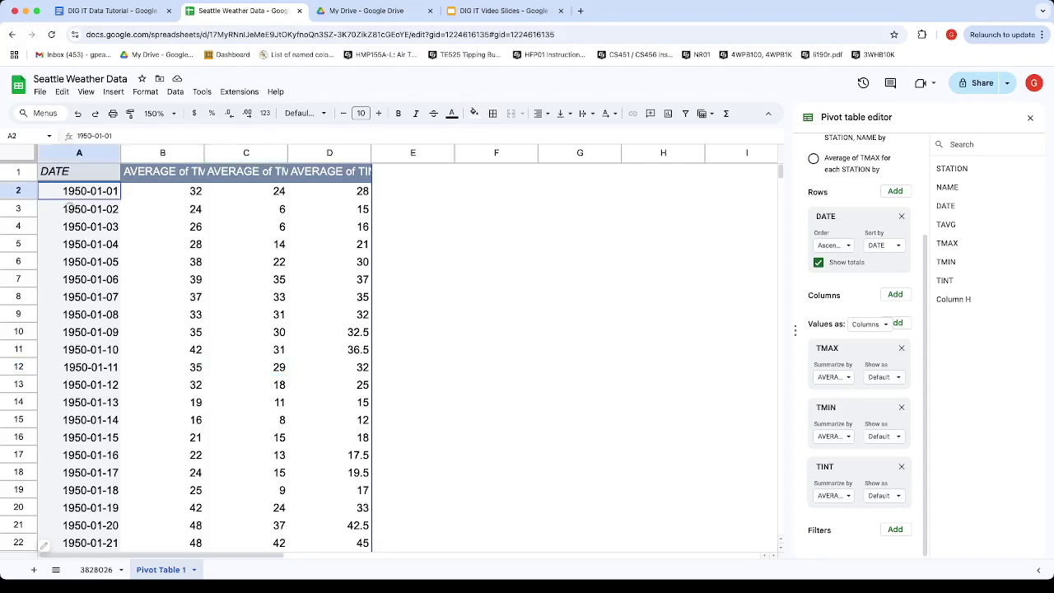
pyautogui.click(70, 211)
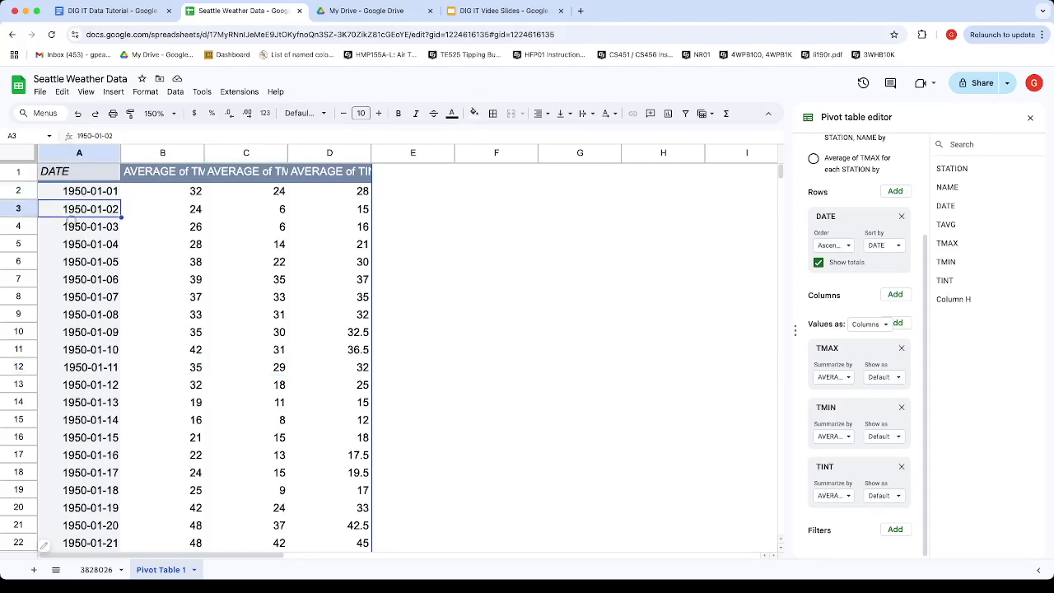
pyautogui.rightClick(71, 217)
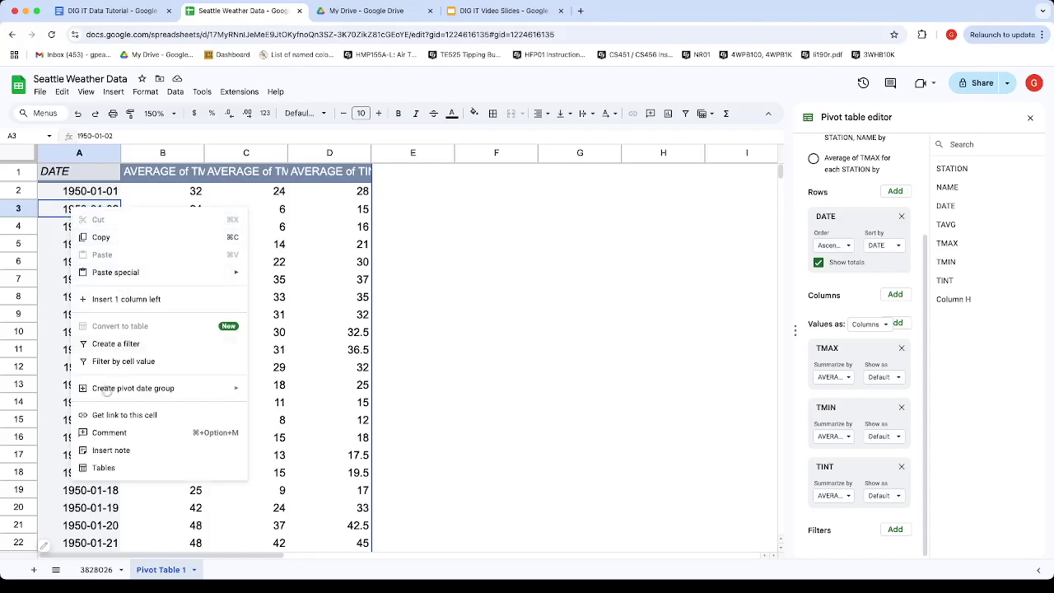
pyautogui.moveTo(103, 407)
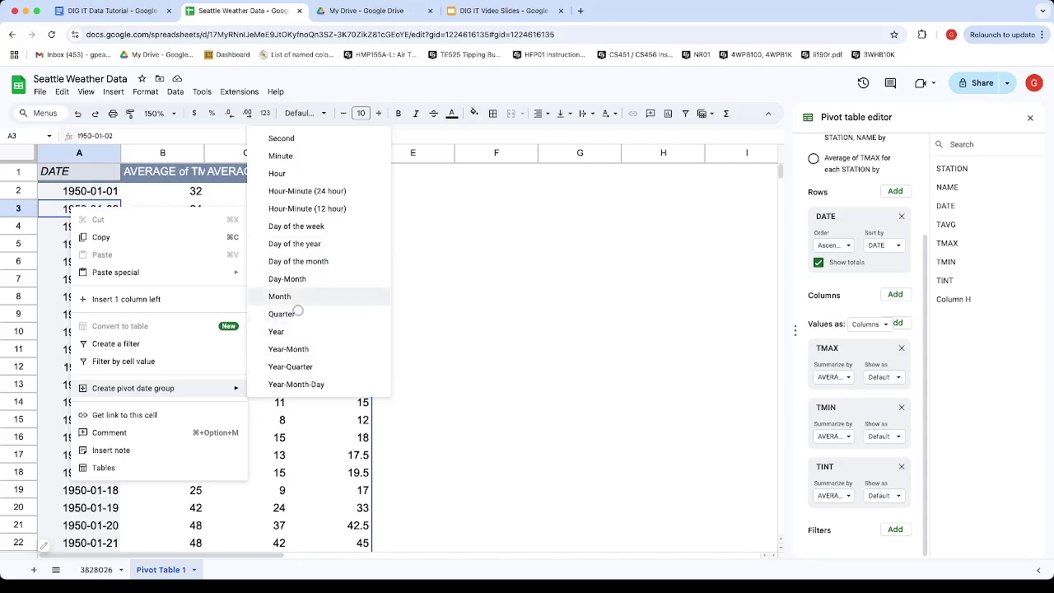
pyautogui.rightClick(80, 227)
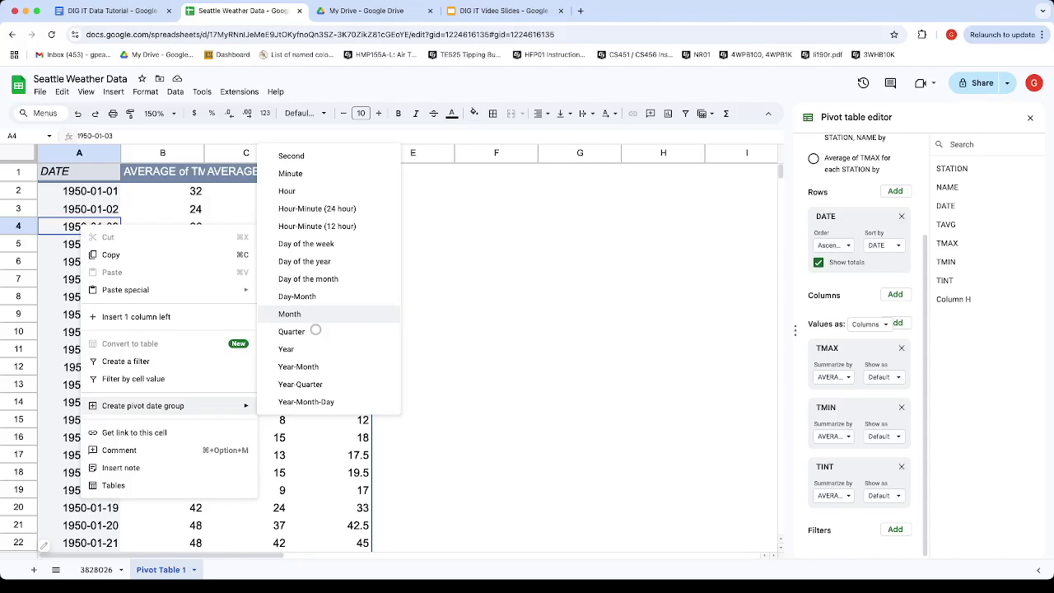
pyautogui.click(301, 375)
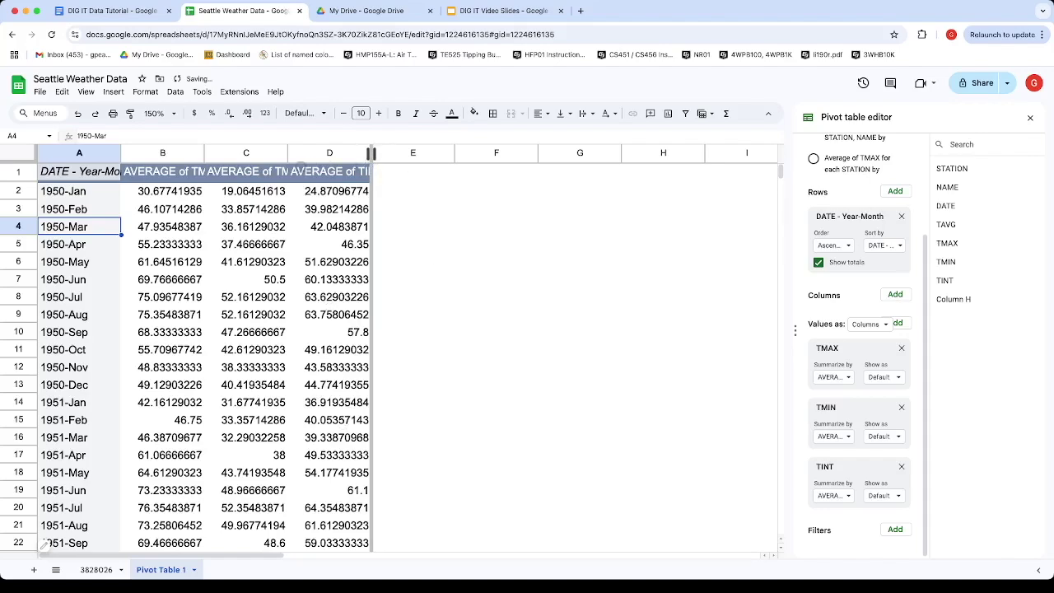
# Examine the monthly averages from the first 1950 rows down to the last 2023 rows and the Grand Total
pyautogui.click(81, 198)
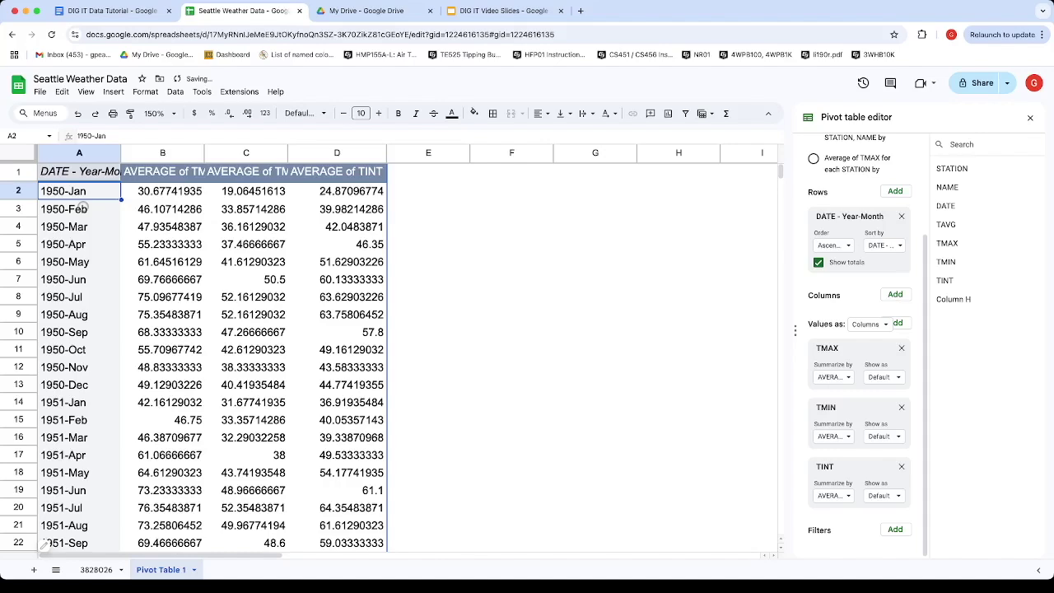
pyautogui.click(83, 209)
pyautogui.press('Down')
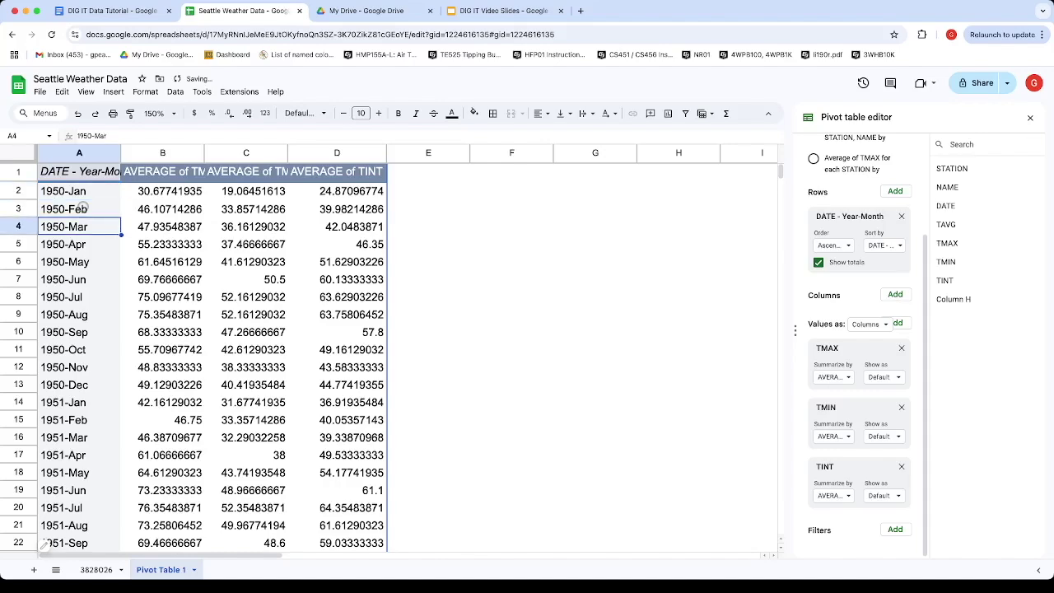
pyautogui.press('Up')
pyautogui.press('Up')
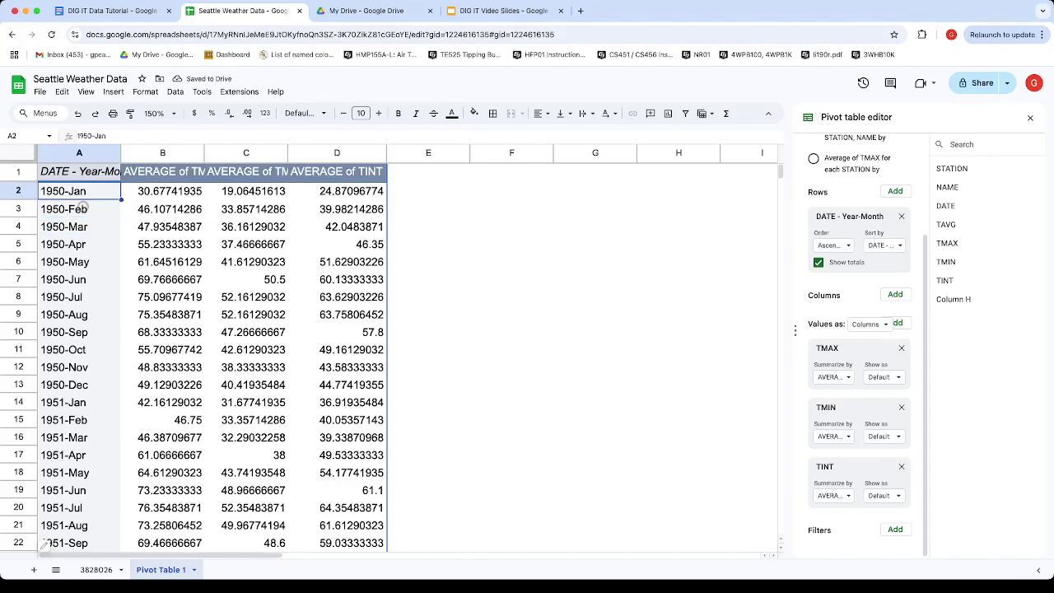
pyautogui.click(83, 209)
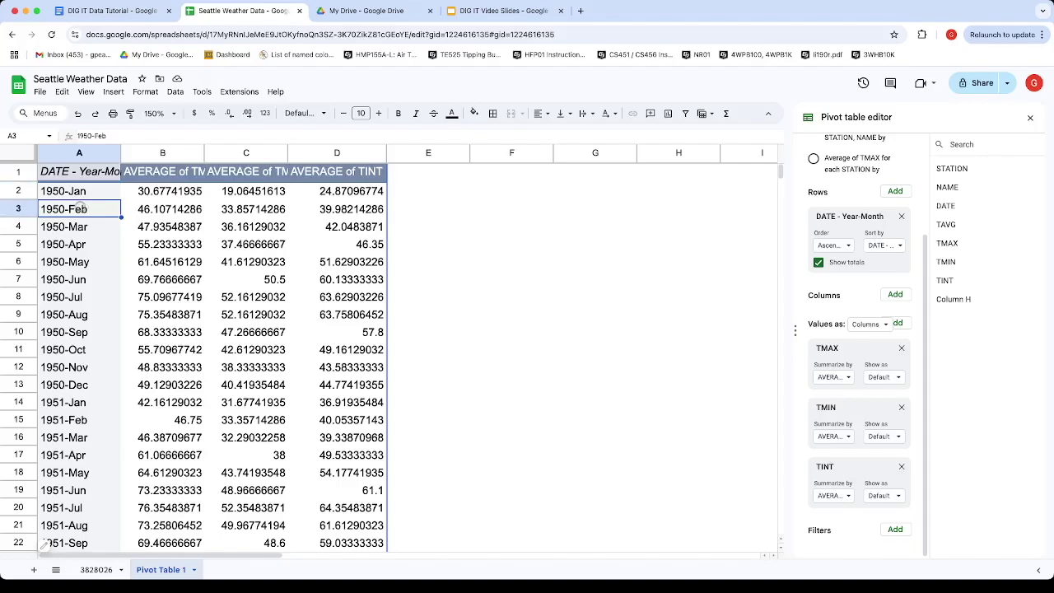
pyautogui.scroll(-1, 74, 329)
pyautogui.scroll(-20, 73, 329)
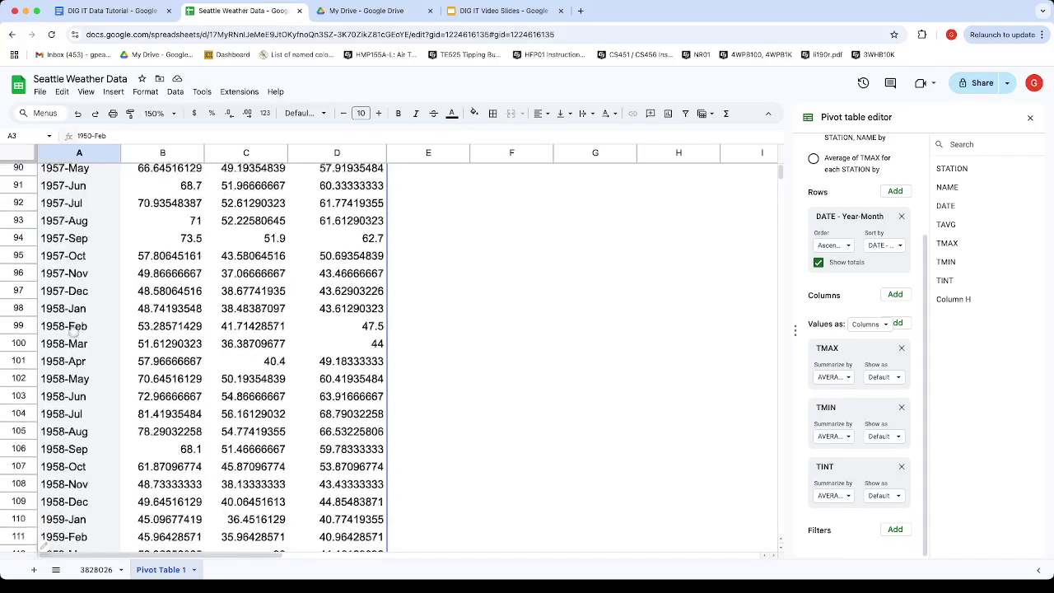
pyautogui.click(73, 329)
pyautogui.press('super+Down')
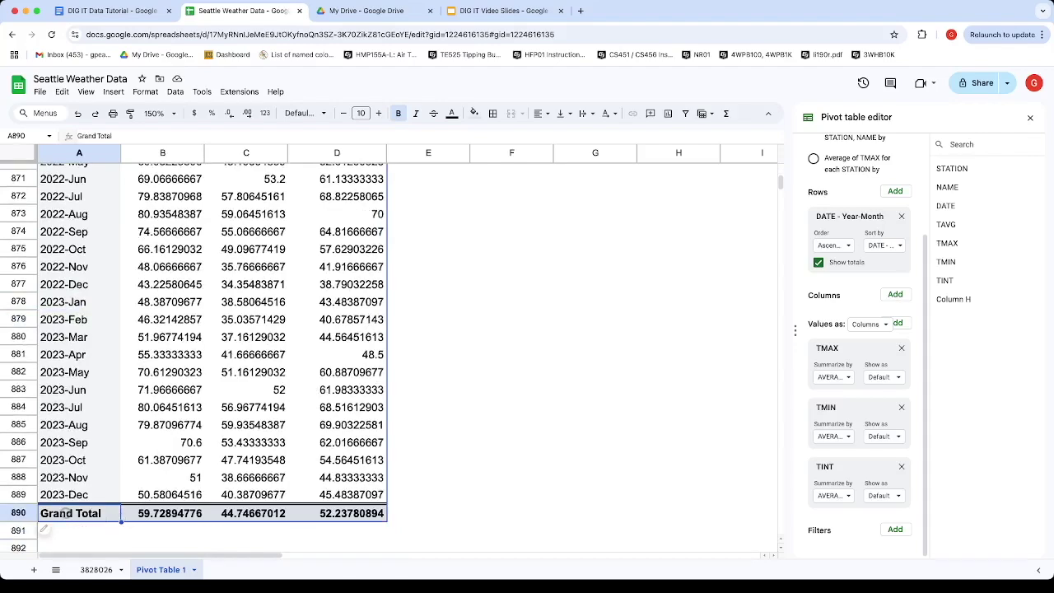
pyautogui.click(64, 497)
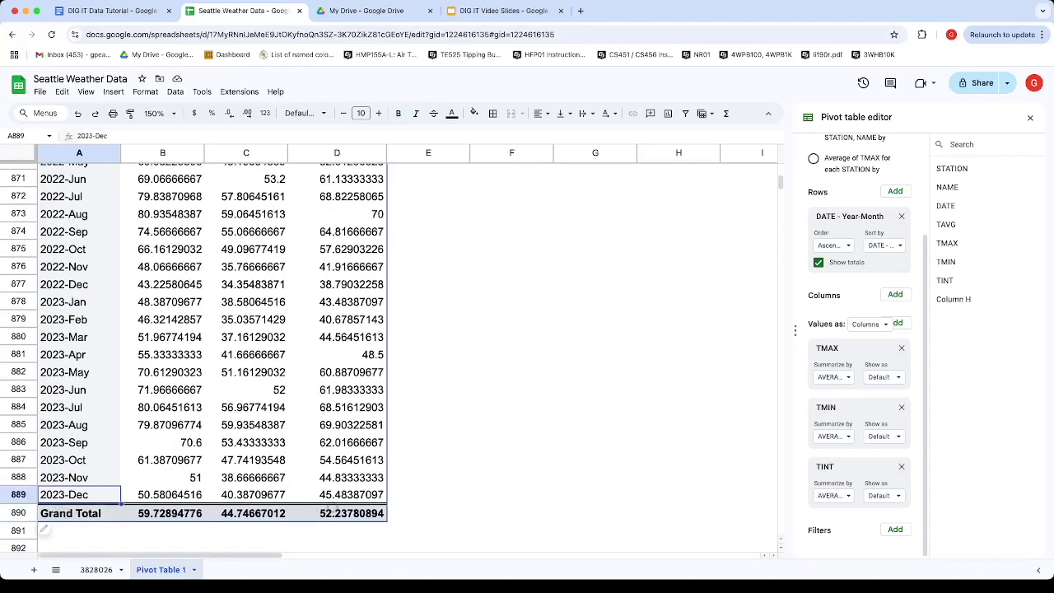
pyautogui.click(330, 499)
pyautogui.click(332, 481)
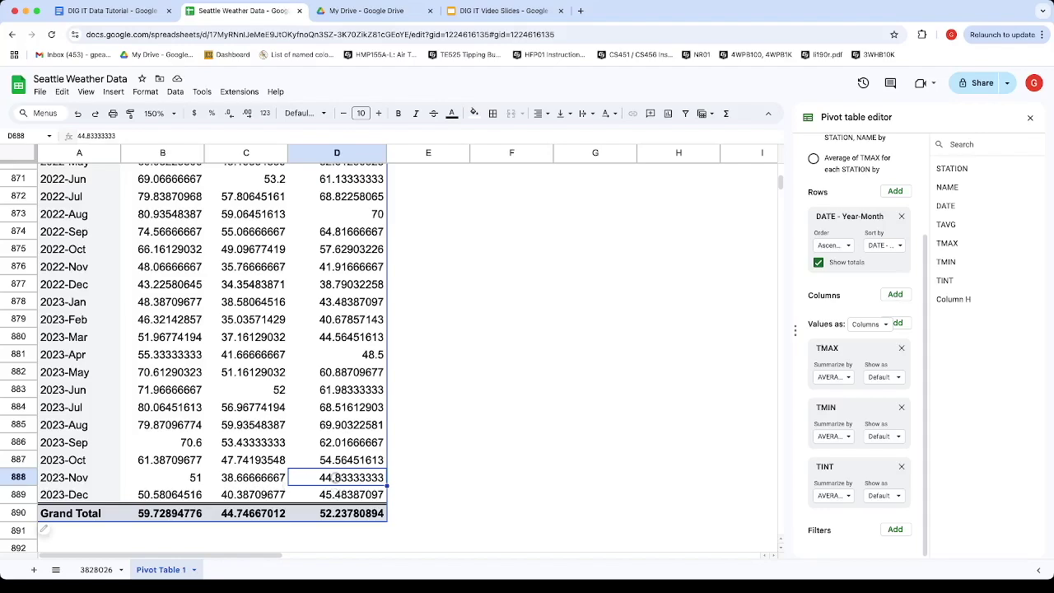
# Look back over the pivot table's monthly averages from 2012 to 2023, ending at the Grand Total row
pyautogui.press('Down')
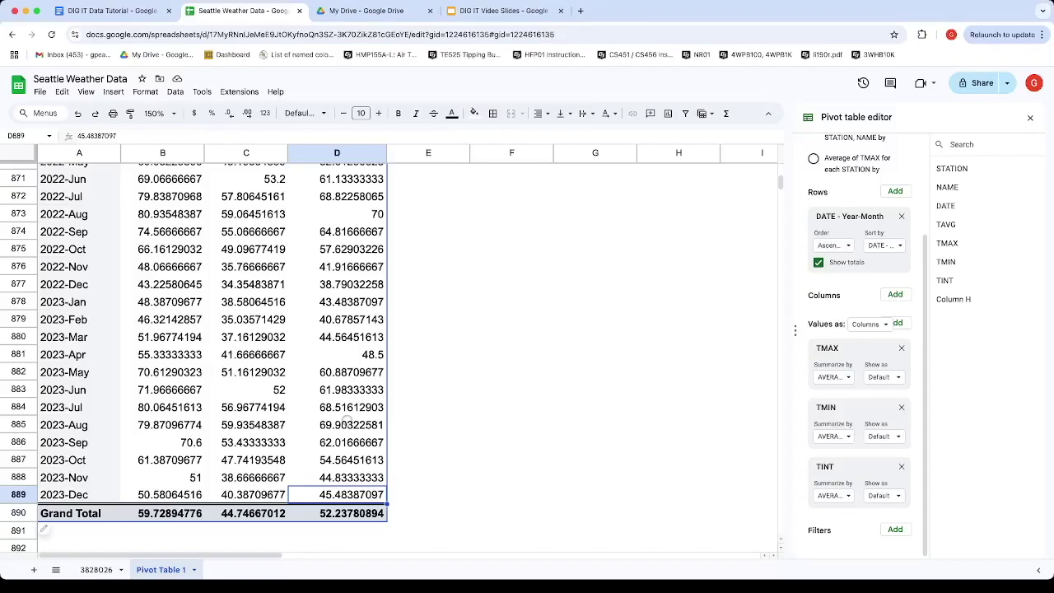
pyautogui.scroll(20, 350, 420)
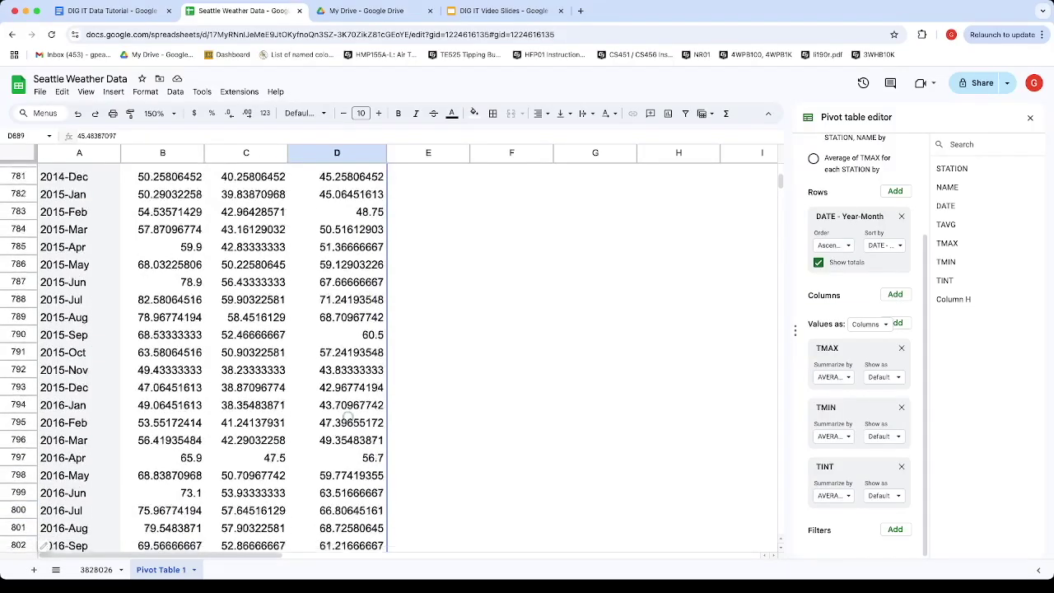
pyautogui.scroll(15, 350, 420)
pyautogui.scroll(-20, 347, 416)
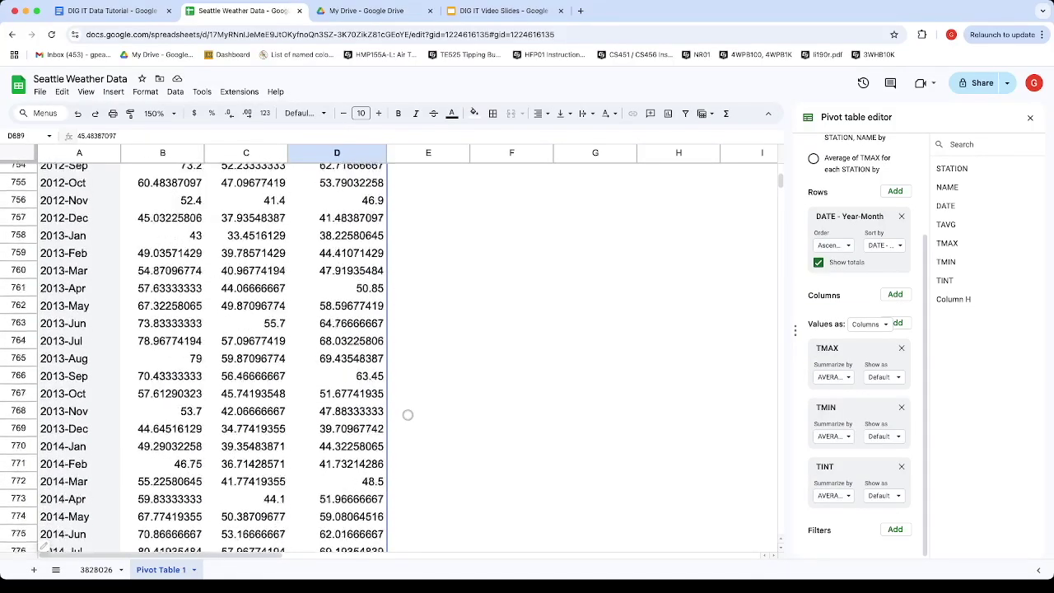
pyautogui.scroll(-15, 408, 414)
pyautogui.scroll(6, 408, 414)
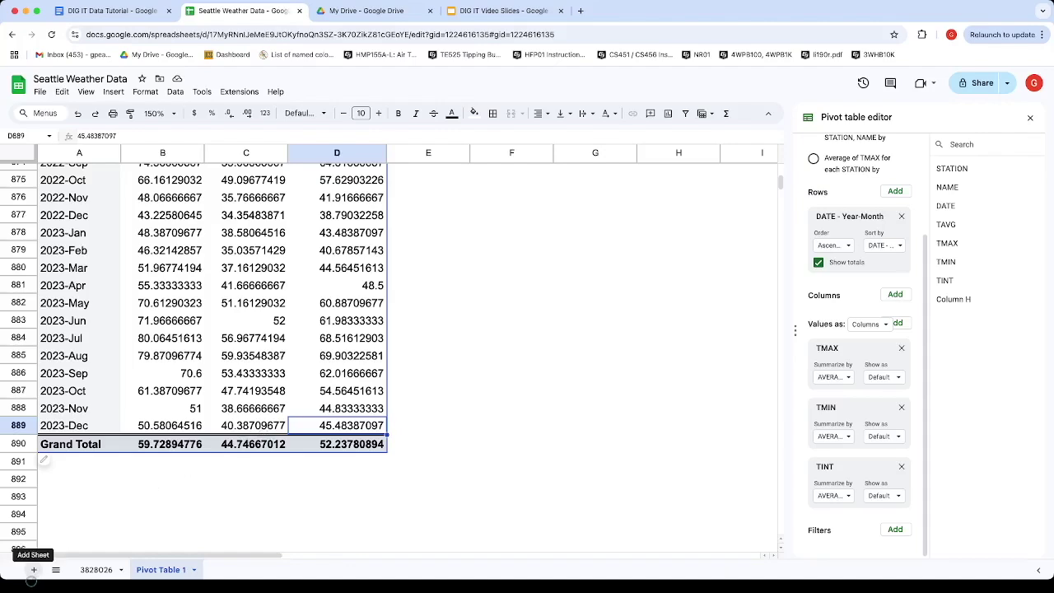
# Add a new sheet and name it "Monthly Averages"
pyautogui.click(33, 573)
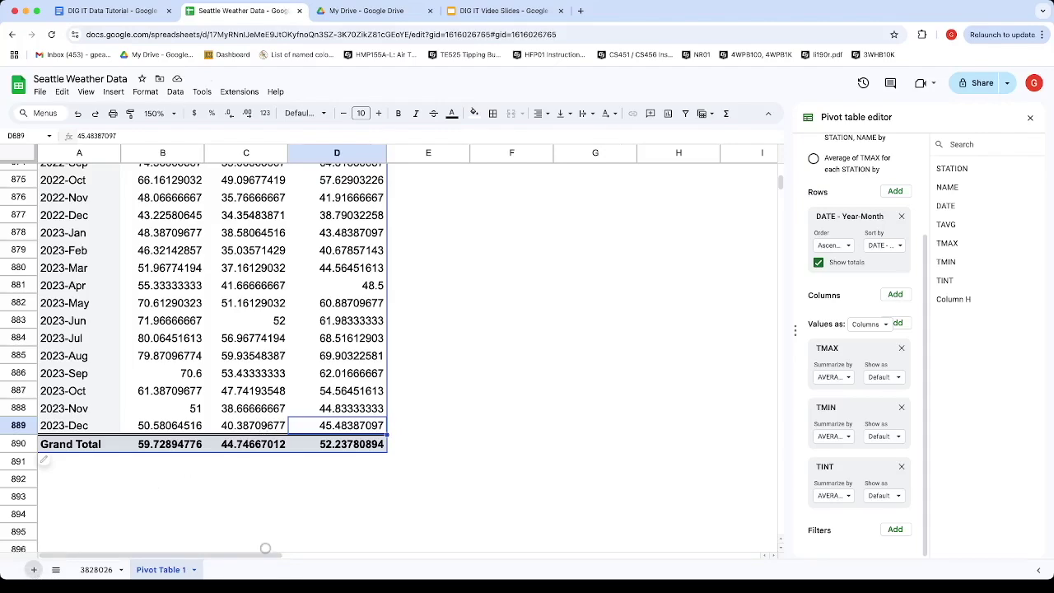
pyautogui.rightClick(217, 578)
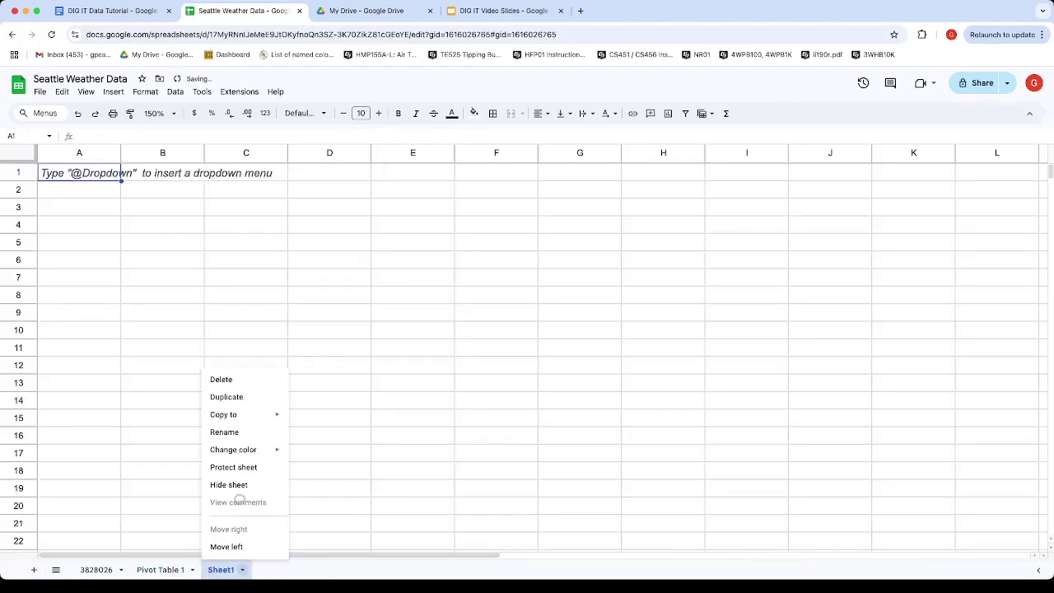
pyautogui.click(238, 433)
pyautogui.write('Monthly')
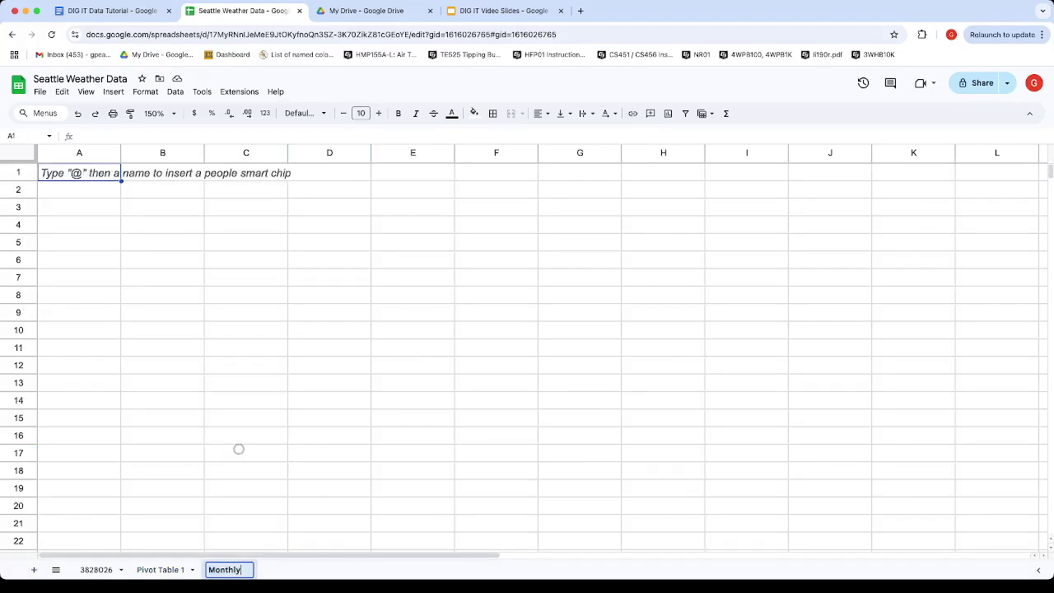
pyautogui.write(' Averages')
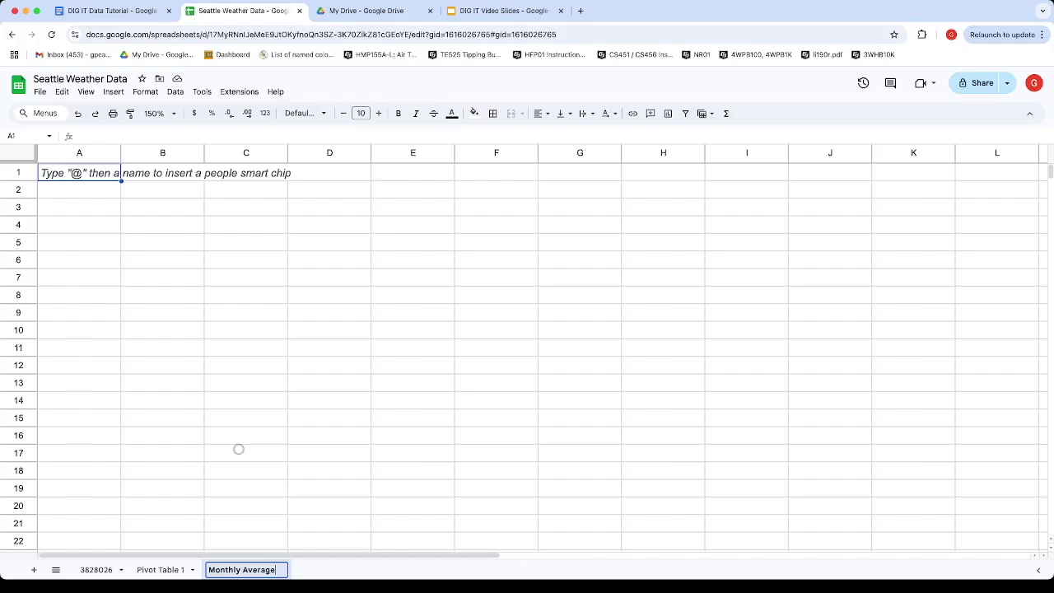
pyautogui.press('Return')
# Copy the entire pivot table from Pivot Table 1 and paste it as values only at A1 of the Monthly Averages sheet
pyautogui.click(174, 570)
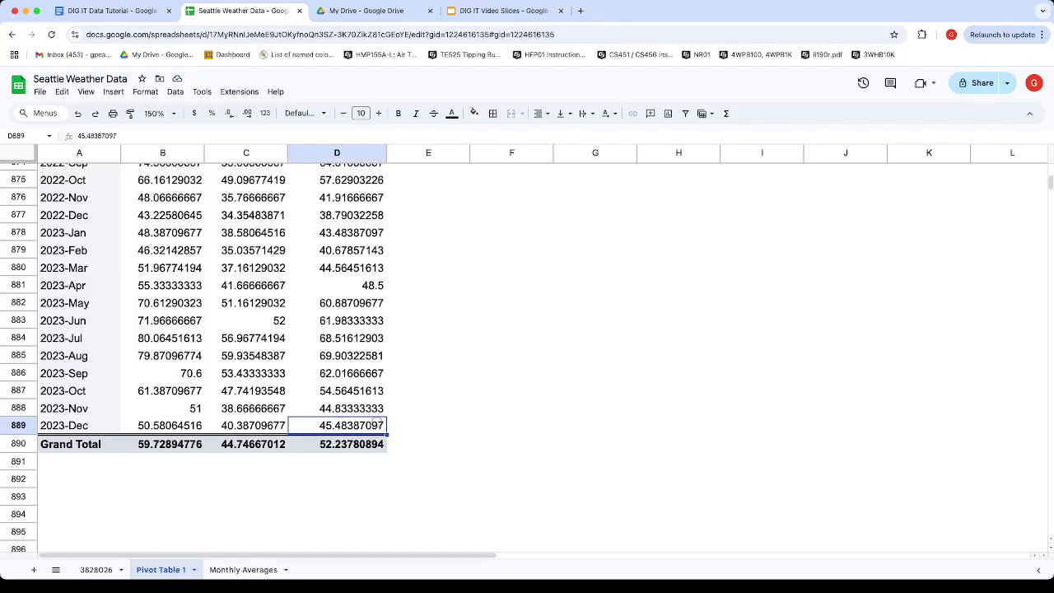
pyautogui.press('super+a')
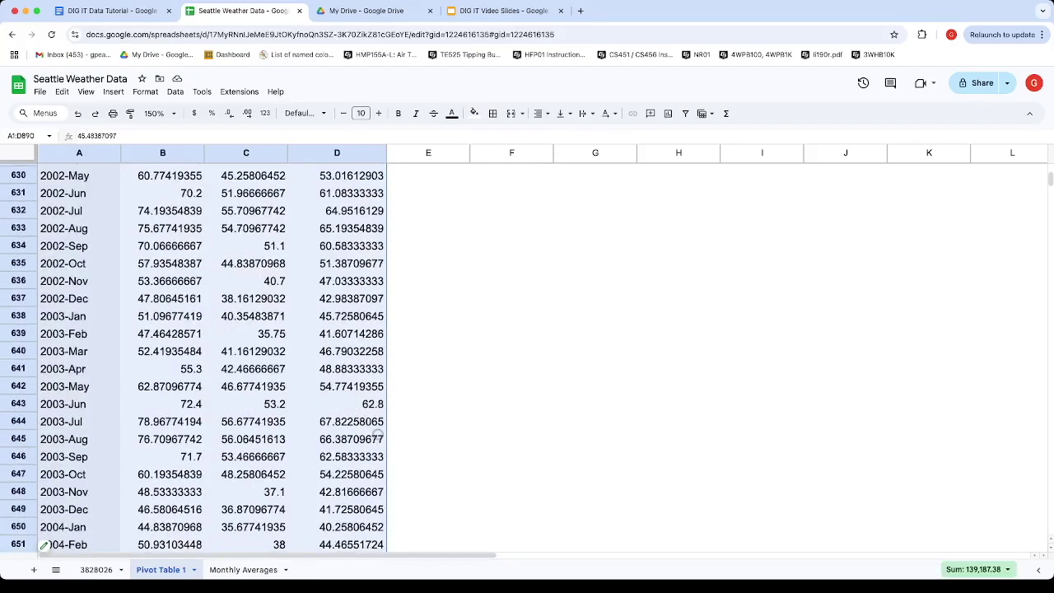
pyautogui.click(237, 570)
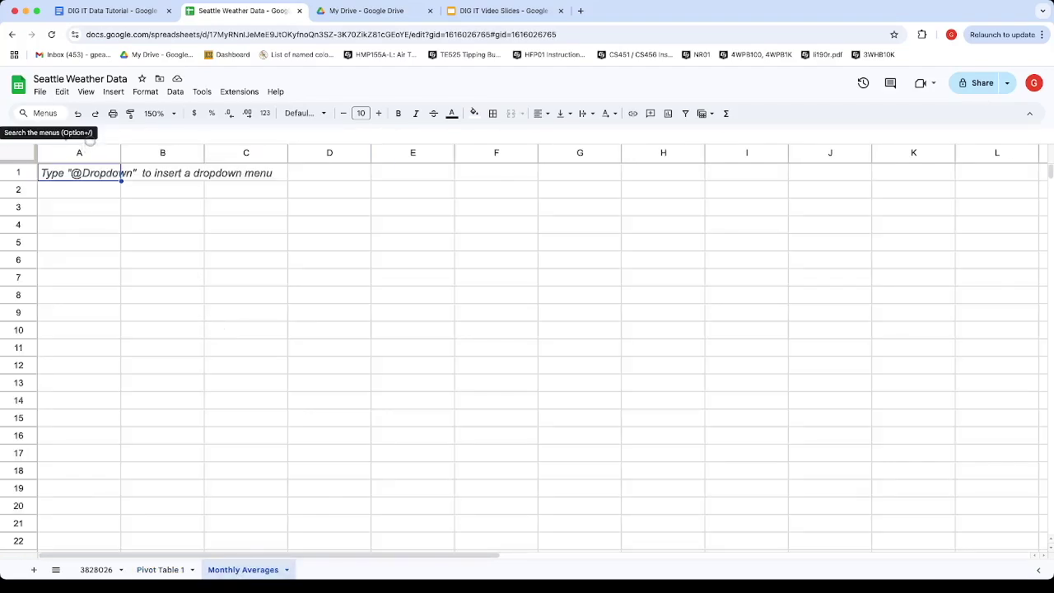
pyautogui.rightClick(55, 186)
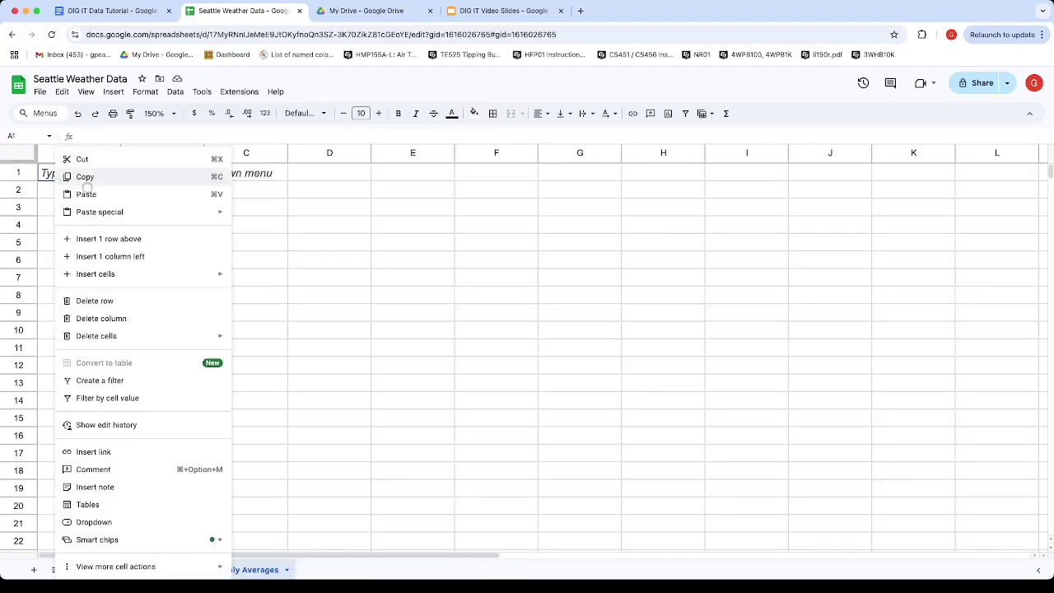
pyautogui.moveTo(110, 221)
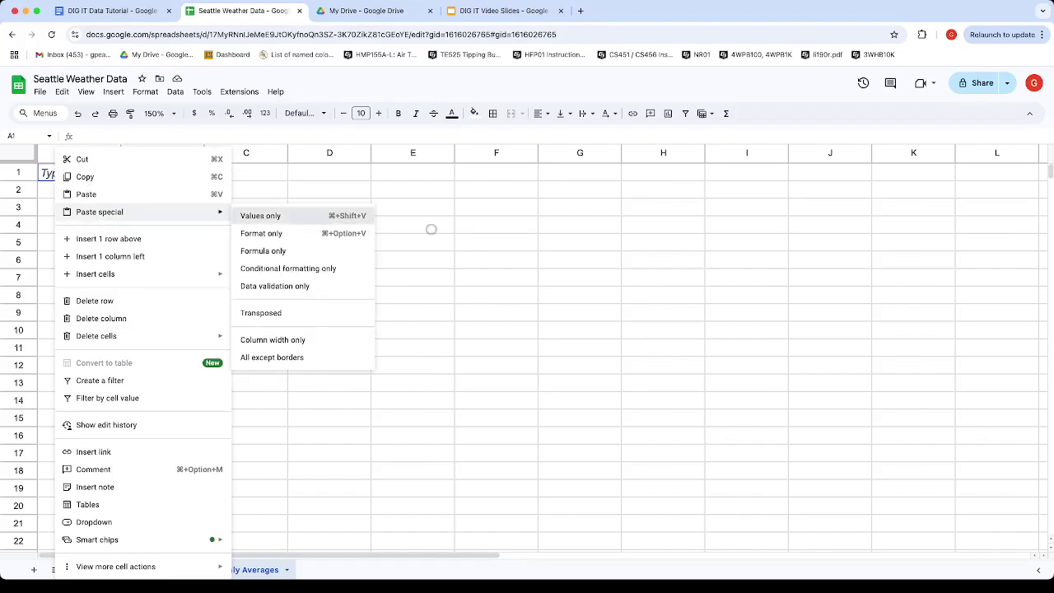
pyautogui.click(369, 219)
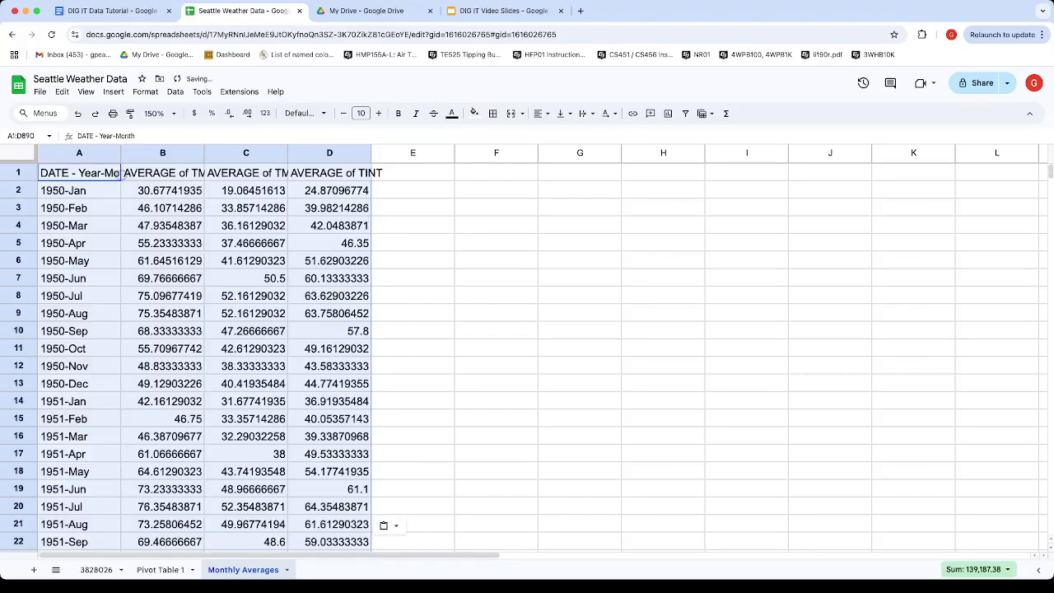
# Fit the widths of columns A through D to their contents on the Monthly Averages sheet
pyautogui.doubleClick(121, 154)
pyautogui.doubleClick(222, 153)
pyautogui.doubleClick(327, 153)
pyautogui.doubleClick(428, 154)
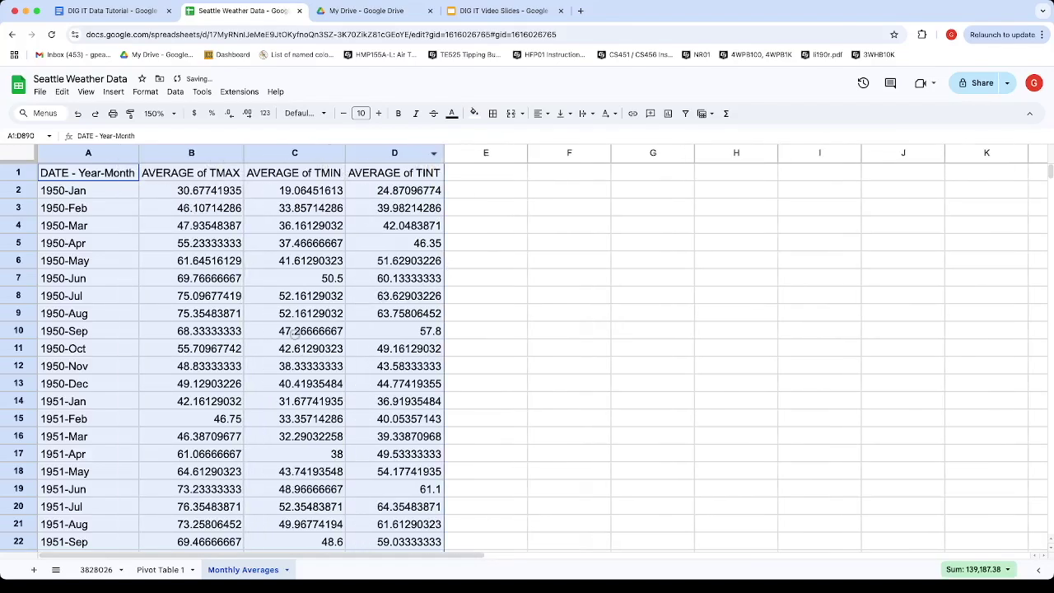
# Clear the Grand Total row, A890:D890, below the 2023-Dec row on the Monthly Averages sheet
pyautogui.scroll(-19, 315, 370)
pyautogui.click(458, 411)
pyautogui.click(428, 413)
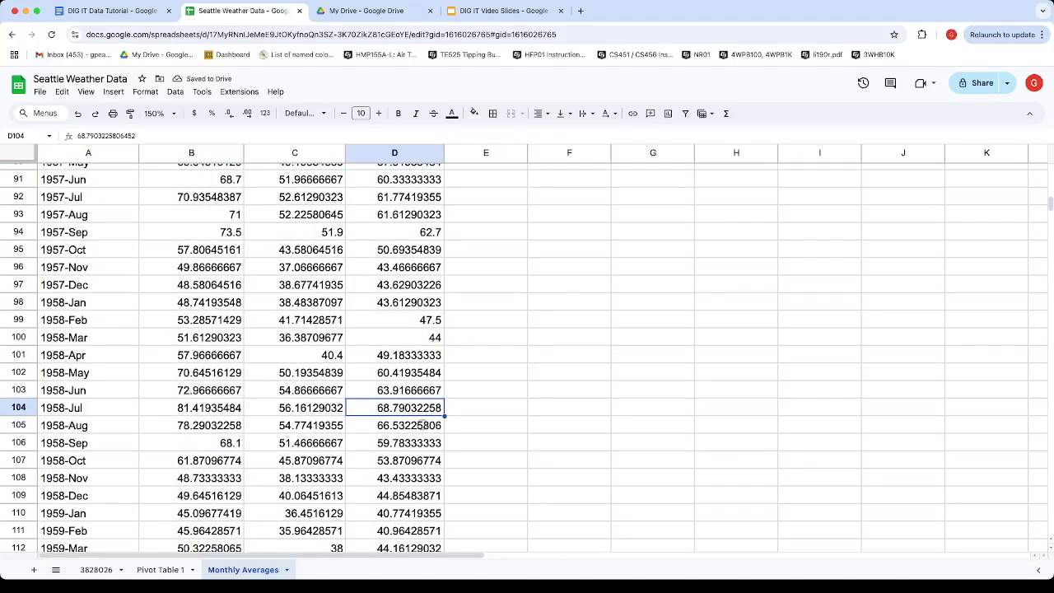
pyautogui.press('super+Down')
pyautogui.press('Down')
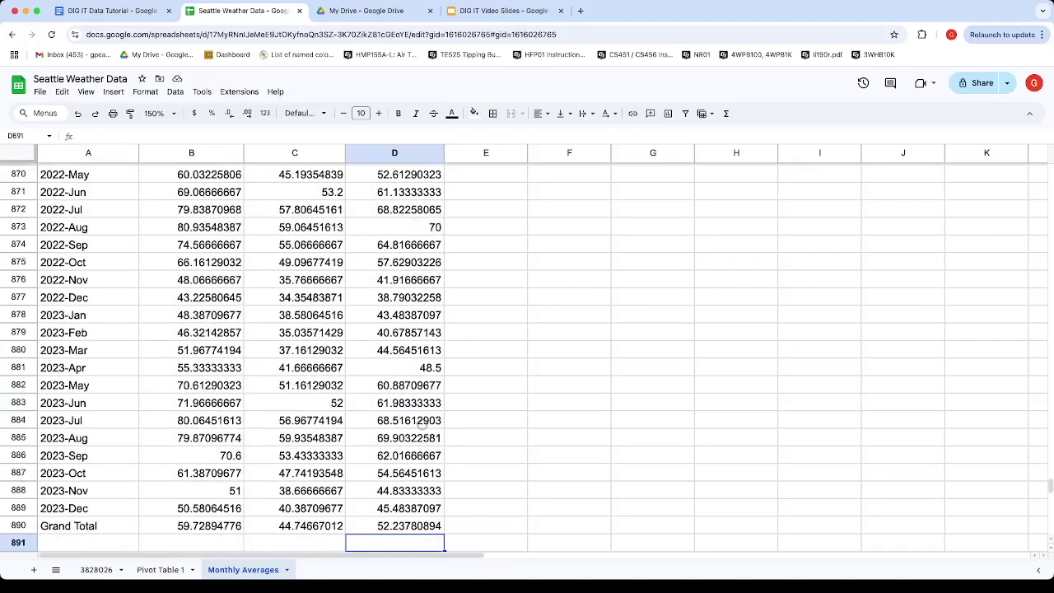
pyautogui.scroll(-3, 123, 457)
pyautogui.moveTo(57, 380); pyautogui.dragTo(390, 397)
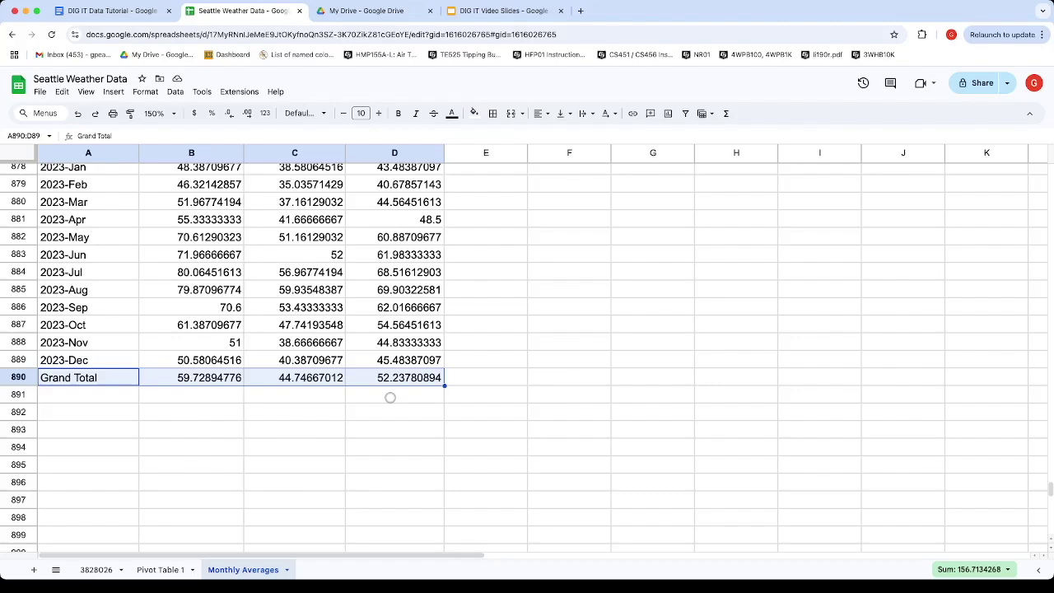
pyautogui.press('Delete')
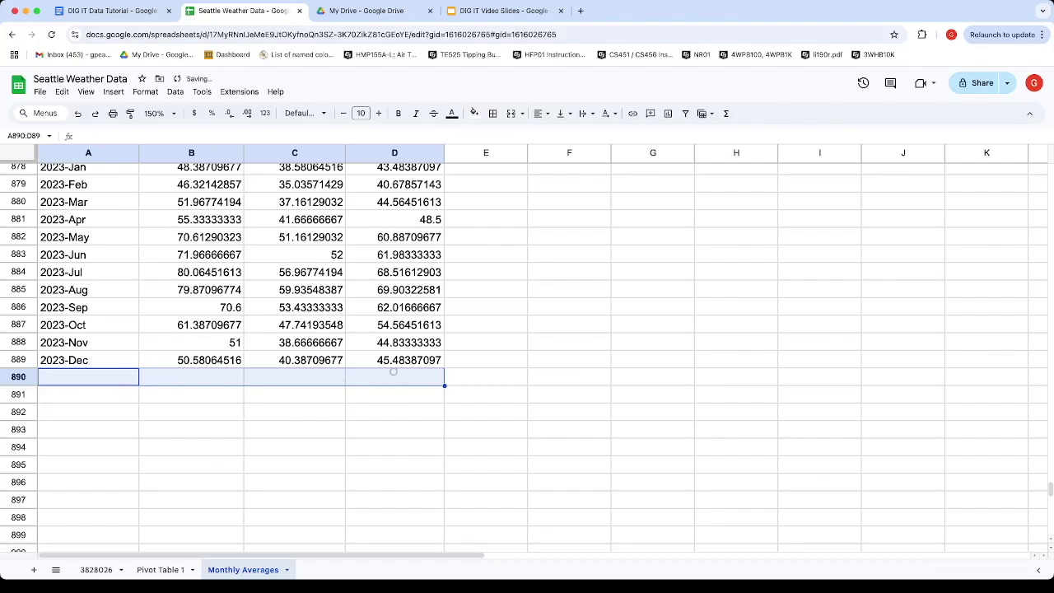
pyautogui.click(392, 366)
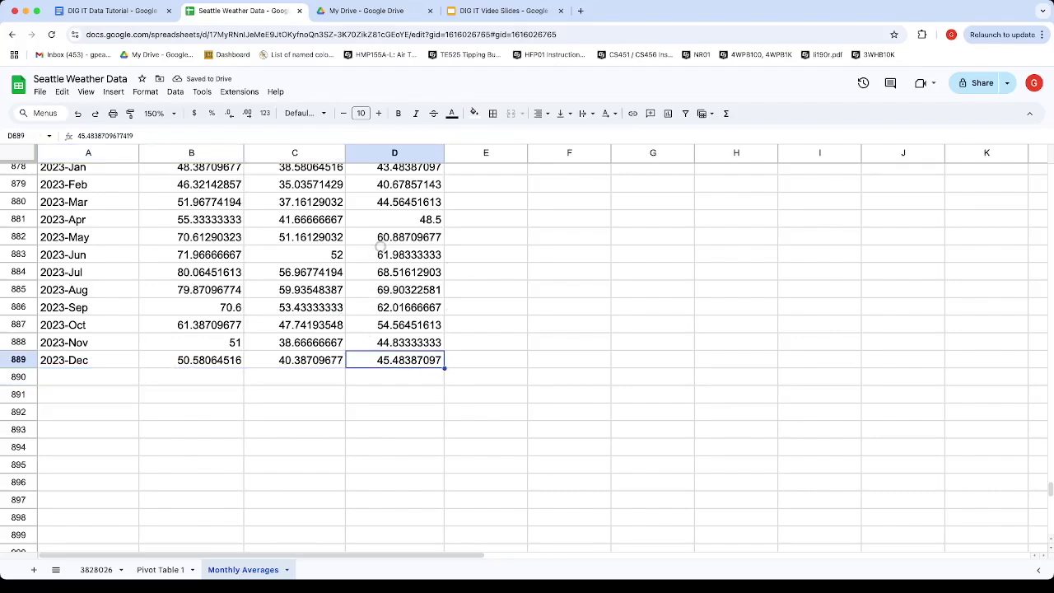
# Insert a line chart of the whole AVERAGE of TINT column, column D, on the Monthly Averages sheet
pyautogui.click(381, 242)
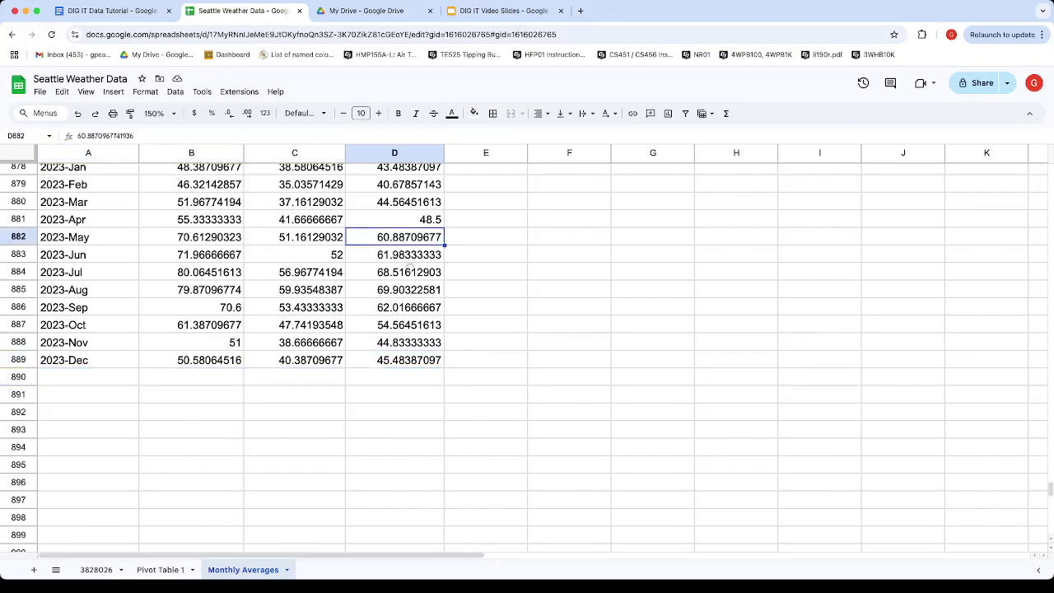
pyautogui.click(407, 262)
pyautogui.scroll(5, 445, 380)
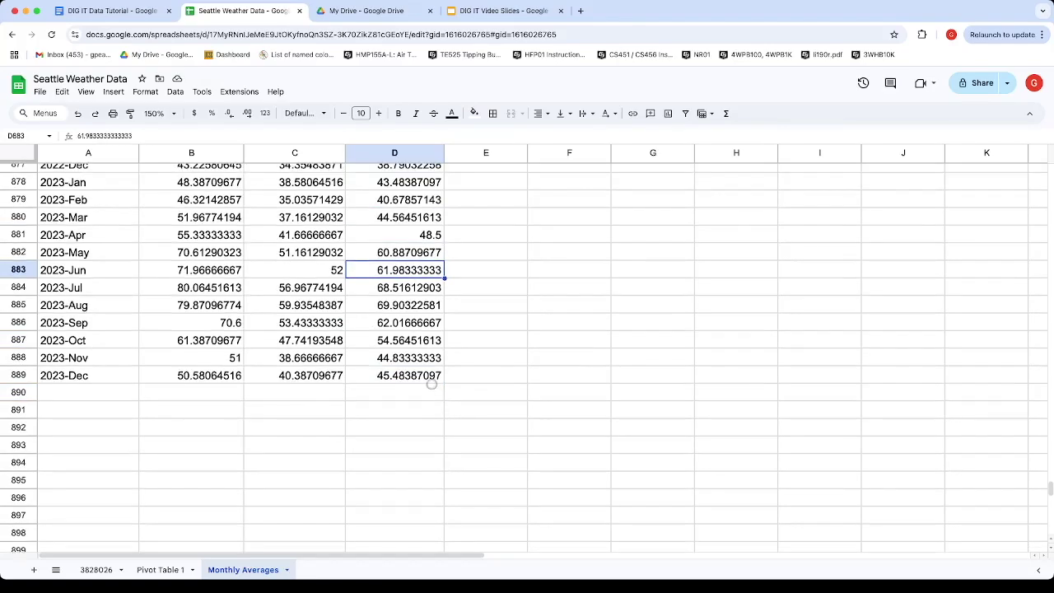
pyautogui.scroll(1, 829, 425)
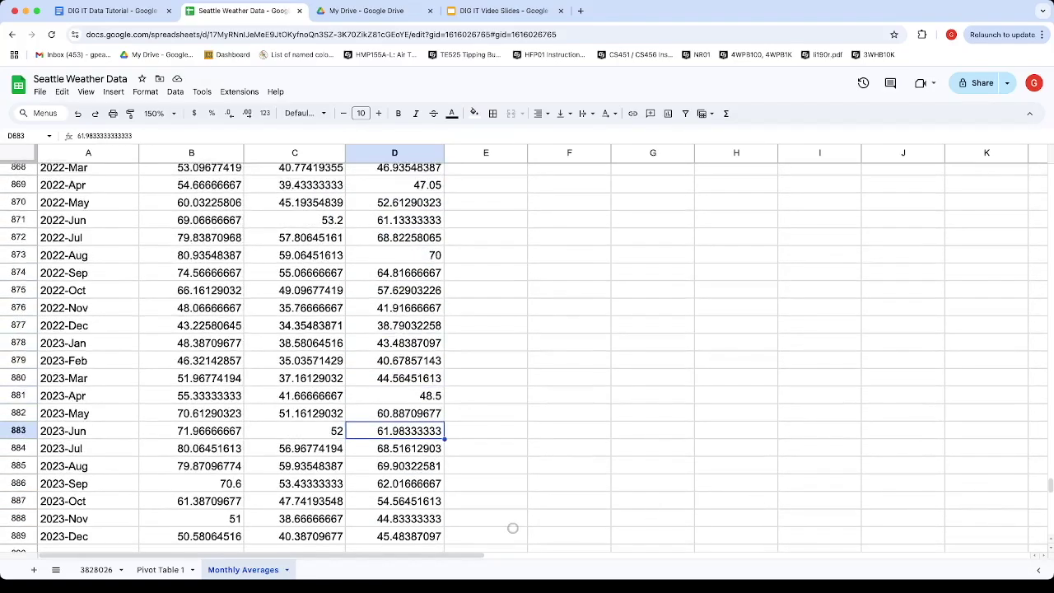
pyautogui.scroll(20, 505, 527)
pyautogui.click(484, 484)
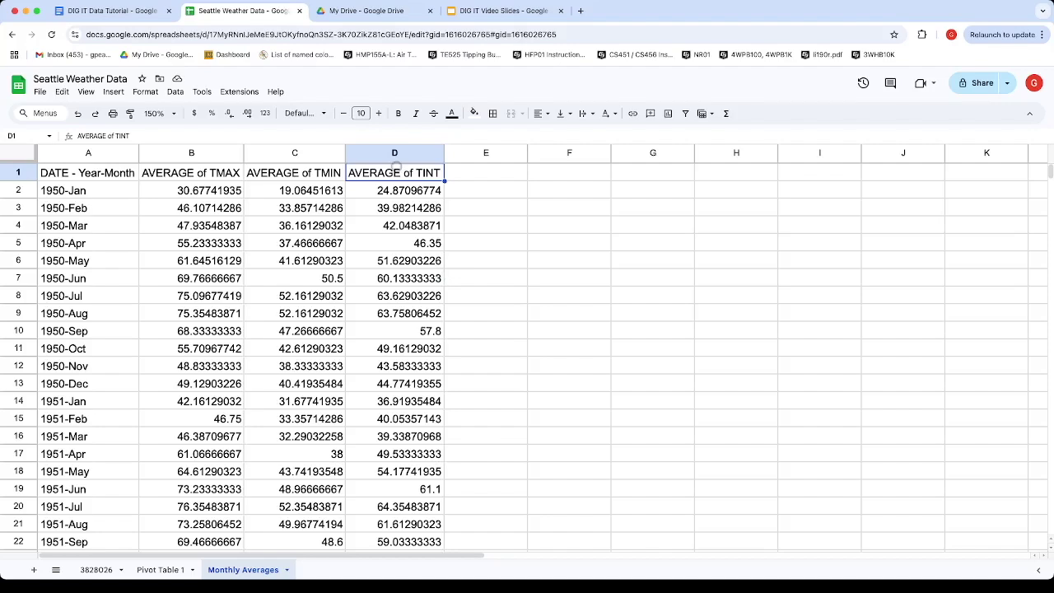
pyautogui.click(394, 158)
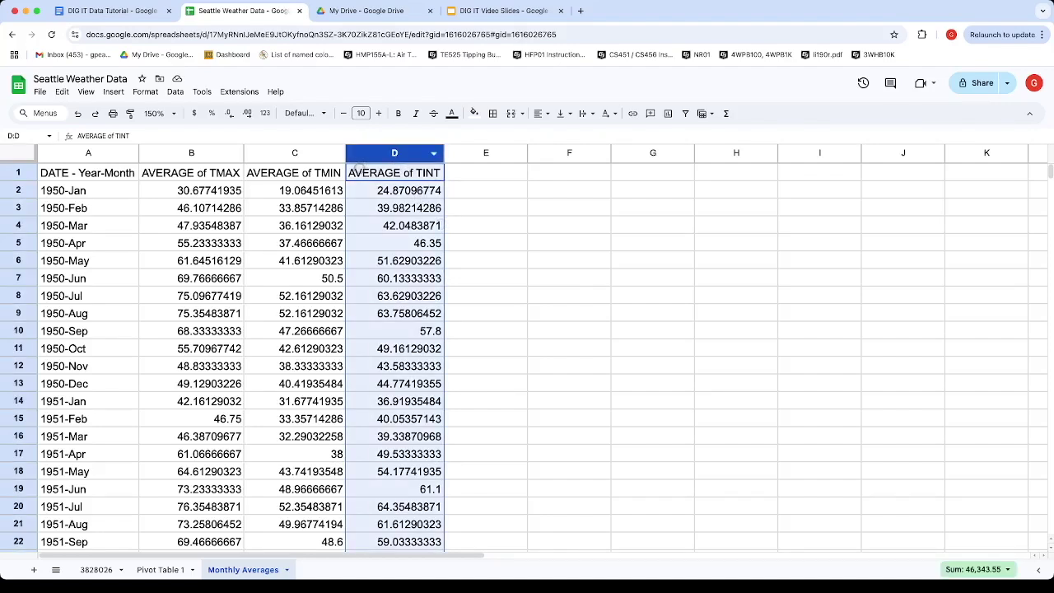
pyautogui.click(113, 91)
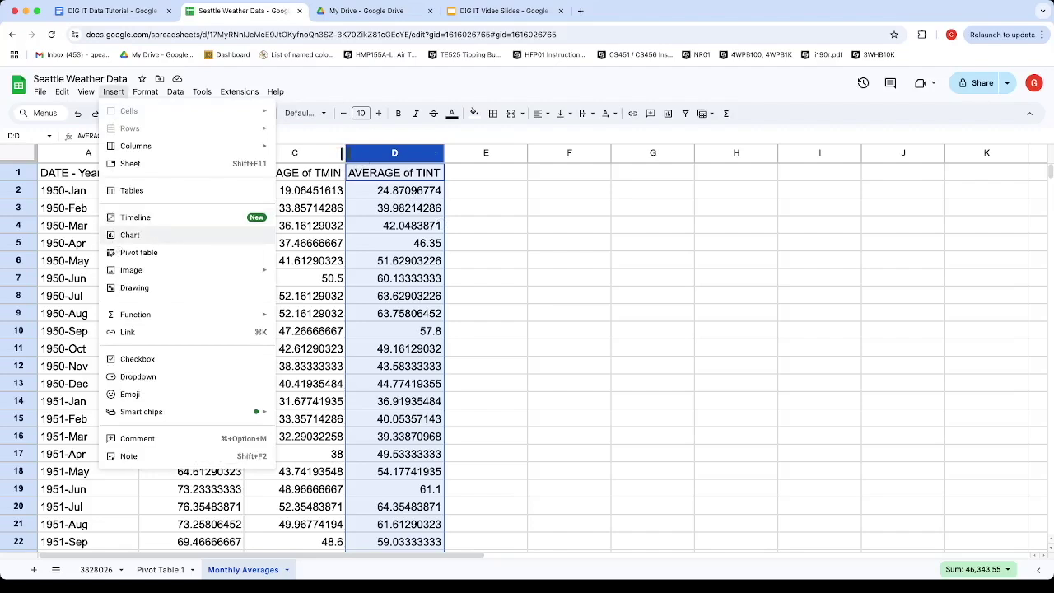
pyautogui.click(115, 234)
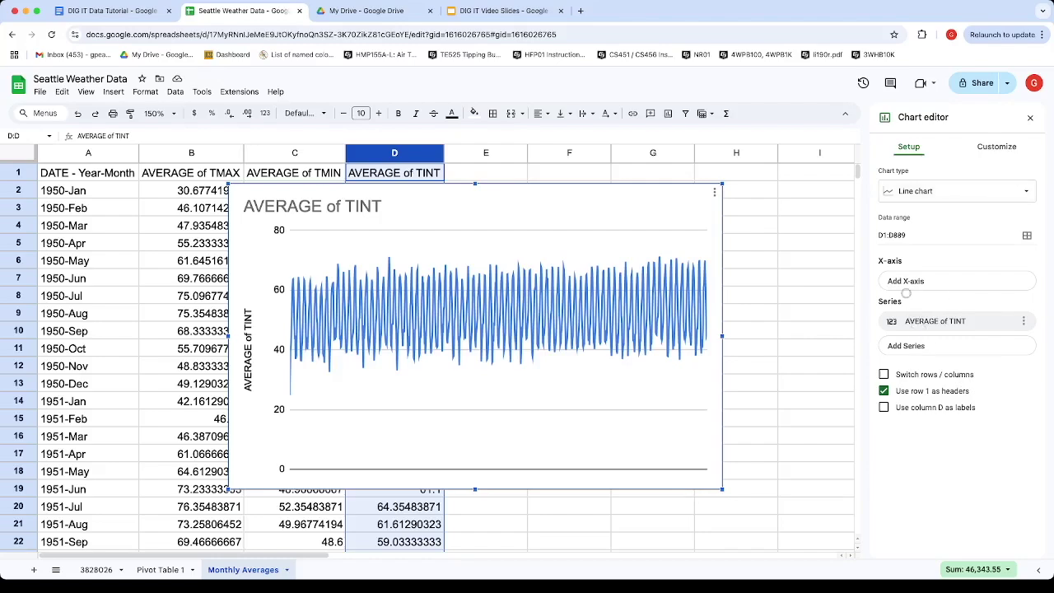
# Set column A, DATE - Year-Month, as the chart's X-axis and place the chart beside the data, starting at column E
pyautogui.click(905, 284)
pyautogui.click(986, 301)
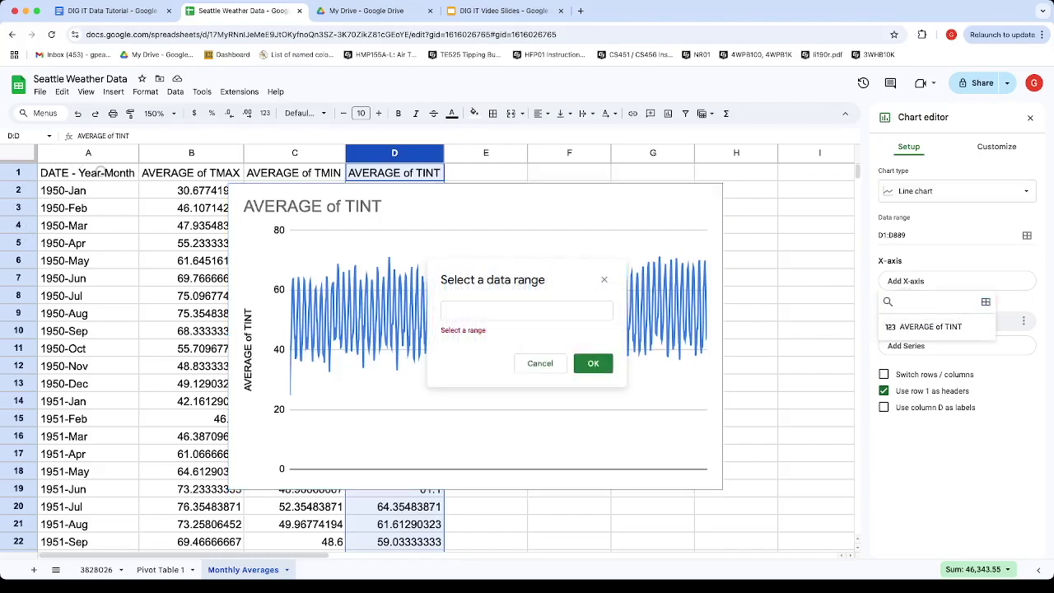
pyautogui.click(88, 154)
pyautogui.click(608, 368)
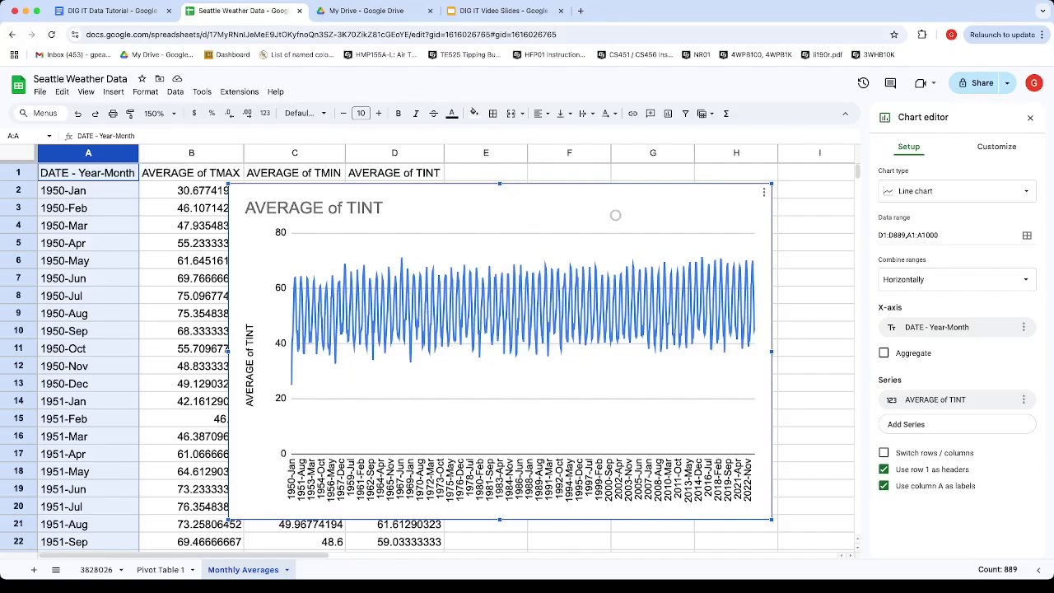
pyautogui.moveTo(682, 202); pyautogui.dragTo(920, 185)
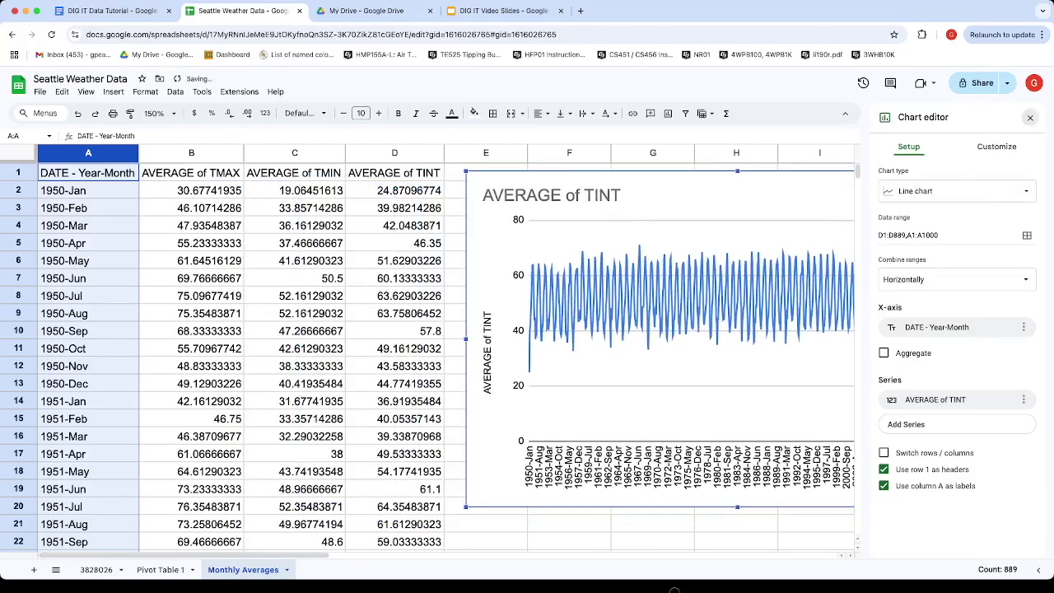
pyautogui.click(1029, 117)
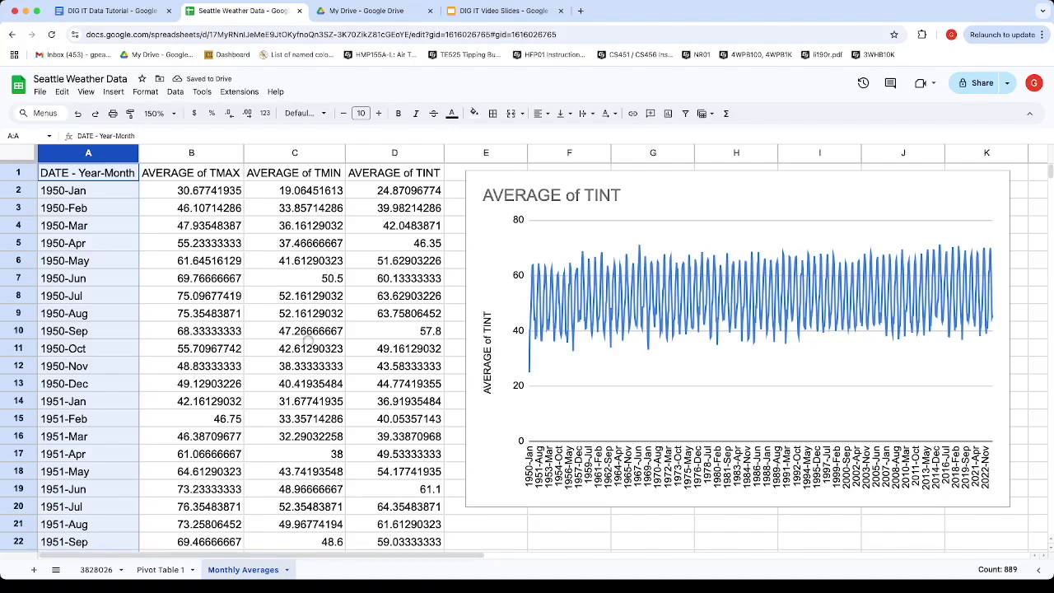
# Select the twelve monthly TINT averages of 1950, cells D2:D13
pyautogui.moveTo(379, 190); pyautogui.dragTo(377, 383)
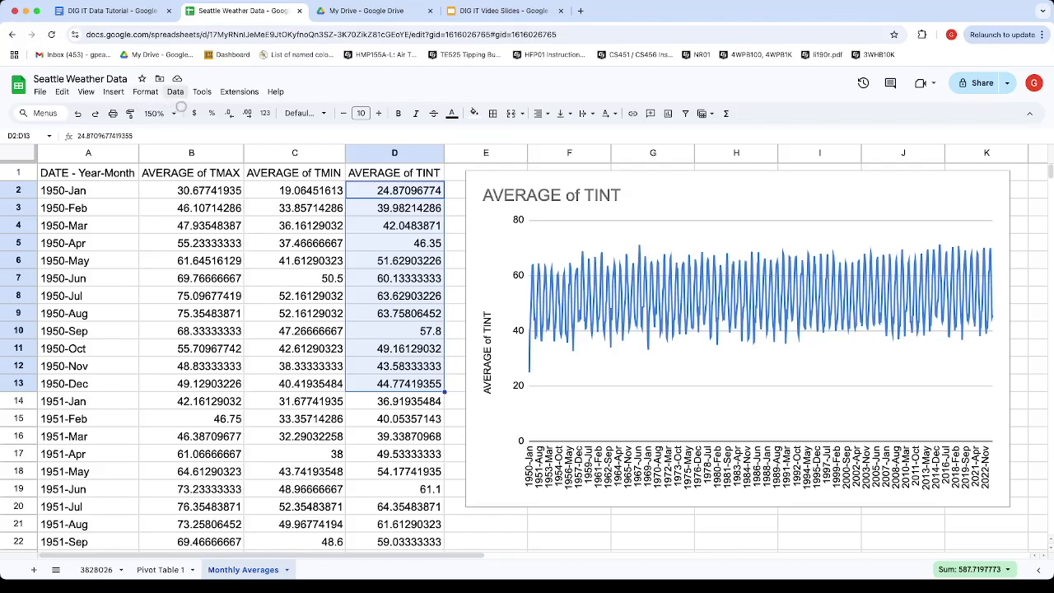
pyautogui.click(113, 91)
pyautogui.click(135, 256)
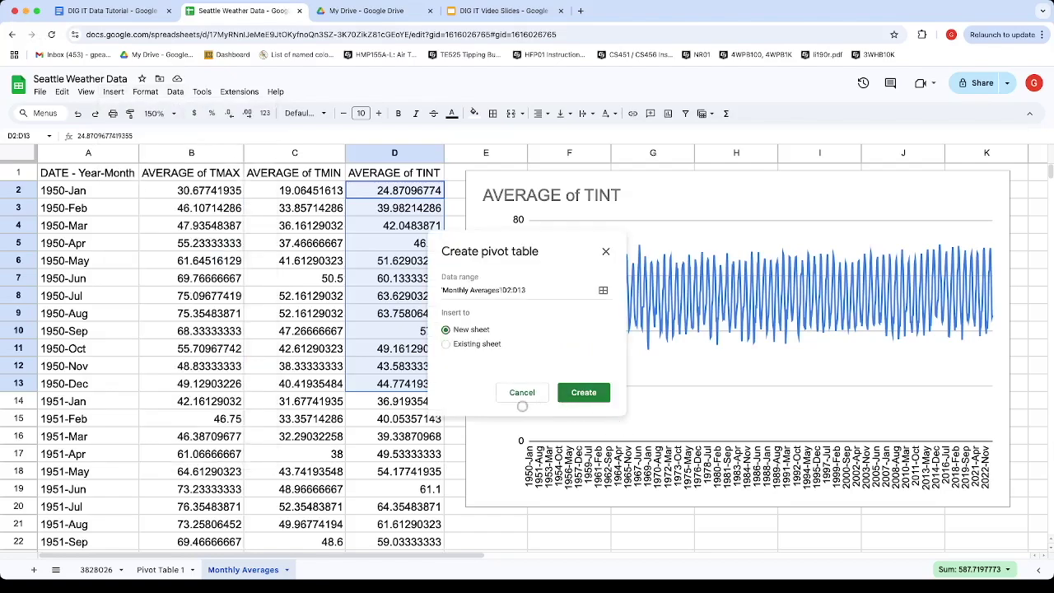
pyautogui.click(522, 393)
# Insert a line chart of the selected 1950 monthly TINT averages and shift it slightly on the sheet
pyautogui.click(113, 92)
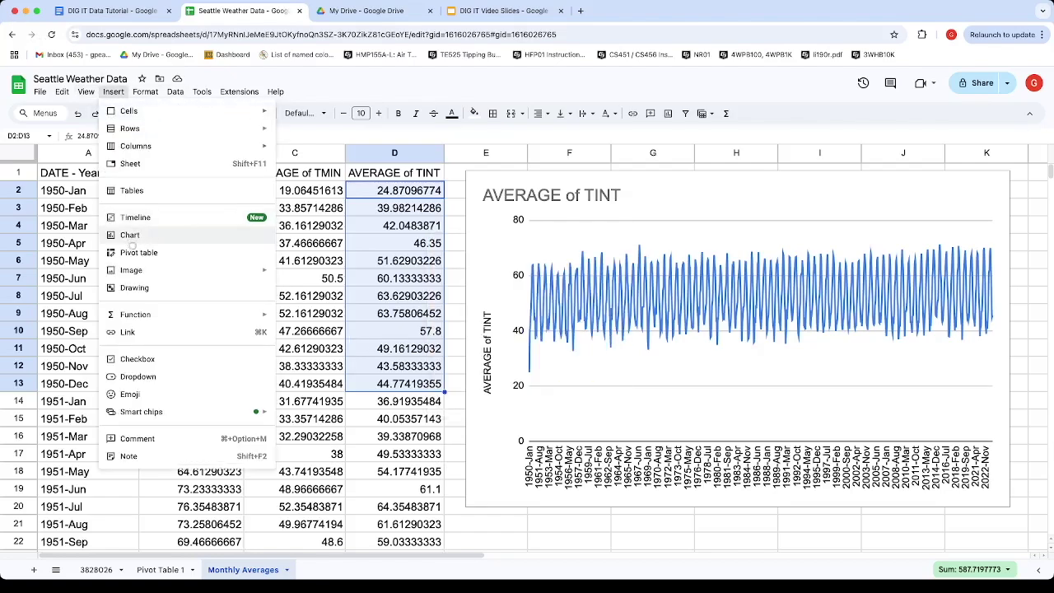
pyautogui.click(132, 241)
pyautogui.moveTo(731, 275); pyautogui.dragTo(615, 198)
pyautogui.moveTo(540, 219); pyautogui.dragTo(586, 223)
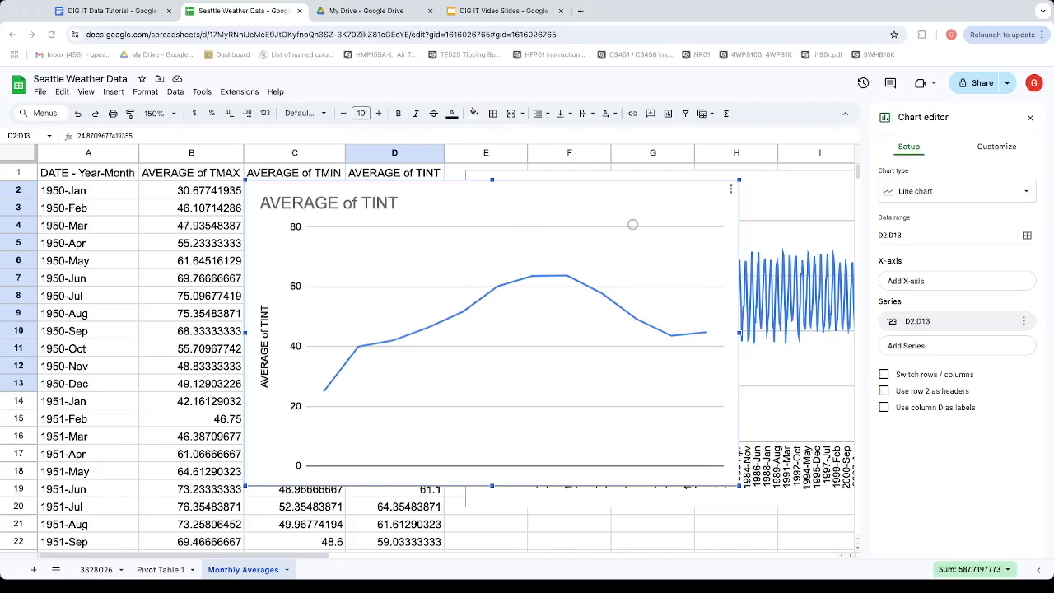
# Delete the line chart of the 1950 monthly TINT averages from the Monthly Averages sheet
pyautogui.moveTo(443, 204); pyautogui.dragTo(237, 188)
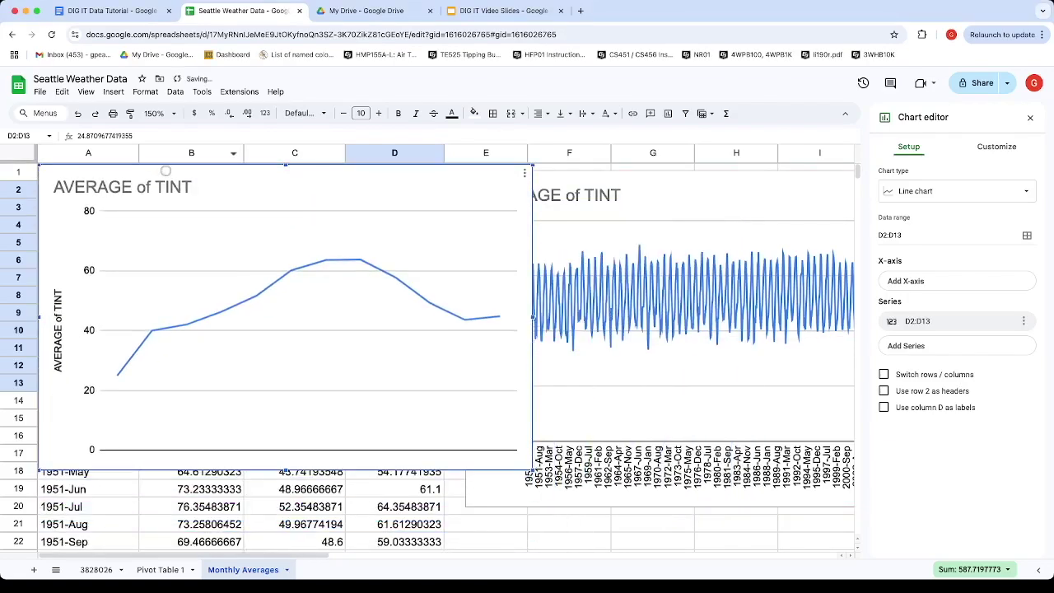
pyautogui.press('Delete')
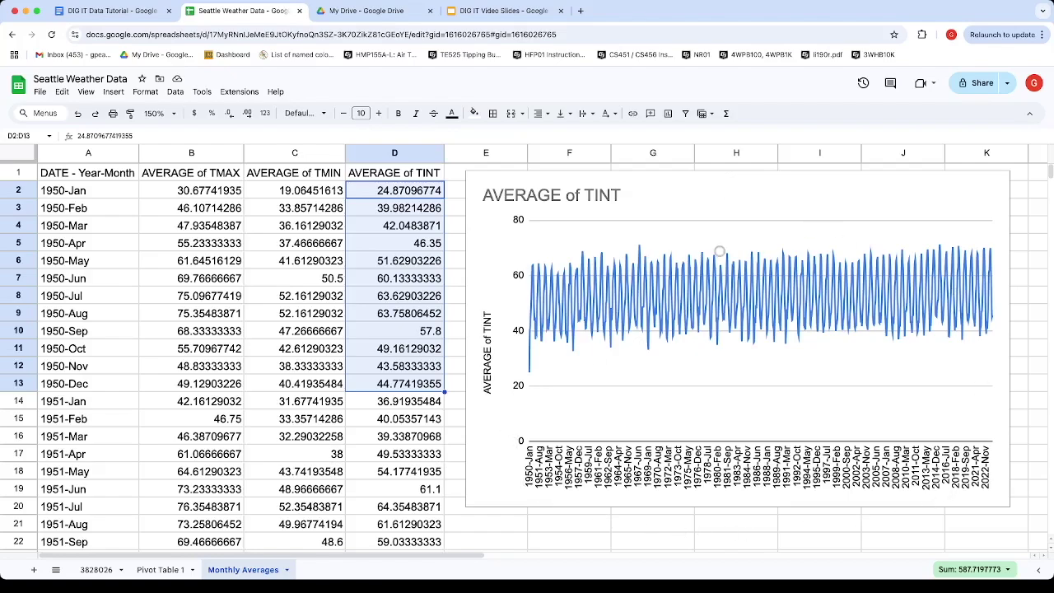
# Go to the top of the Pivot Table 1 sheet and open the pivot table's editor to review its rows and values
pyautogui.click(703, 217)
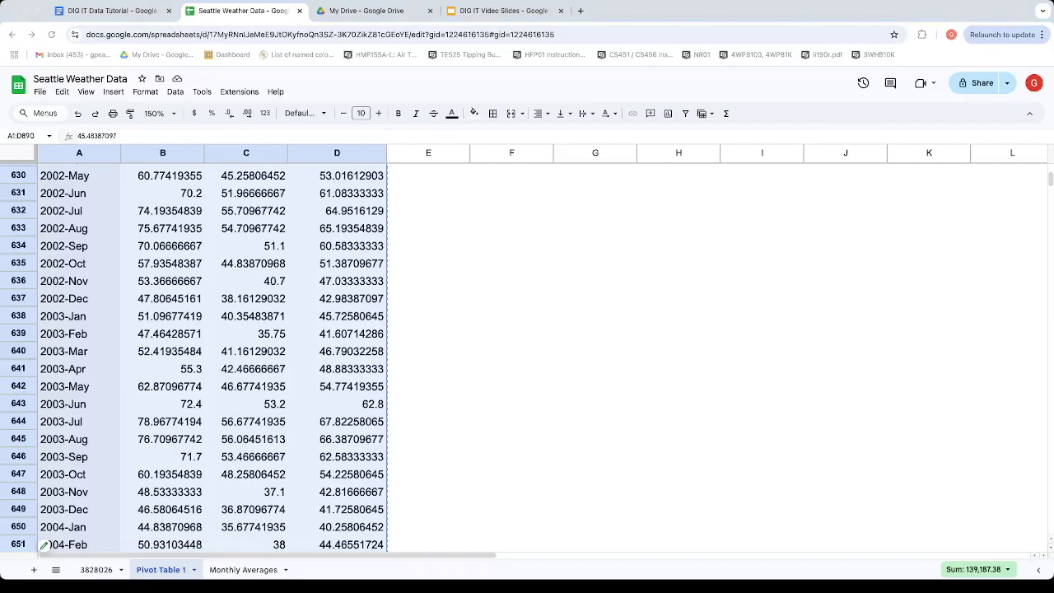
pyautogui.scroll(10, 336, 273)
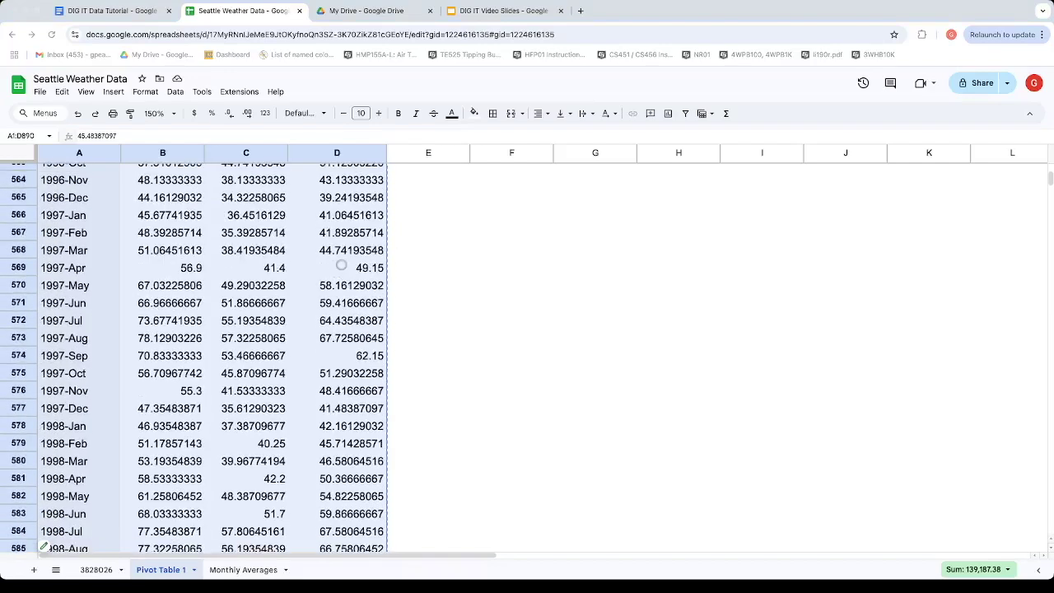
pyautogui.click(349, 233)
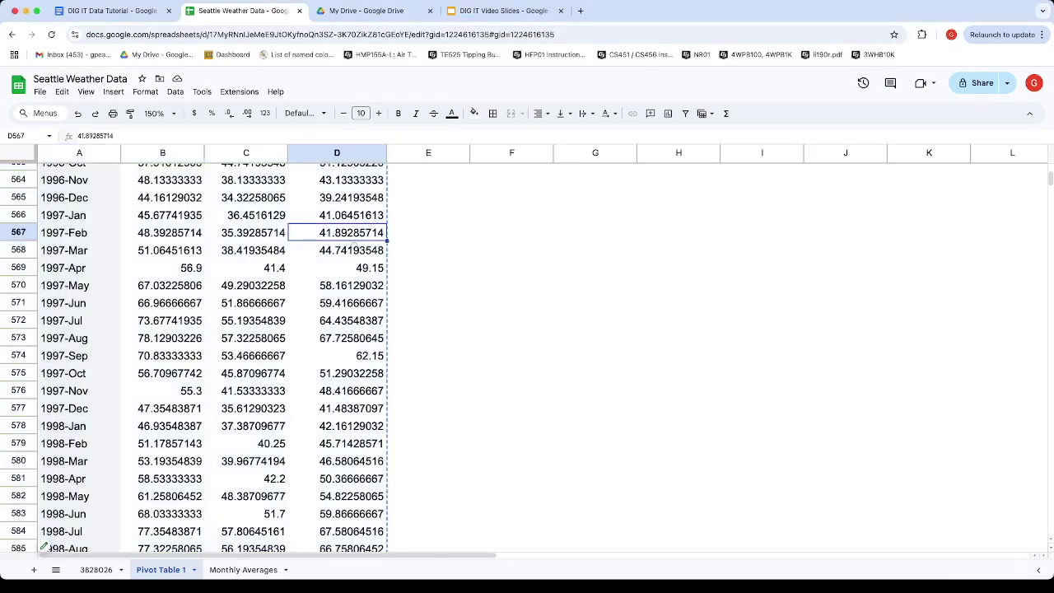
pyautogui.hotkey('ctrl', 'Up')
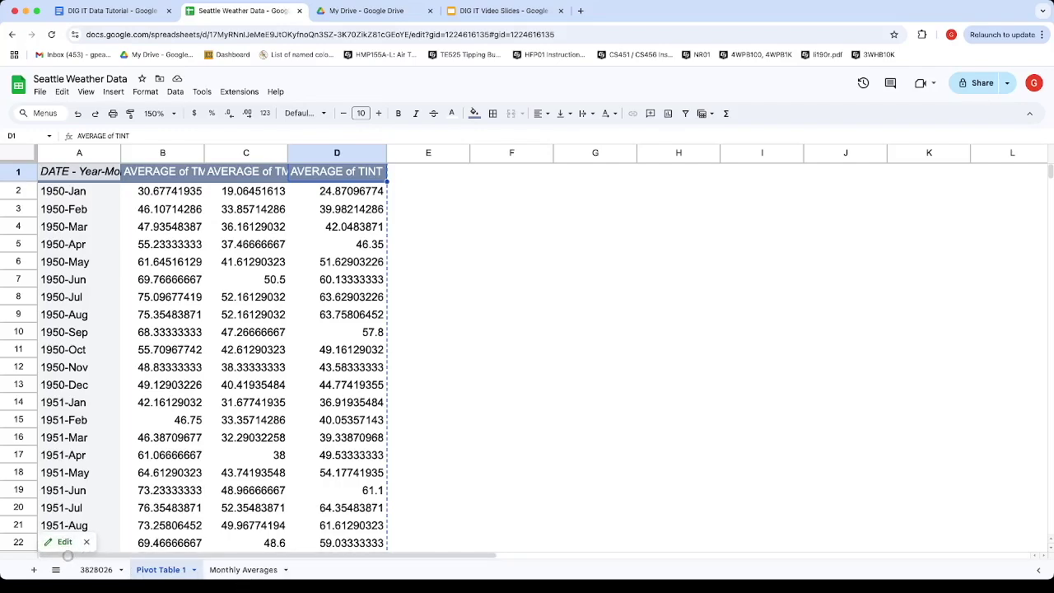
pyautogui.click(59, 543)
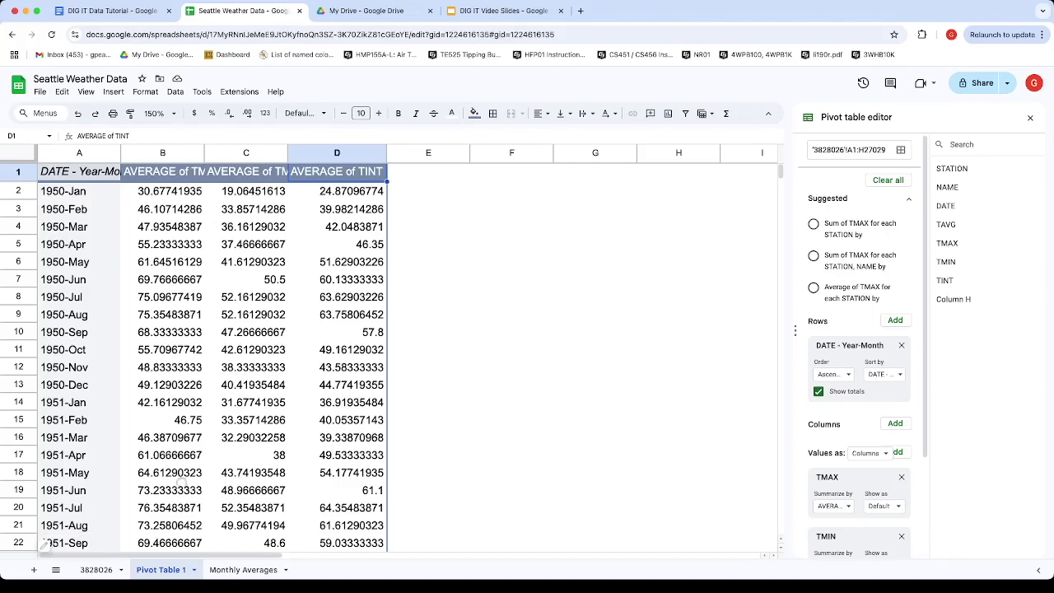
pyautogui.scroll(-3, 856, 469)
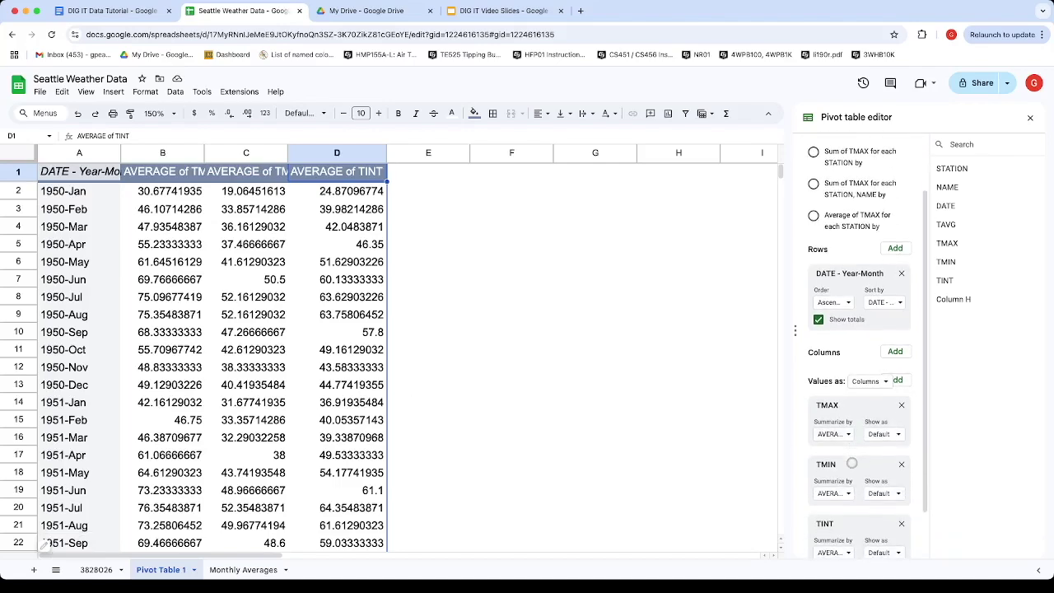
pyautogui.scroll(-1, 854, 283)
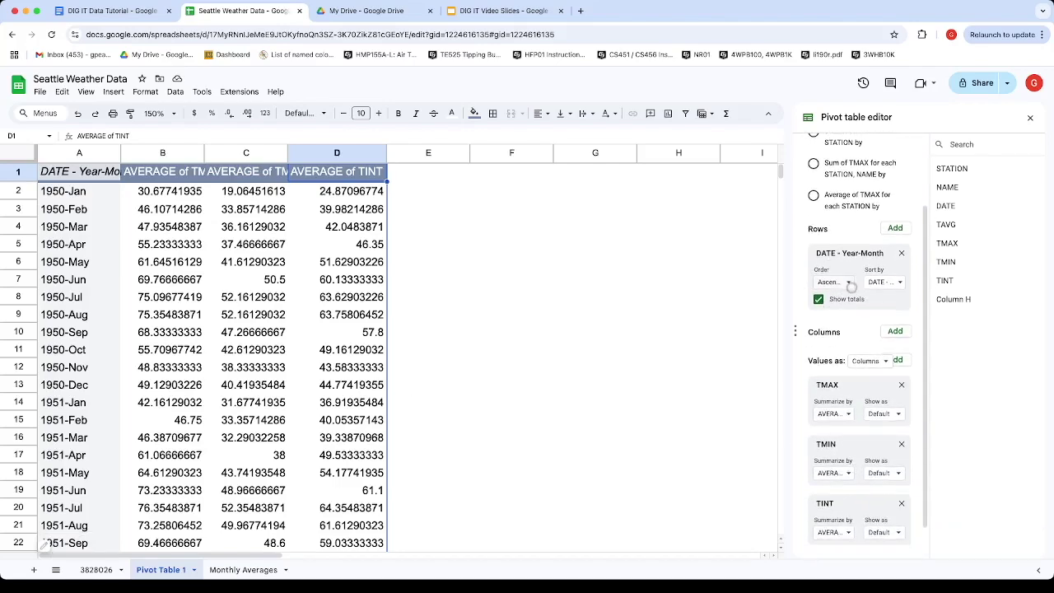
pyautogui.scroll(-1, 844, 395)
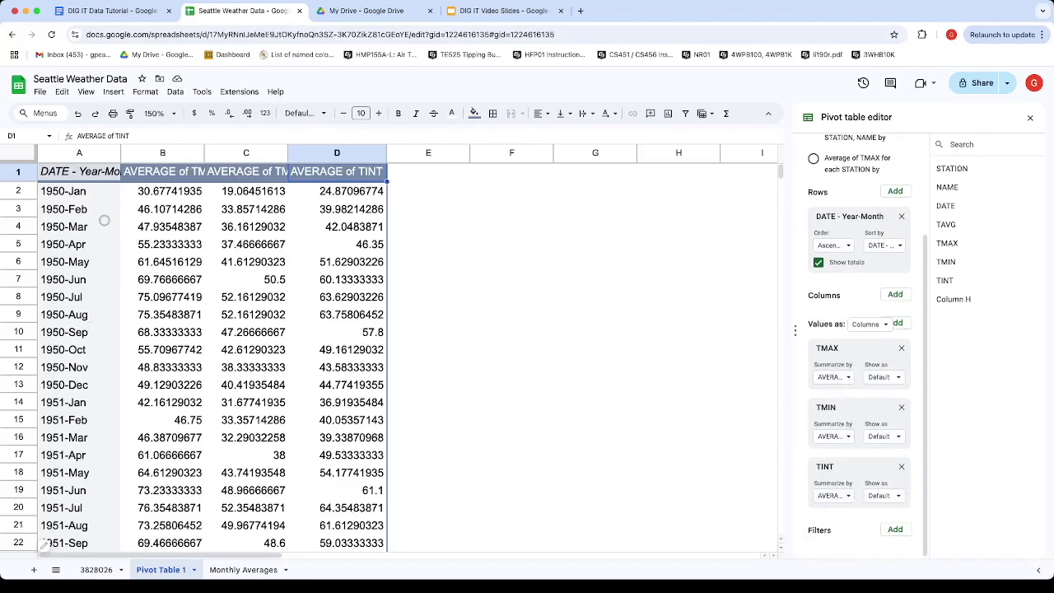
# Change the date grouping of the pivot table's rows to Year
pyautogui.click(81, 198)
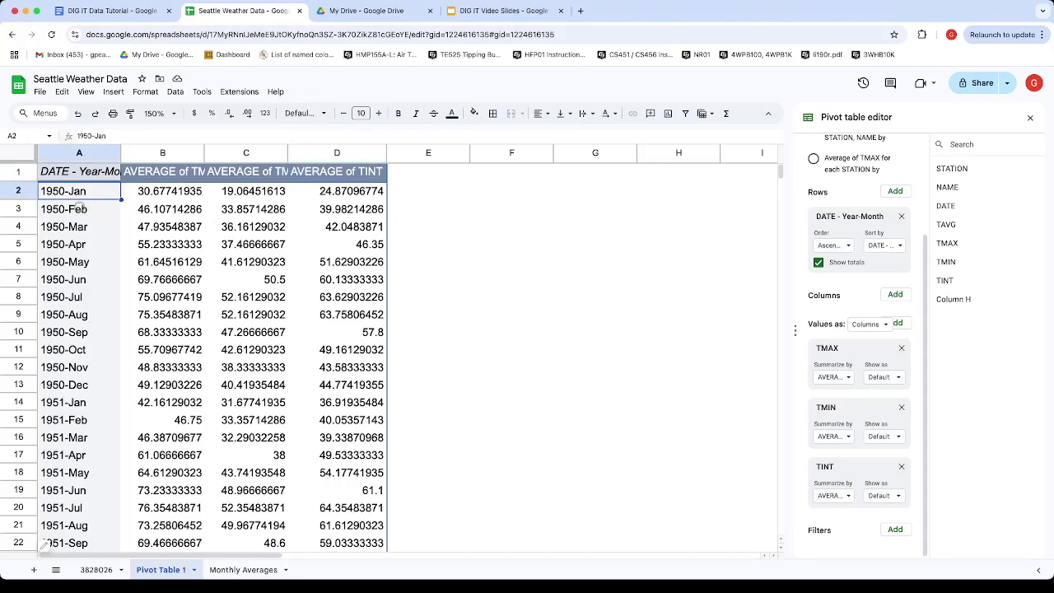
pyautogui.rightClick(84, 203)
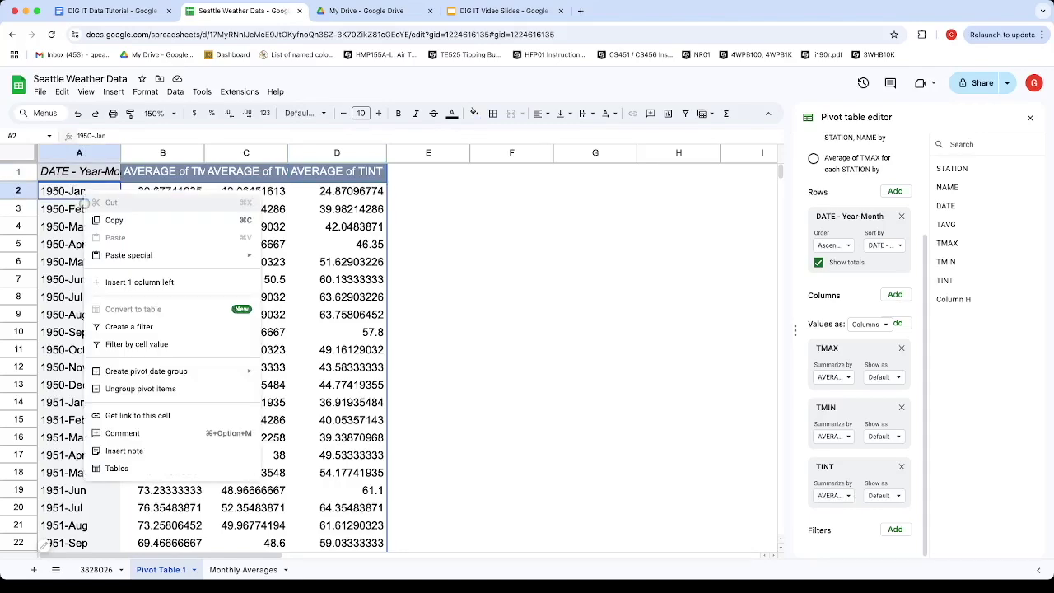
pyautogui.moveTo(205, 381)
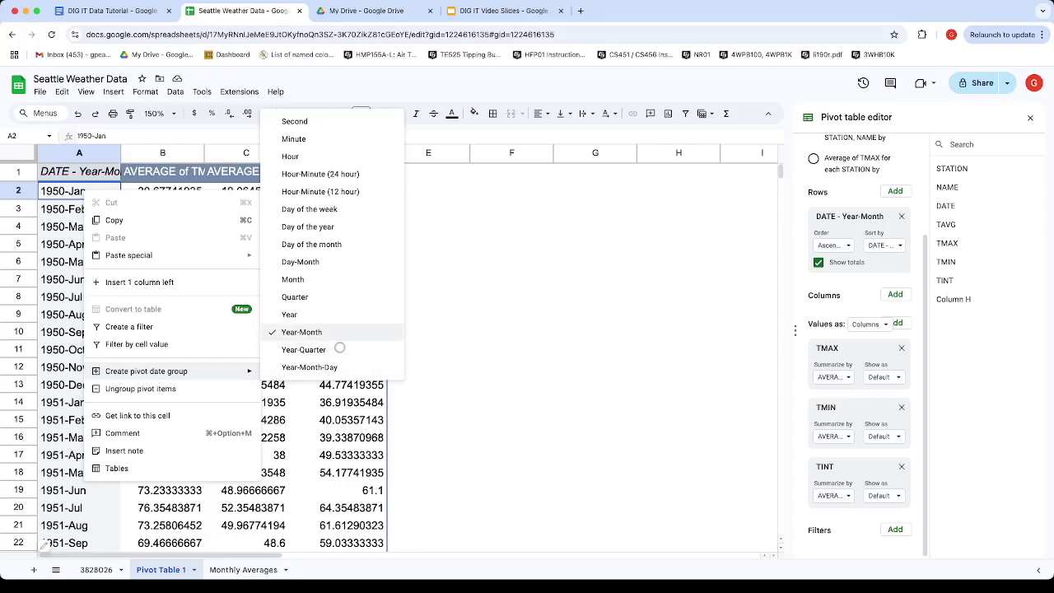
pyautogui.click(284, 324)
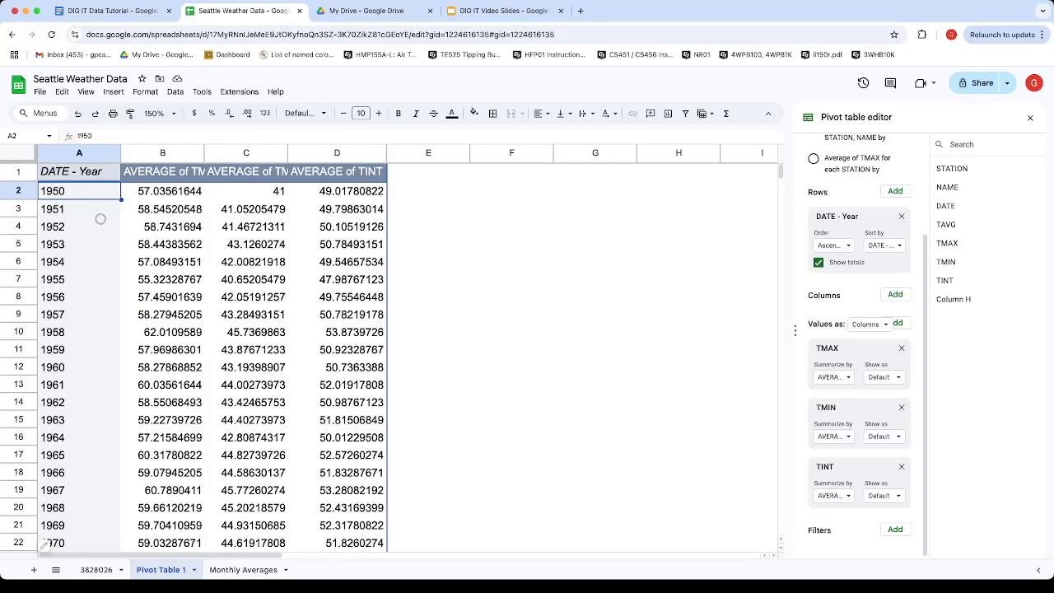
# Copy the whole yearly pivot table and add a new sheet named Annual Averages
pyautogui.click(93, 214)
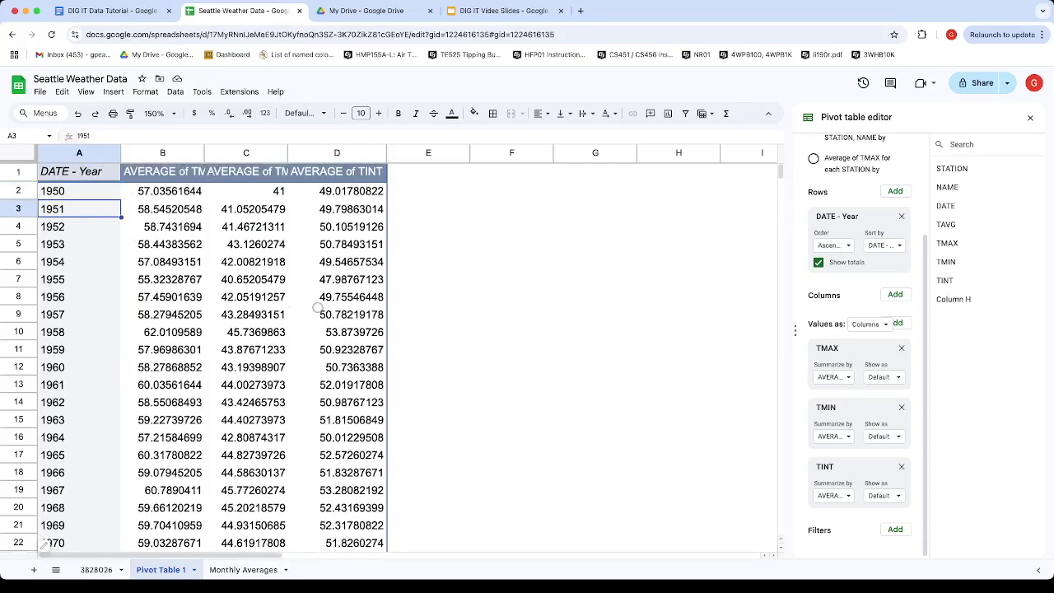
pyautogui.hotkey('ctrl', 'a')
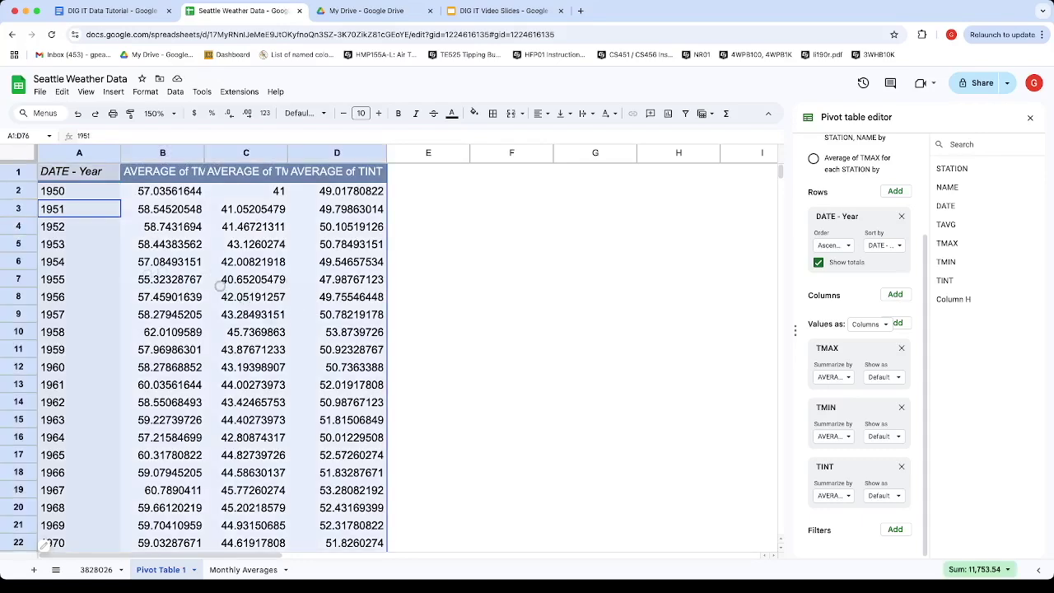
pyautogui.click(34, 568)
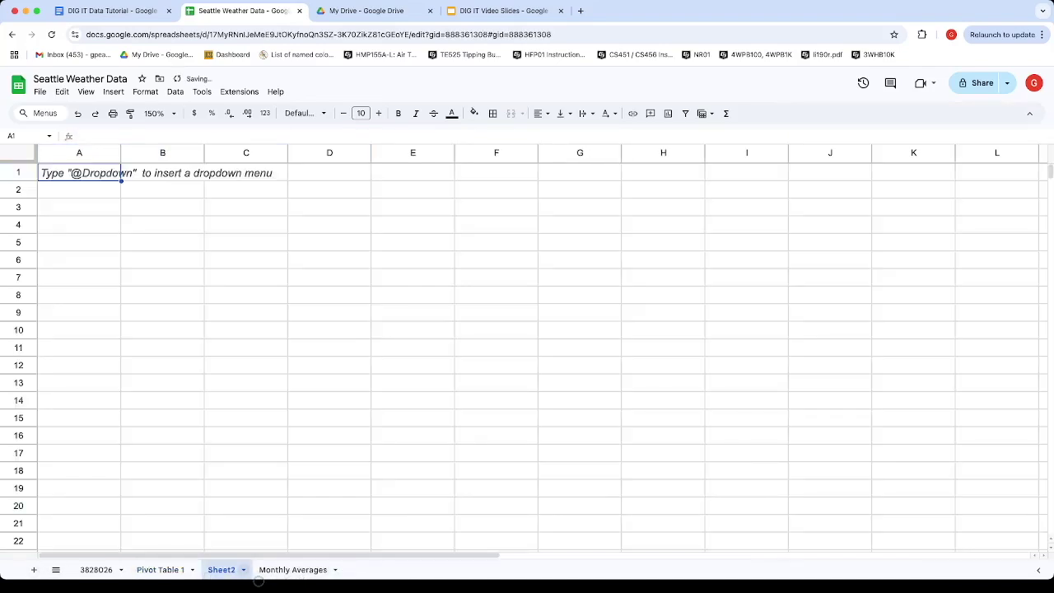
pyautogui.doubleClick(220, 569)
pyautogui.write('A')
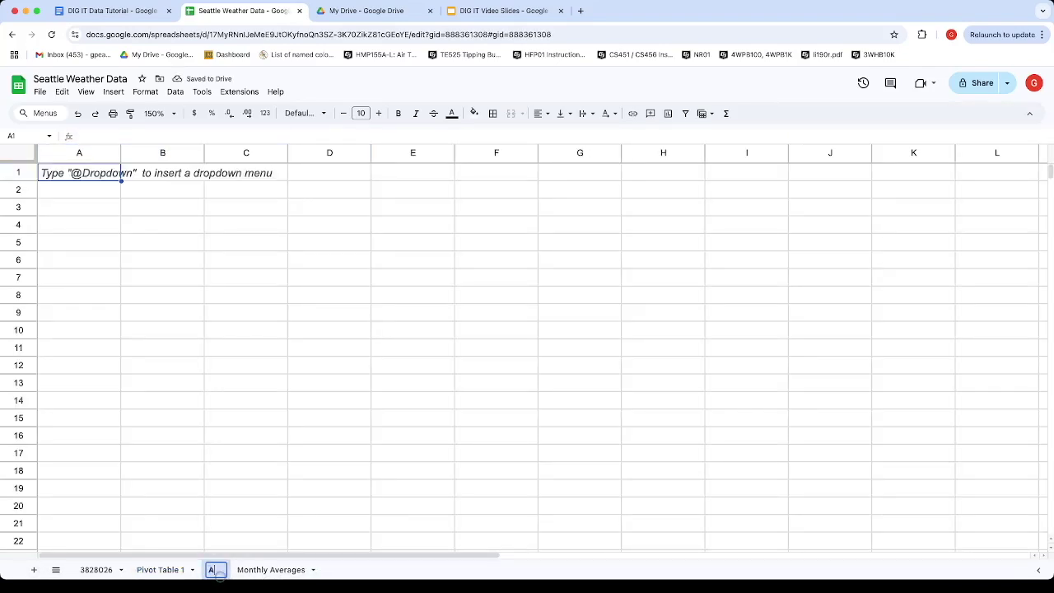
pyautogui.write('nnual Averages')
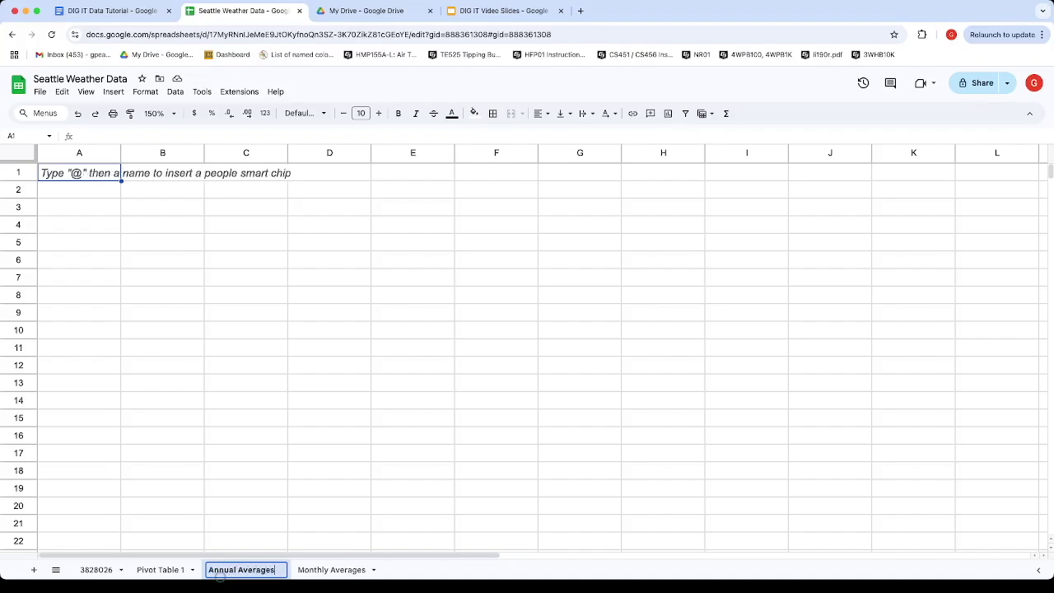
pyautogui.press('Return')
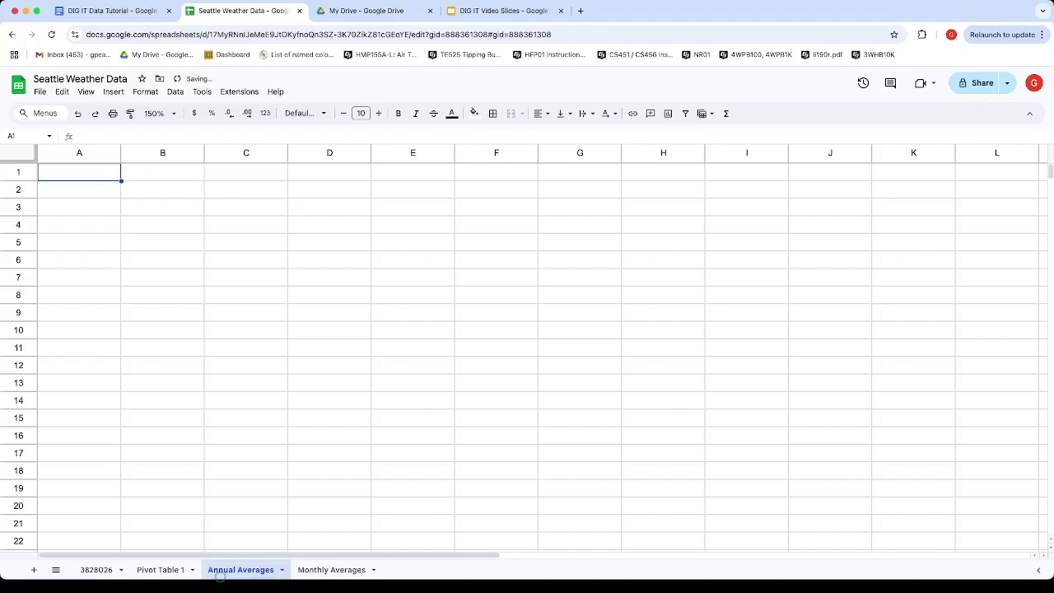
# Paste the yearly averages as values only at cell A1 and fit columns B, C and D to their contents
pyautogui.rightClick(73, 191)
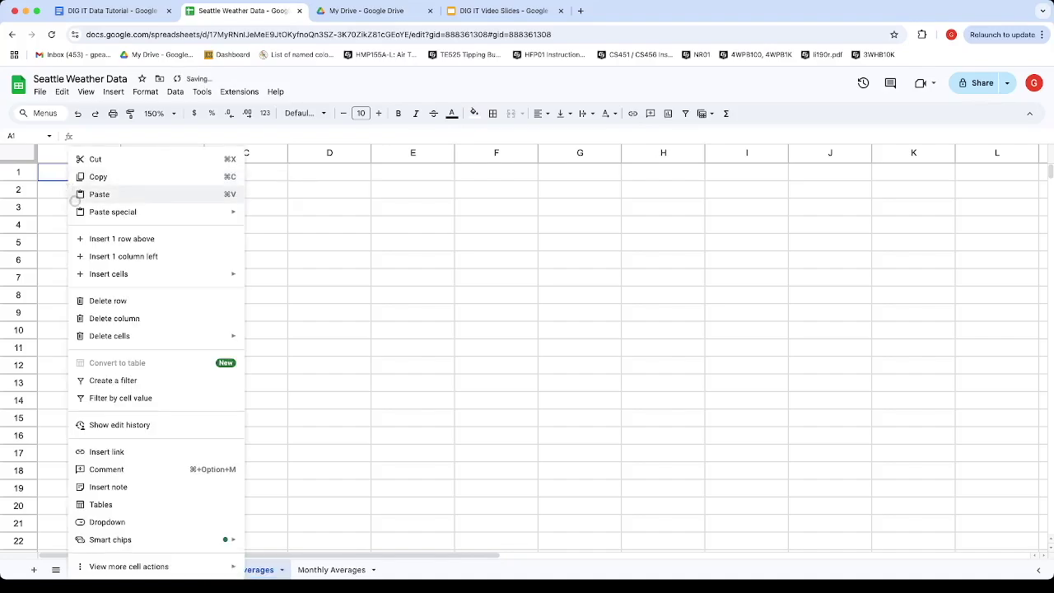
pyautogui.moveTo(85, 216)
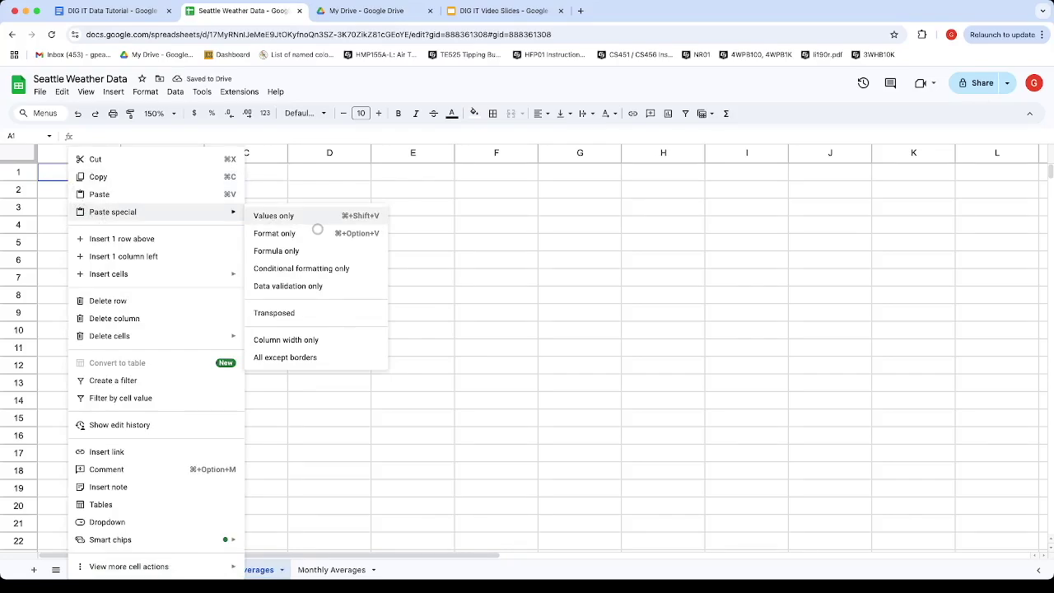
pyautogui.click(317, 218)
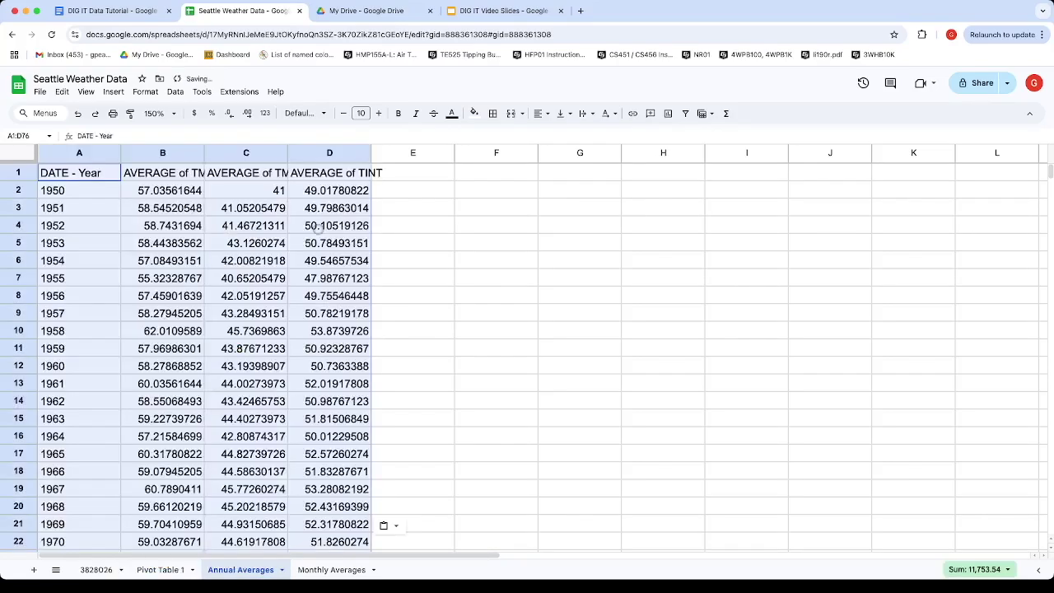
pyautogui.doubleClick(204, 153)
pyautogui.doubleClick(309, 153)
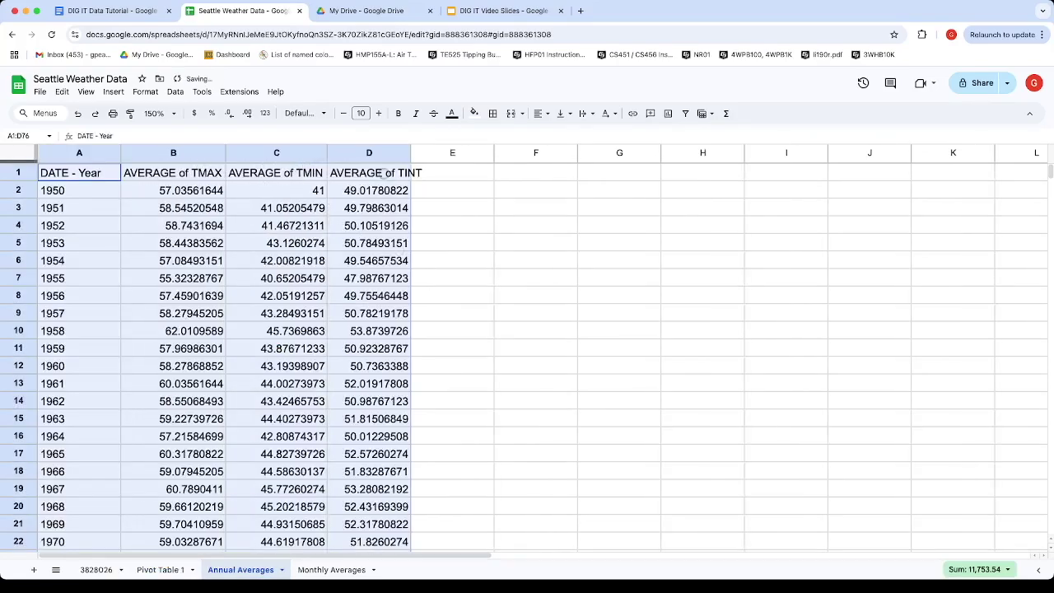
pyautogui.doubleClick(410, 153)
pyautogui.click(374, 367)
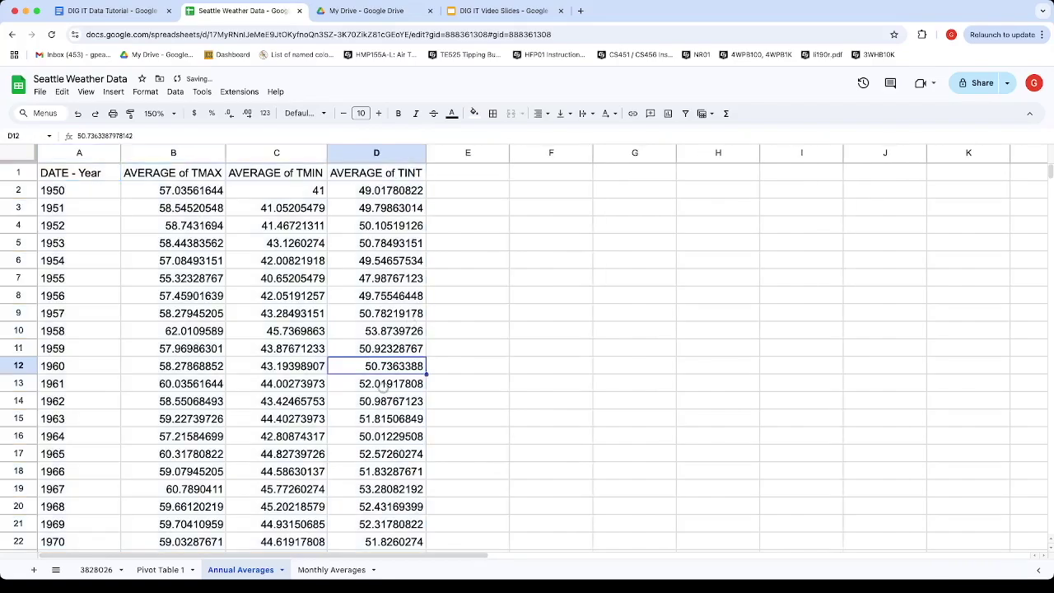
# Clear the Grand Total row, cells A76:D76, below the yearly averages
pyautogui.hotkey('ctrl', 'Down')
pyautogui.moveTo(81, 531); pyautogui.dragTo(377, 537)
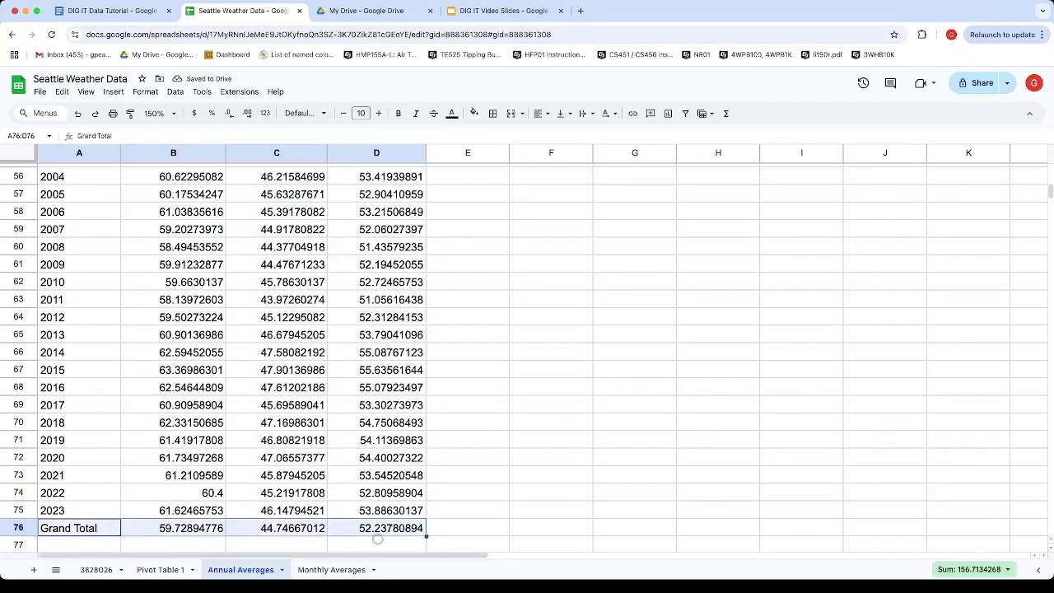
pyautogui.press('Delete')
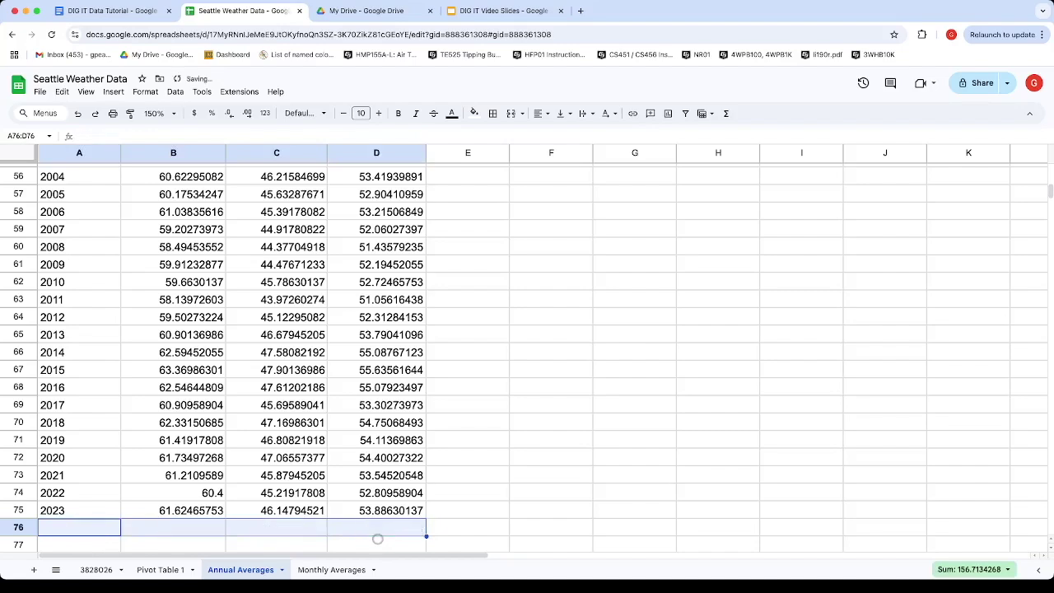
# Insert a line chart of the whole AVERAGE of TINT column, column D, on the Annual Averages sheet
pyautogui.click(384, 514)
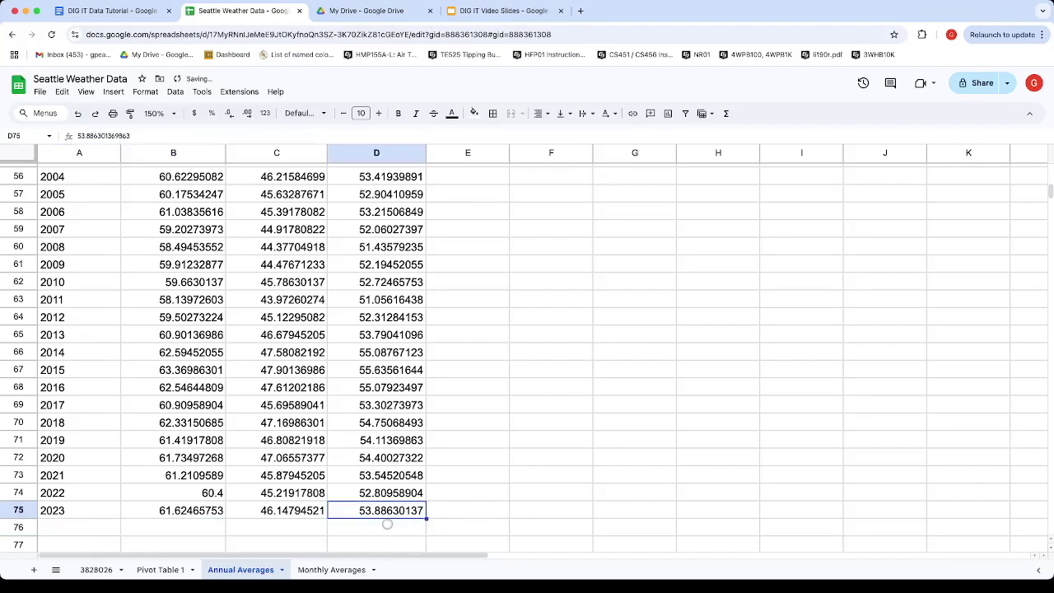
pyautogui.press('super+Up')
pyautogui.hotkey('ctrl', 'space')
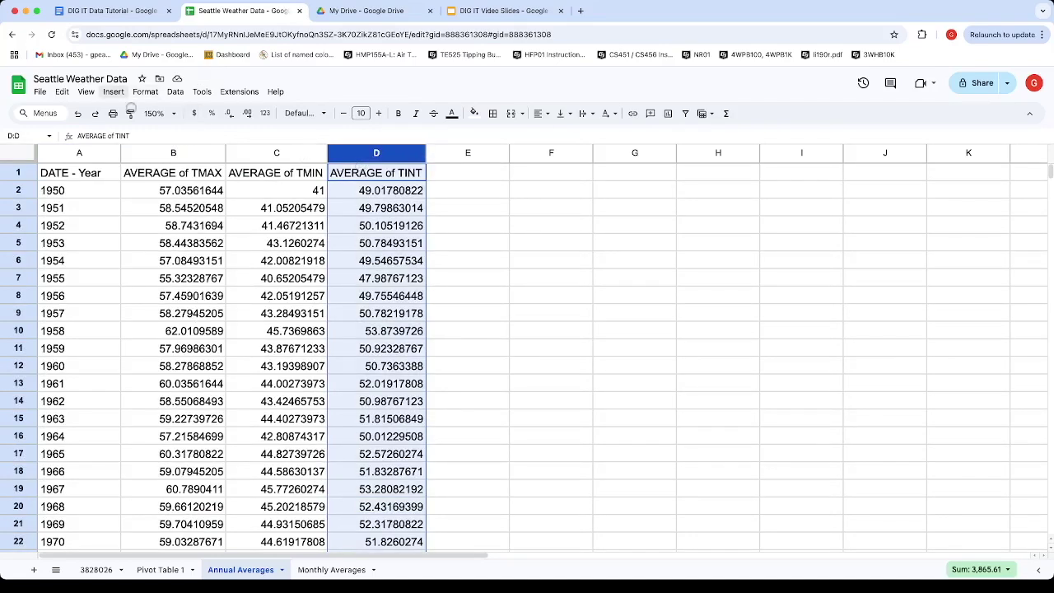
pyautogui.click(113, 91)
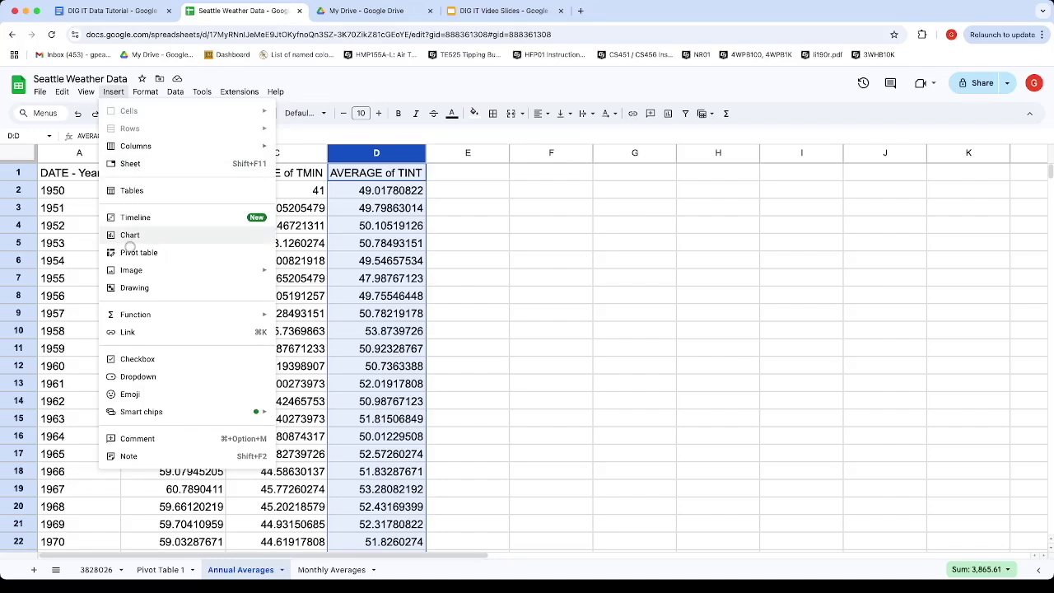
pyautogui.click(130, 244)
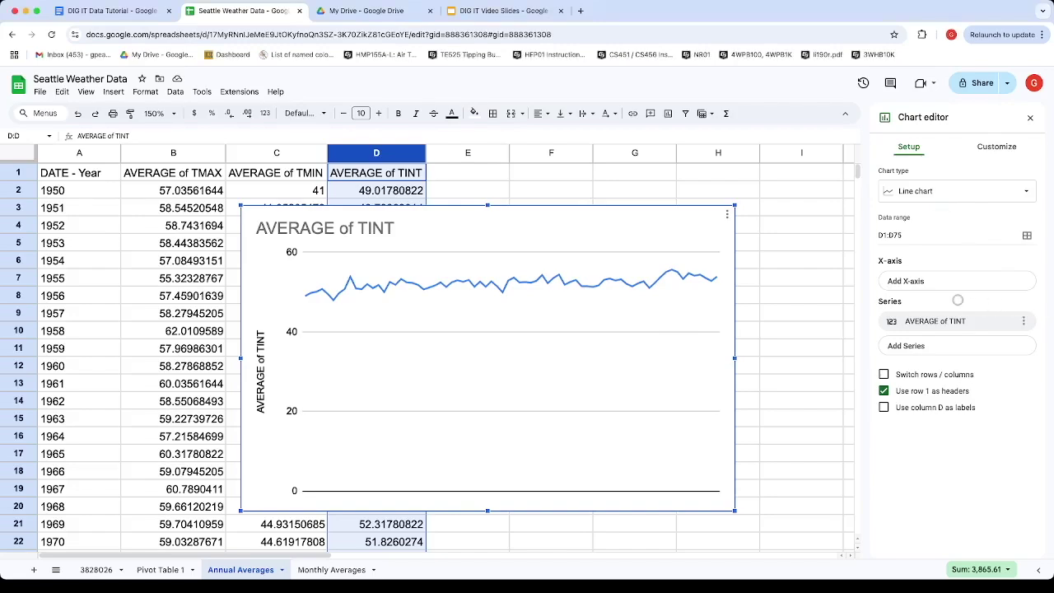
# Set column A, DATE - Year, as the X-axis of the annual averages chart
pyautogui.click(921, 281)
pyautogui.click(985, 301)
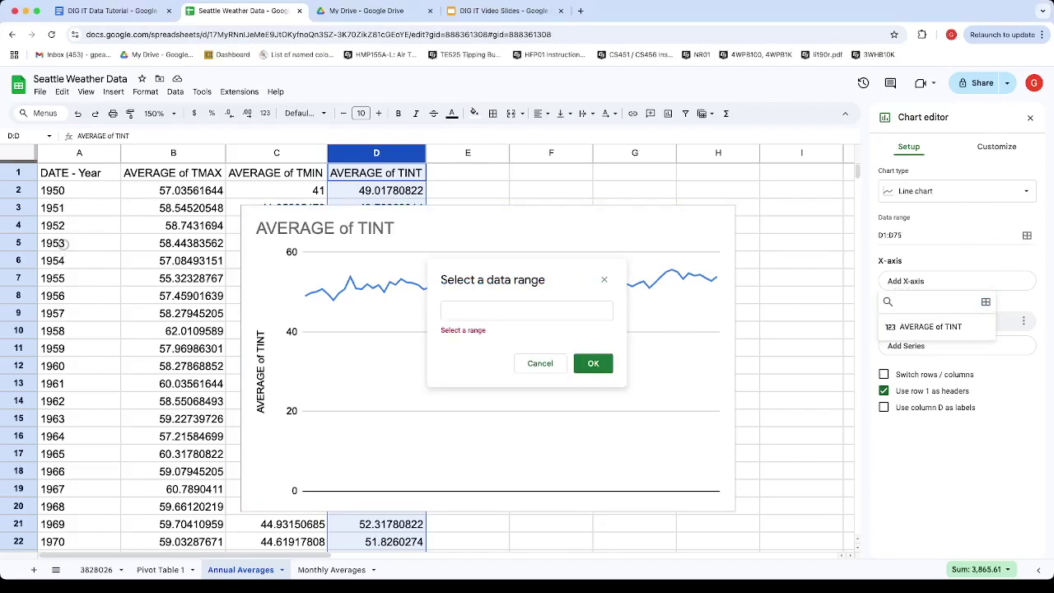
pyautogui.click(68, 153)
pyautogui.click(593, 355)
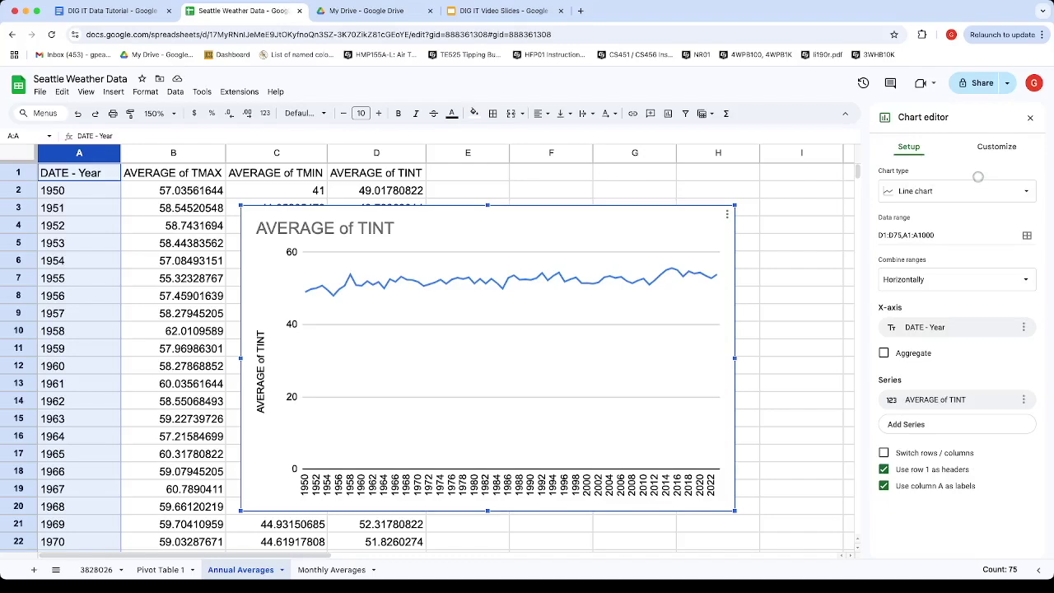
# Set the annual averages chart's vertical axis to a minimum of 40 and a maximum of 58
pyautogui.click(991, 149)
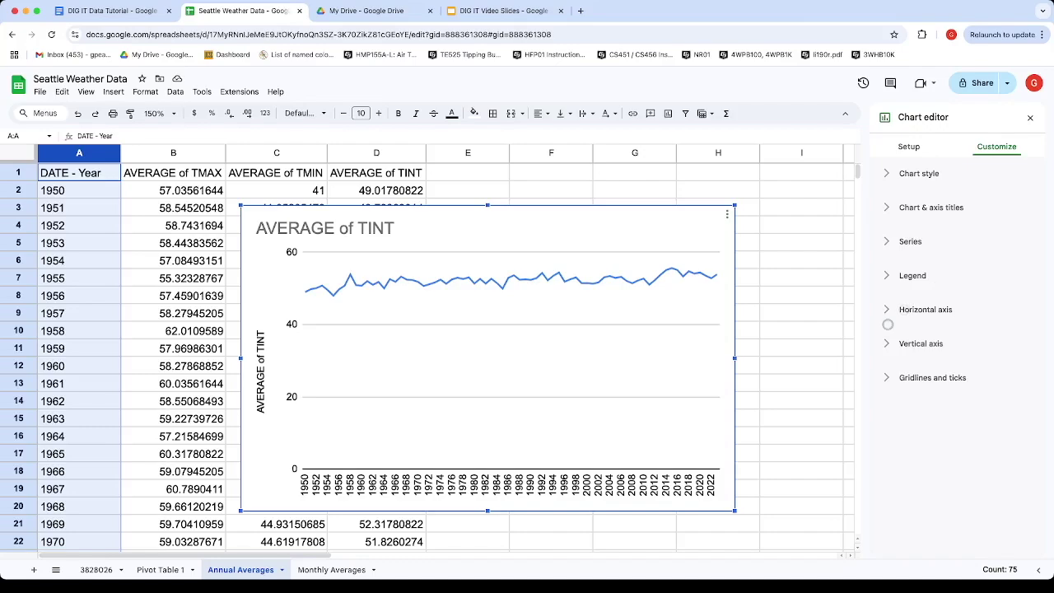
pyautogui.click(888, 352)
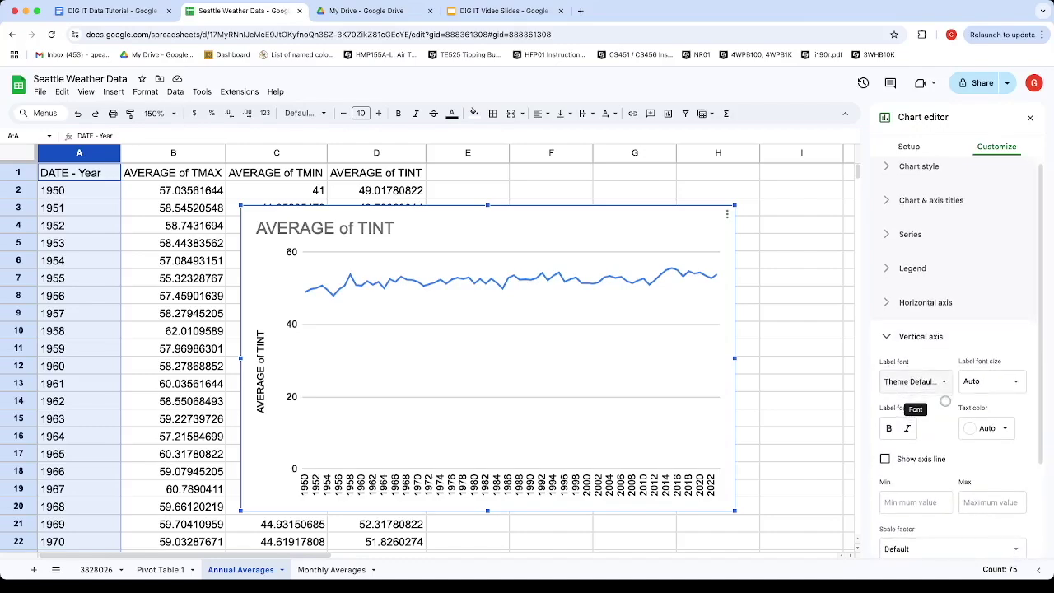
pyautogui.scroll(-3, 914, 399)
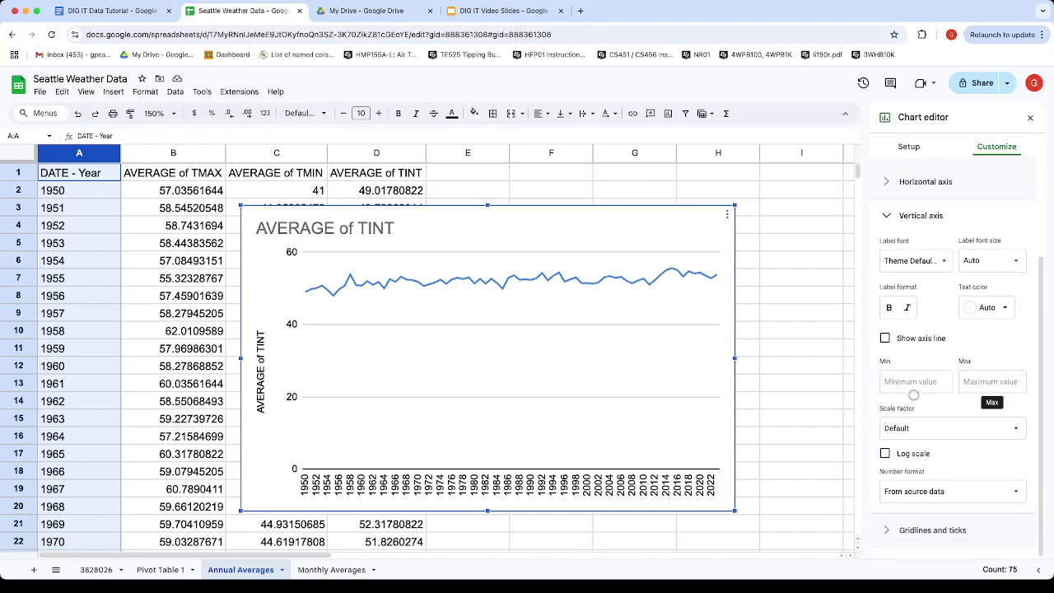
pyautogui.click(899, 393)
pyautogui.write('40')
pyautogui.click(977, 395)
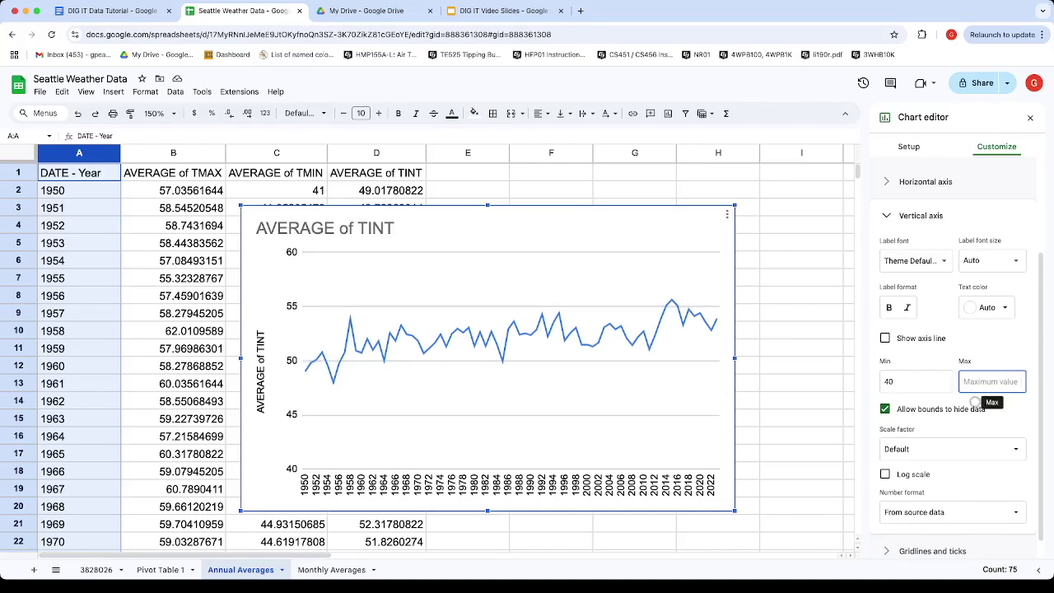
pyautogui.write('58')
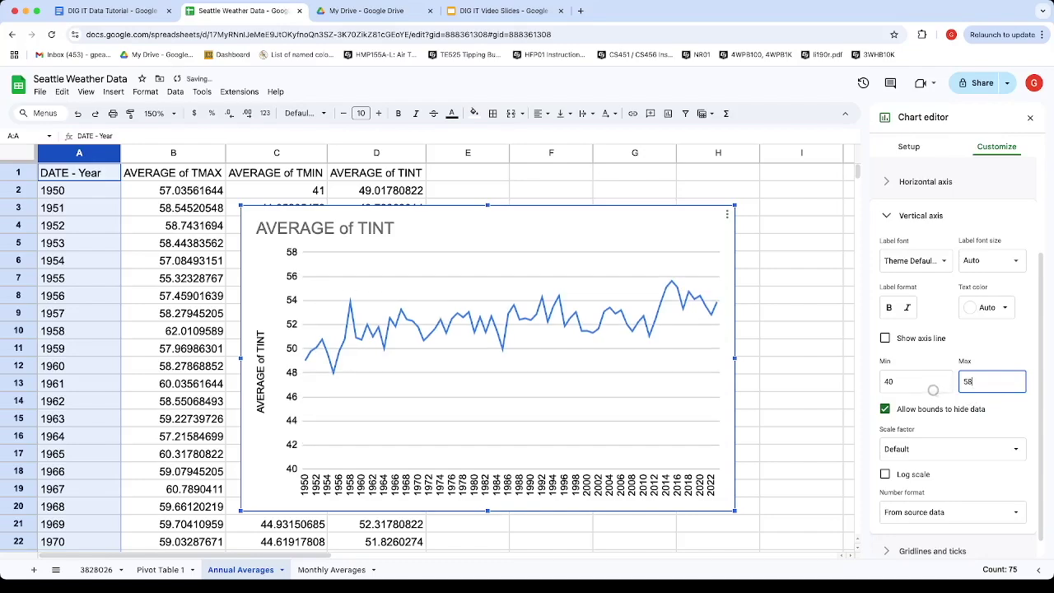
# Raise the chart's vertical axis minimum to 46
pyautogui.click(906, 381)
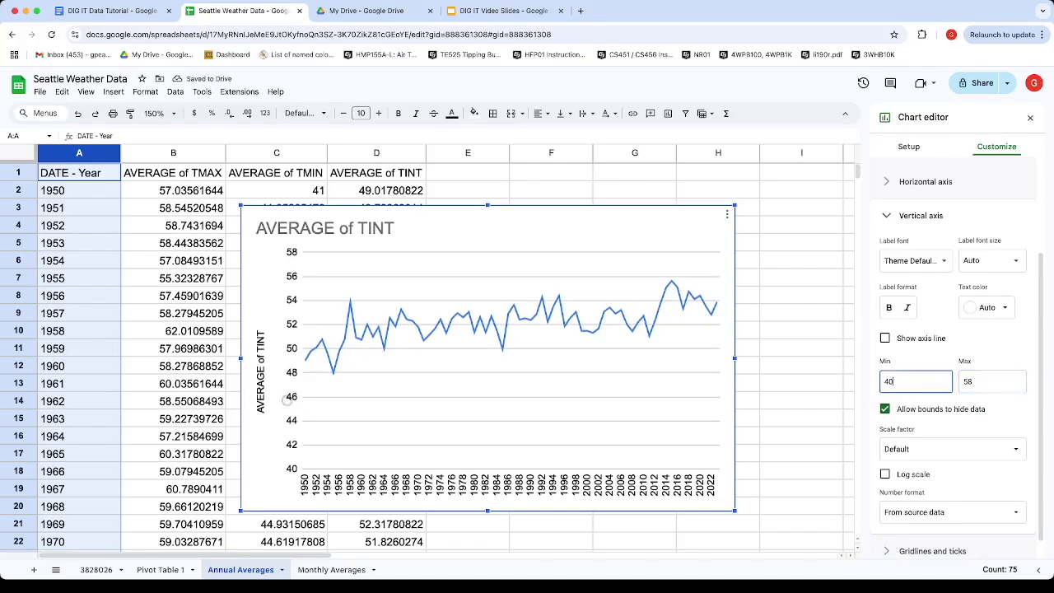
pyautogui.press('BackSpace')
pyautogui.write('6')
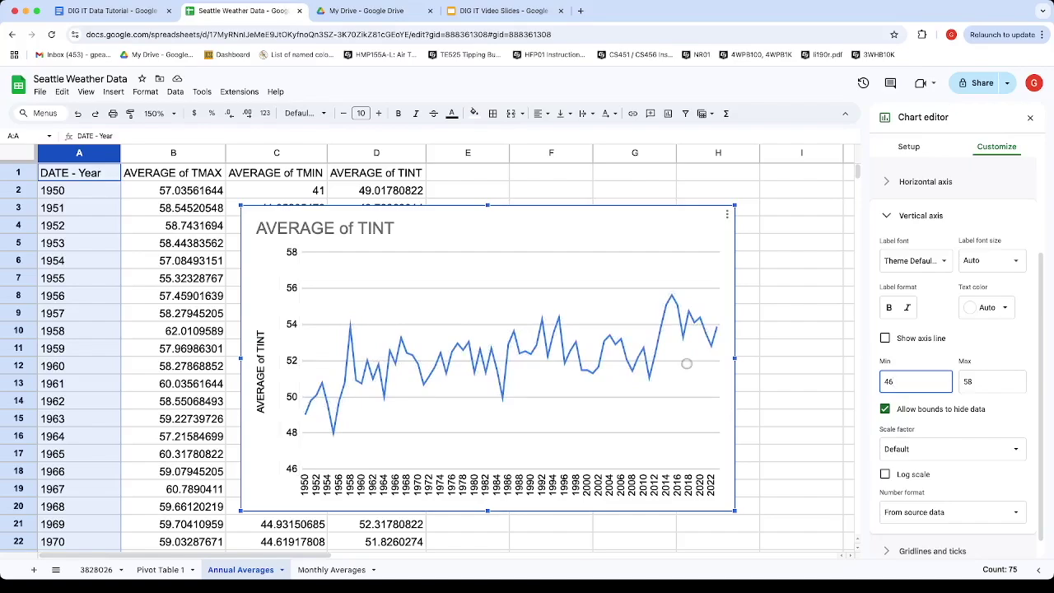
# Widen the chart's vertical axis range to a minimum of 0 and a maximum of 100
pyautogui.moveTo(531, 224)
pyautogui.mouseDown()
pyautogui.moveTo(574, 228)
pyautogui.moveTo(525, 227)
pyautogui.mouseUp()
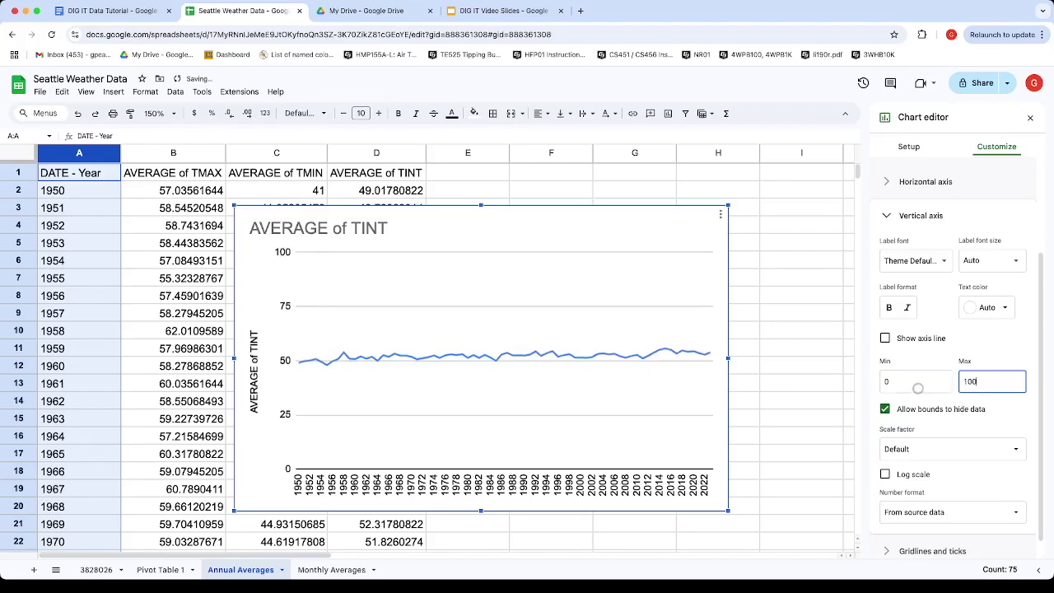
pyautogui.click(910, 391)
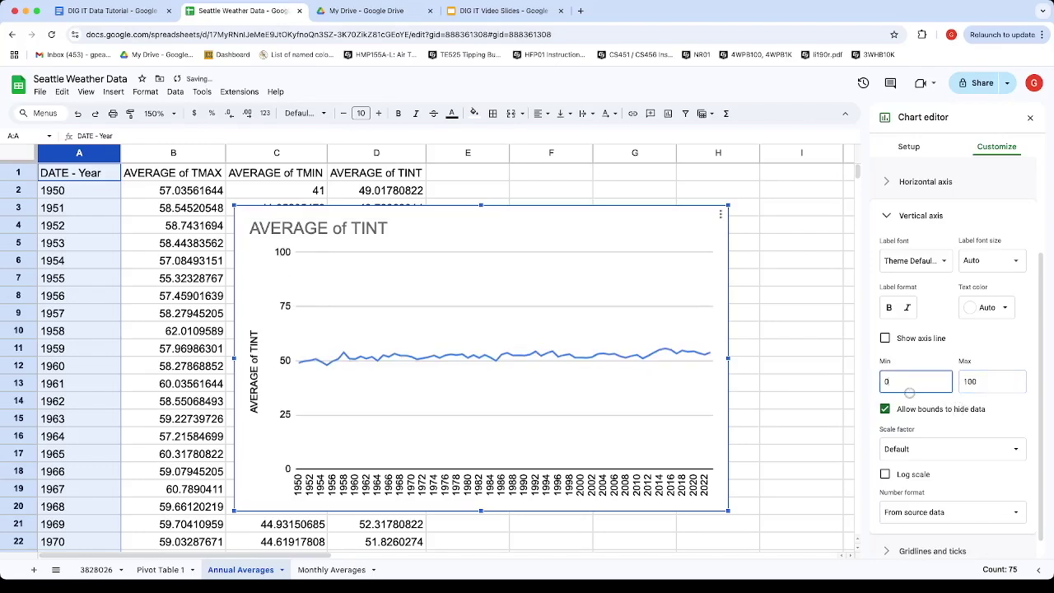
pyautogui.click(985, 390)
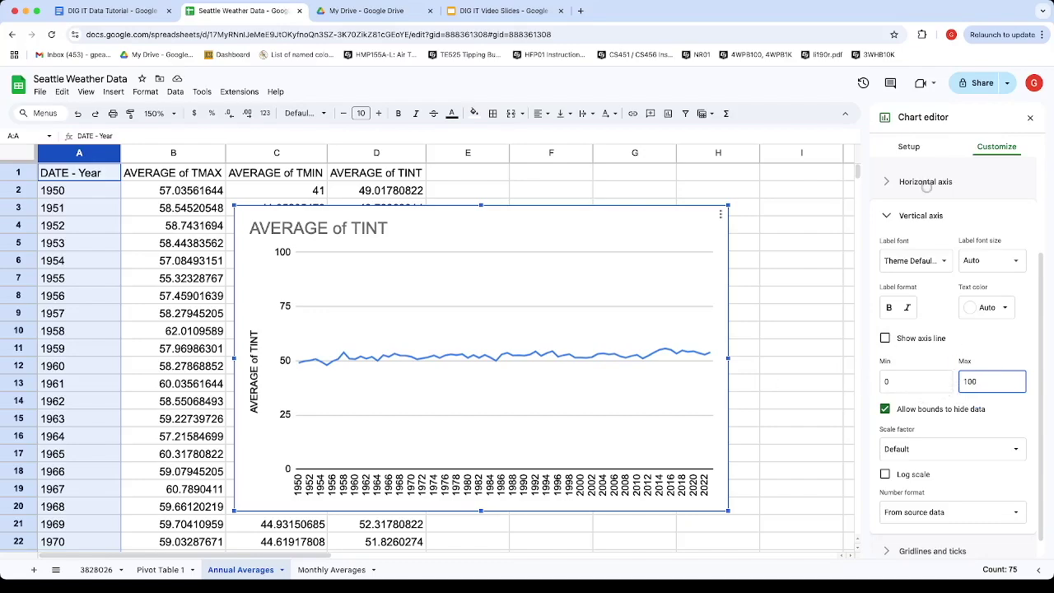
# Add the whole AVERAGE of TMAX column, column B, as a second series in the annual averages chart
pyautogui.click(905, 155)
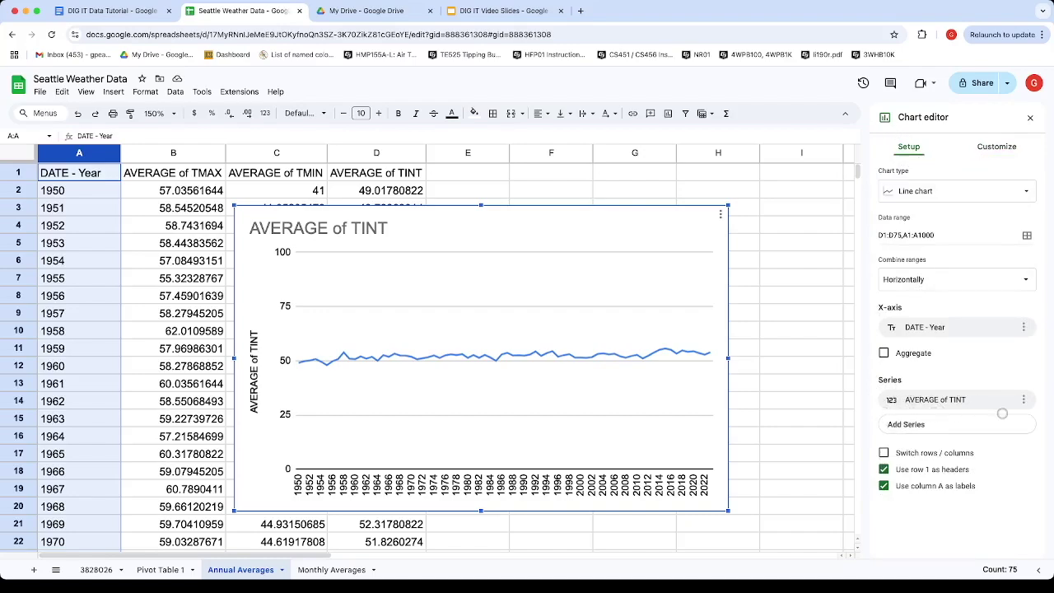
pyautogui.click(902, 428)
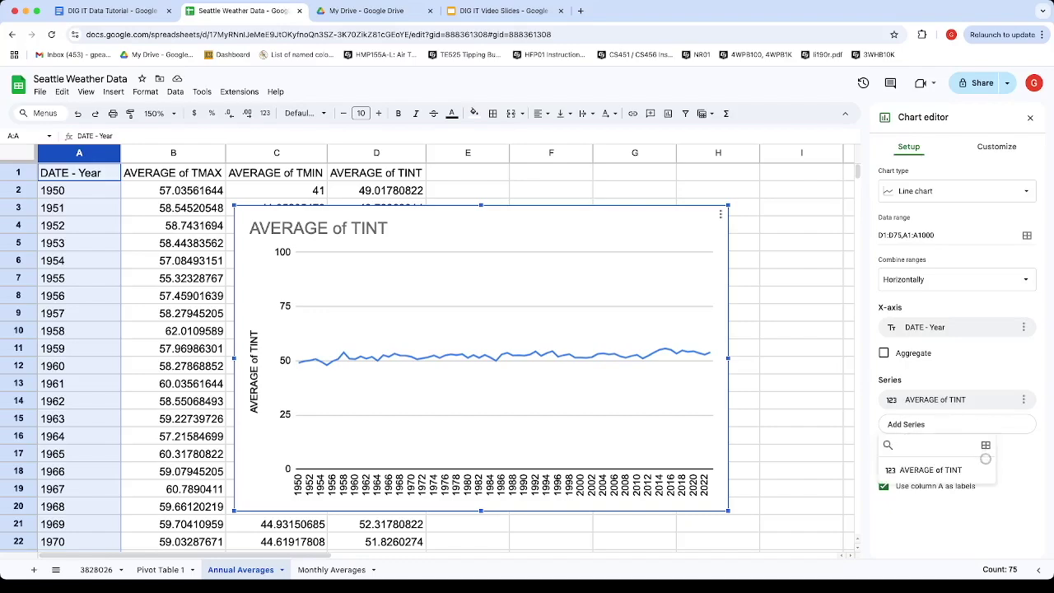
pyautogui.click(985, 446)
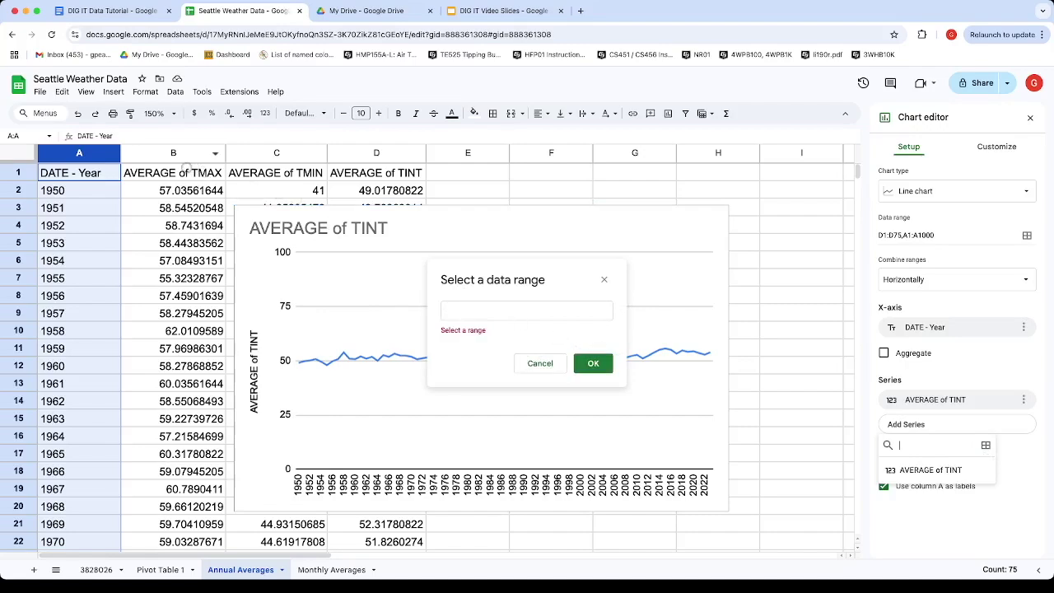
pyautogui.click(176, 153)
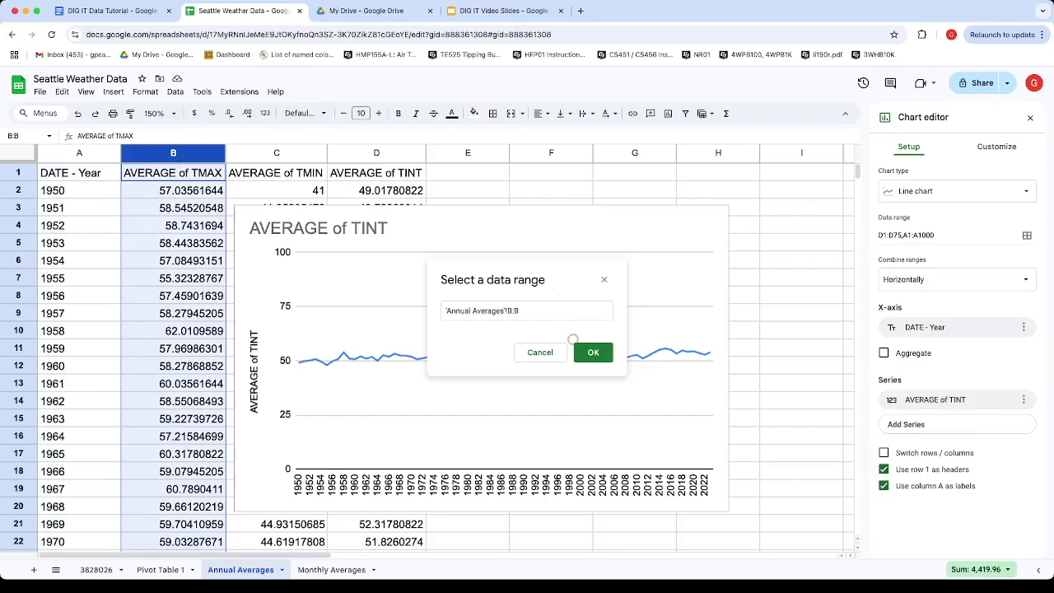
pyautogui.click(594, 355)
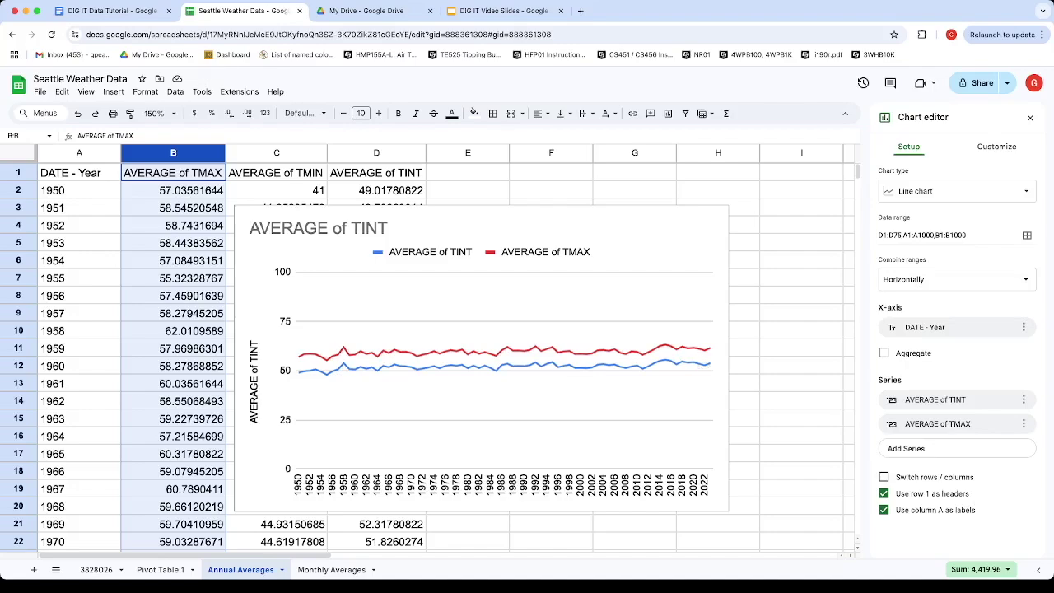
# Add the whole AVERAGE of TMIN column, column C, as a third series in the chart
pyautogui.click(971, 451)
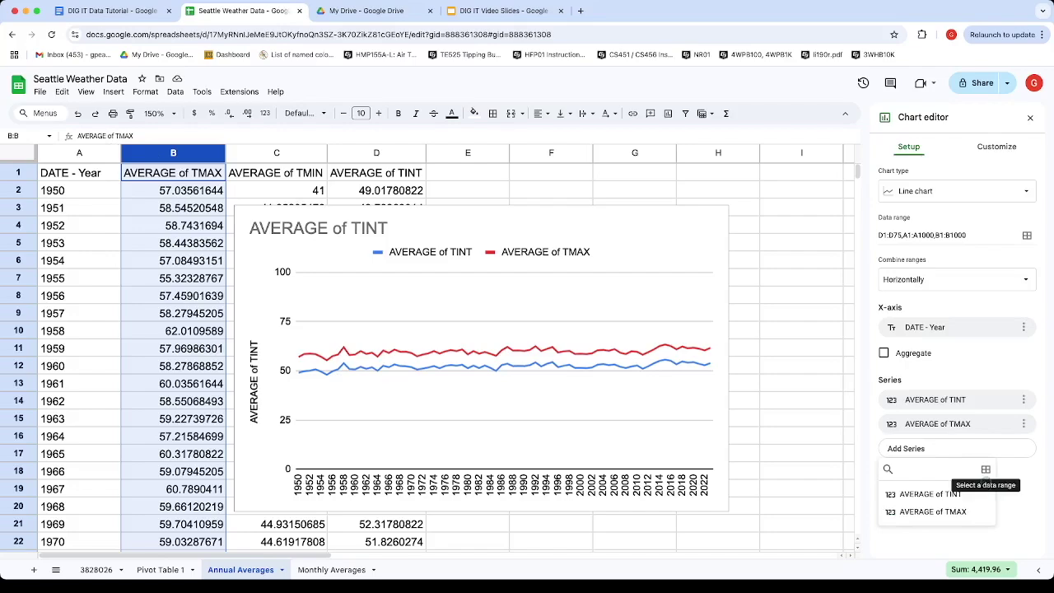
pyautogui.click(985, 469)
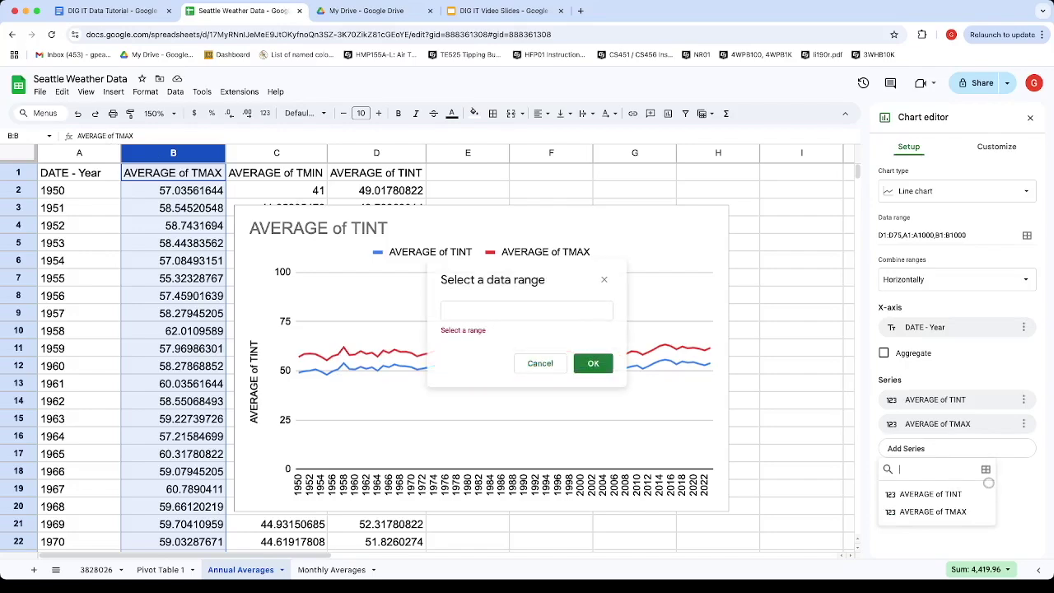
pyautogui.click(280, 153)
pyautogui.click(592, 363)
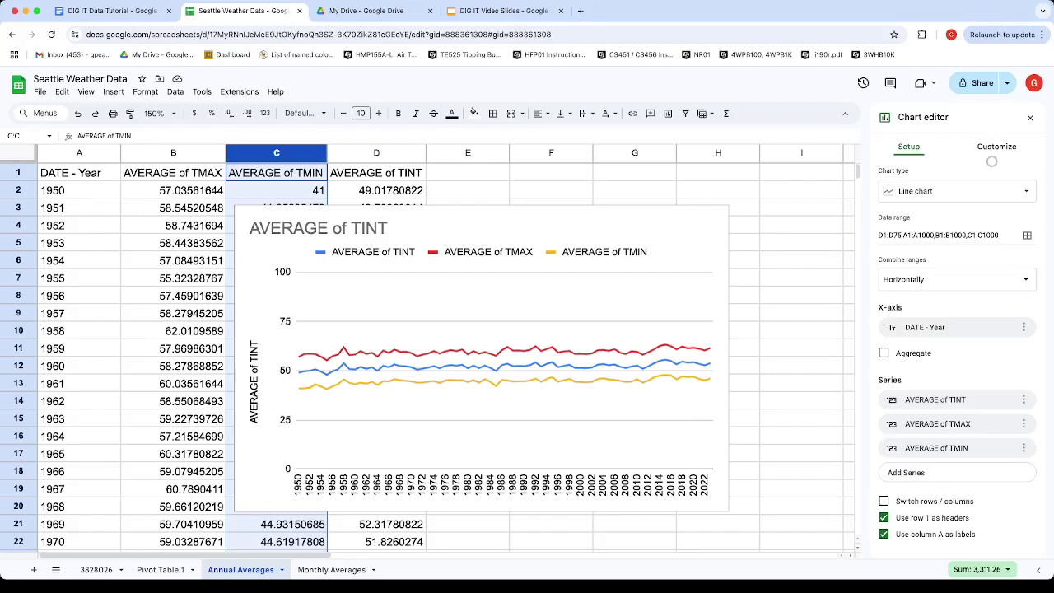
# Set the three-series chart's vertical axis to a minimum of 25 and a maximum of 65
pyautogui.click(992, 160)
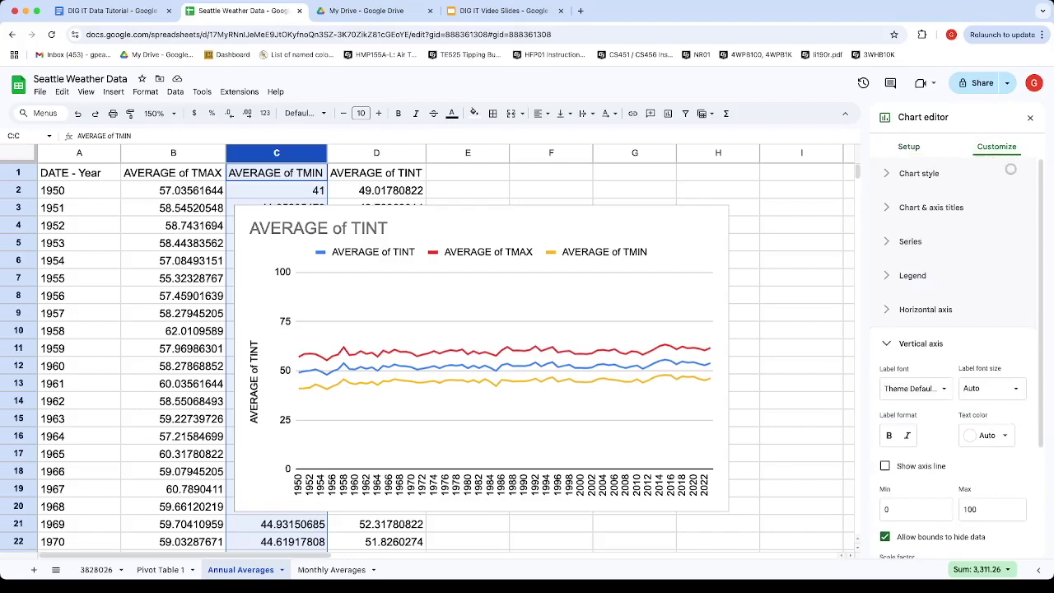
pyautogui.scroll(-4, 922, 370)
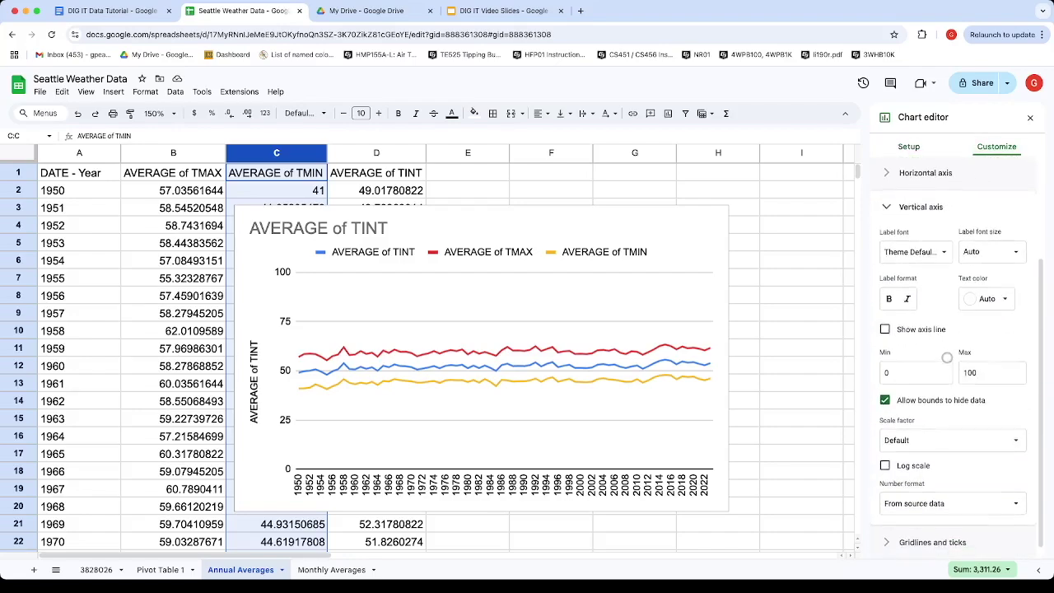
pyautogui.click(915, 375)
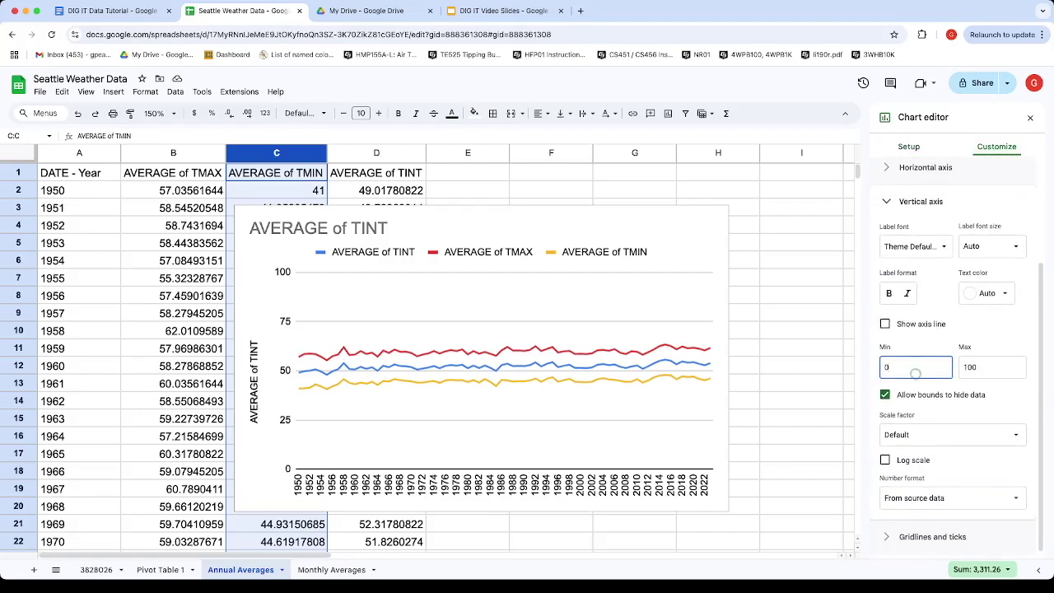
pyautogui.press('BackSpace')
pyautogui.write('25')
pyautogui.click(412, 425)
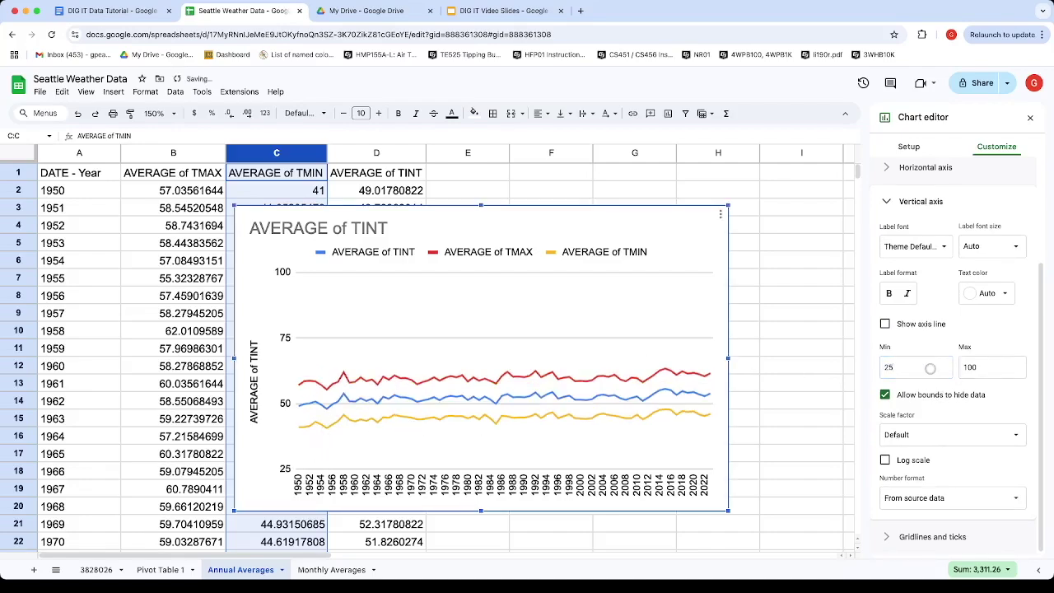
pyautogui.moveTo(994, 373); pyautogui.dragTo(949, 384)
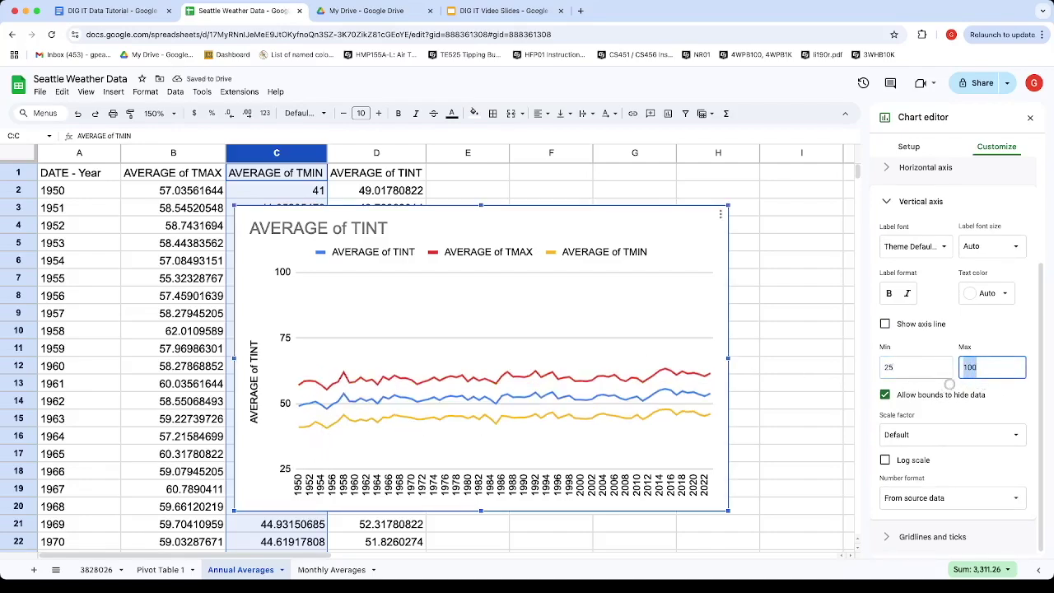
pyautogui.write('65')
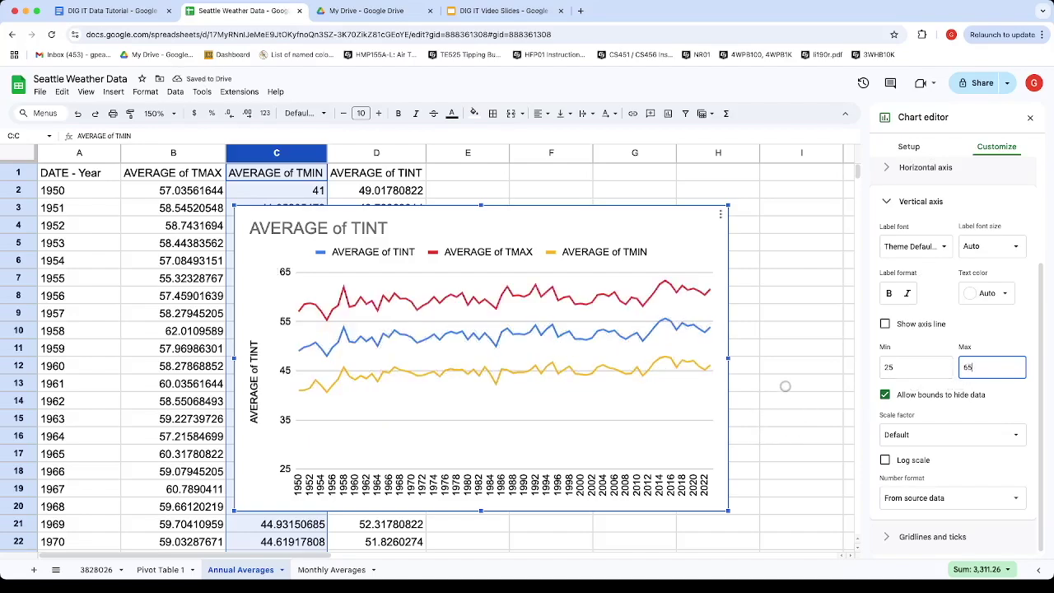
pyautogui.click(905, 372)
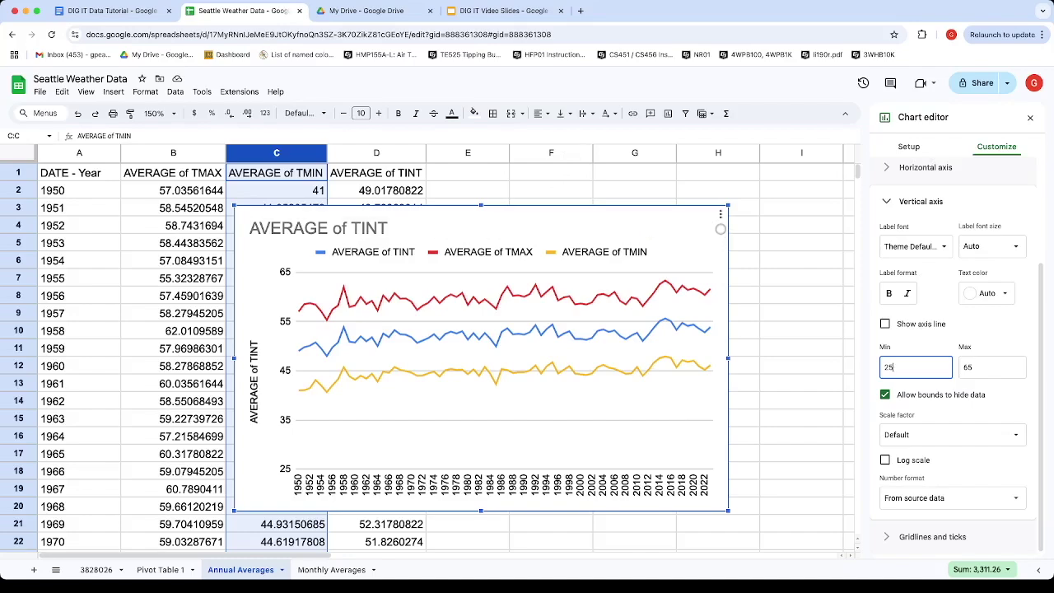
# Review the file formats available for downloading the annual averages chart, and close the chart editor
pyautogui.click(720, 215)
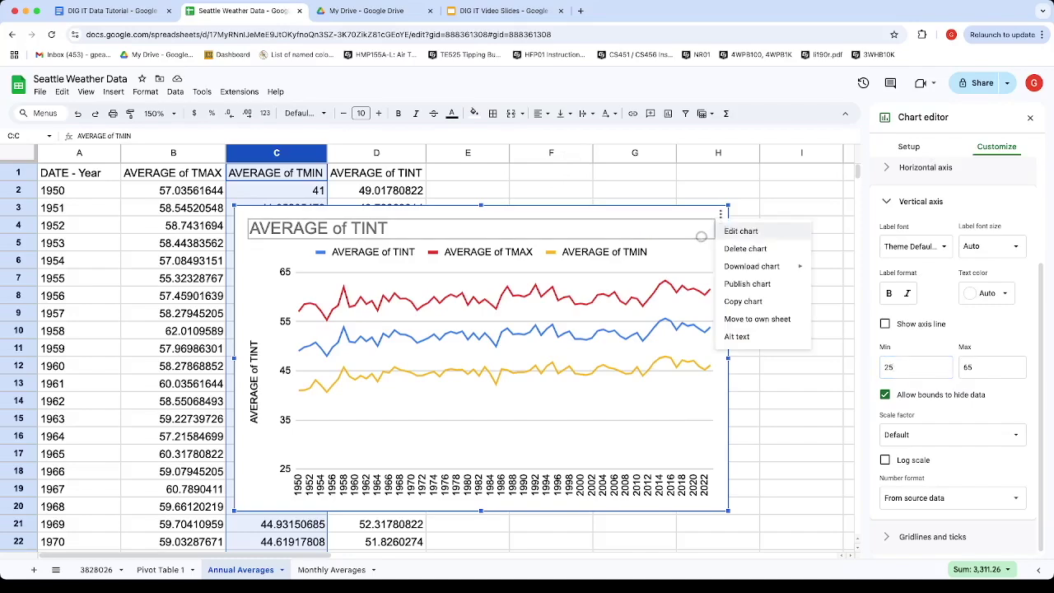
pyautogui.moveTo(761, 274)
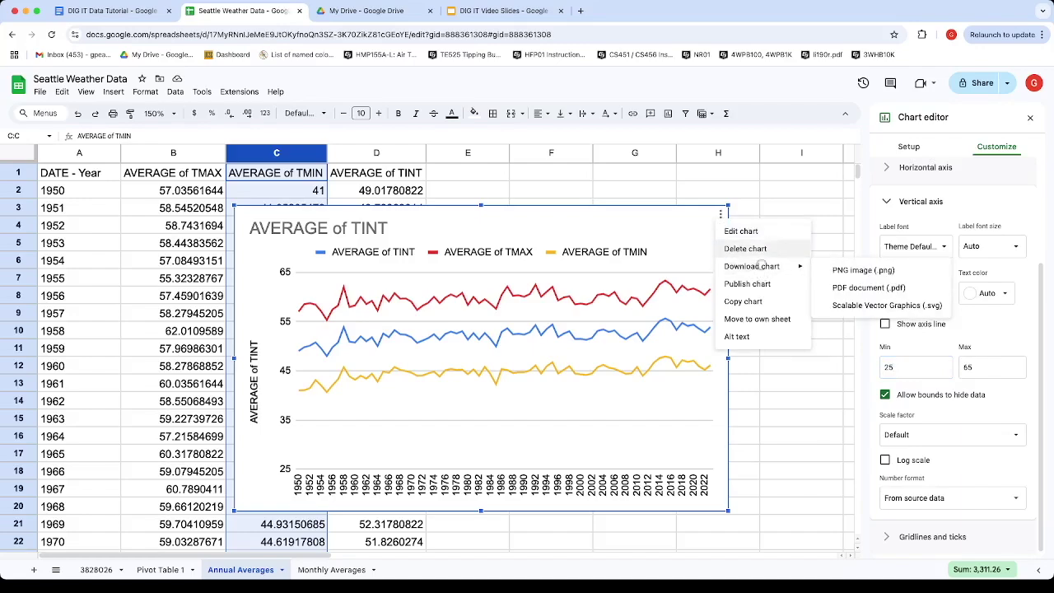
pyautogui.click(711, 226)
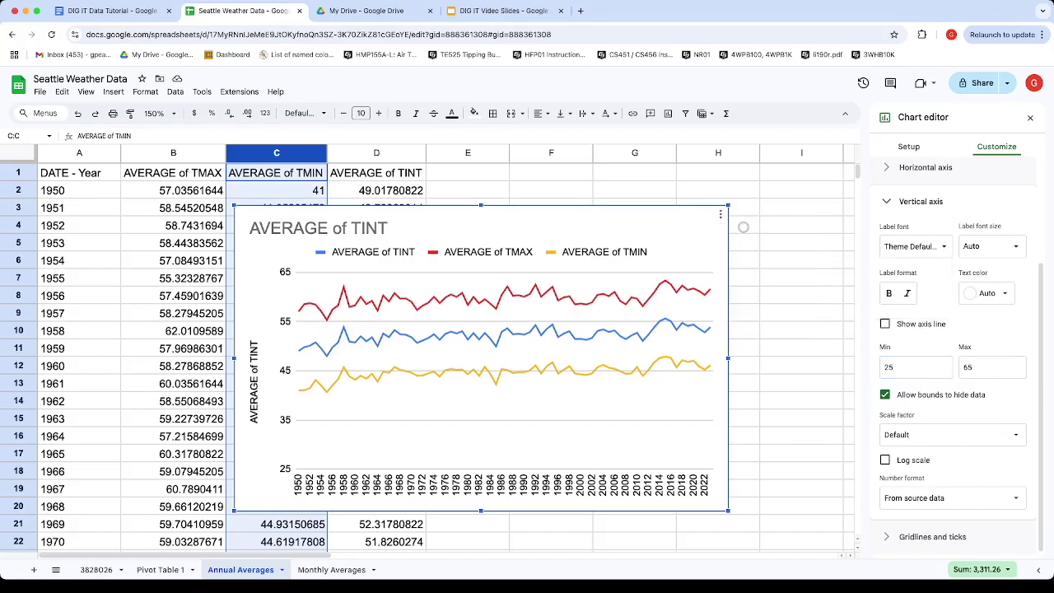
pyautogui.click(720, 215)
pyautogui.moveTo(739, 267)
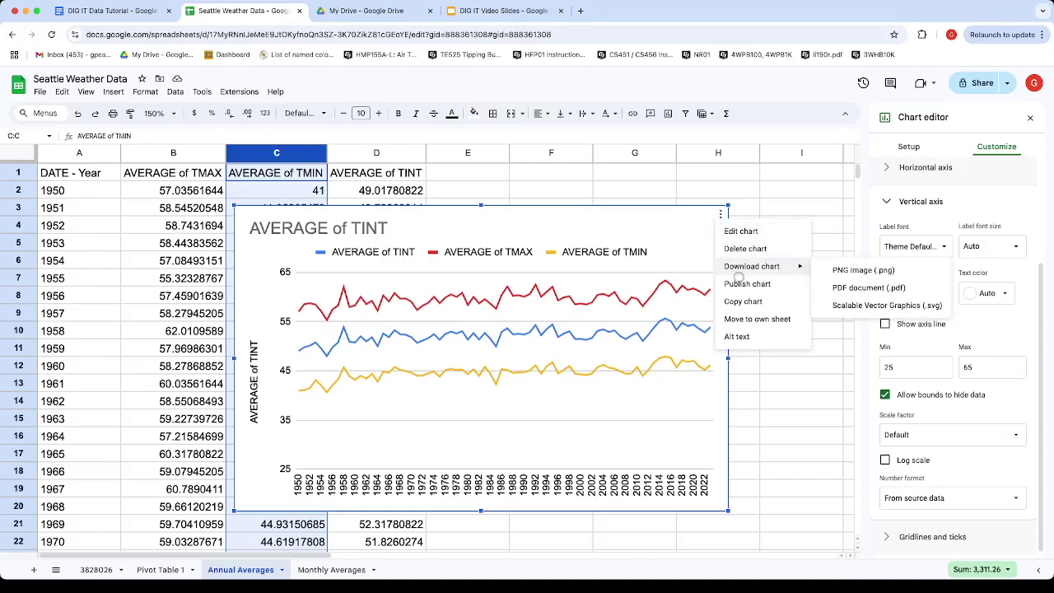
pyautogui.click(840, 287)
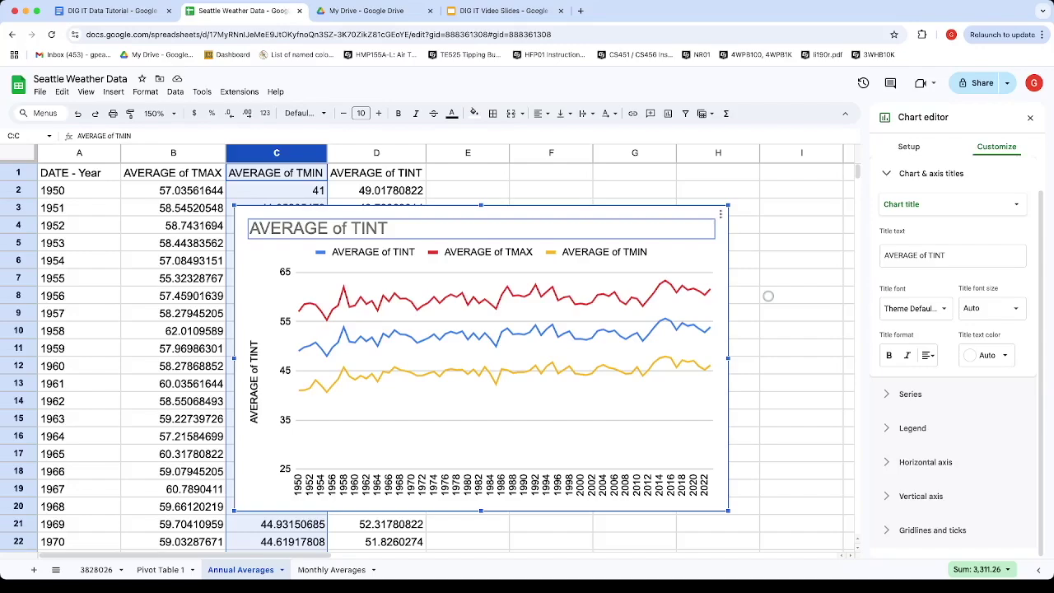
pyautogui.click(767, 295)
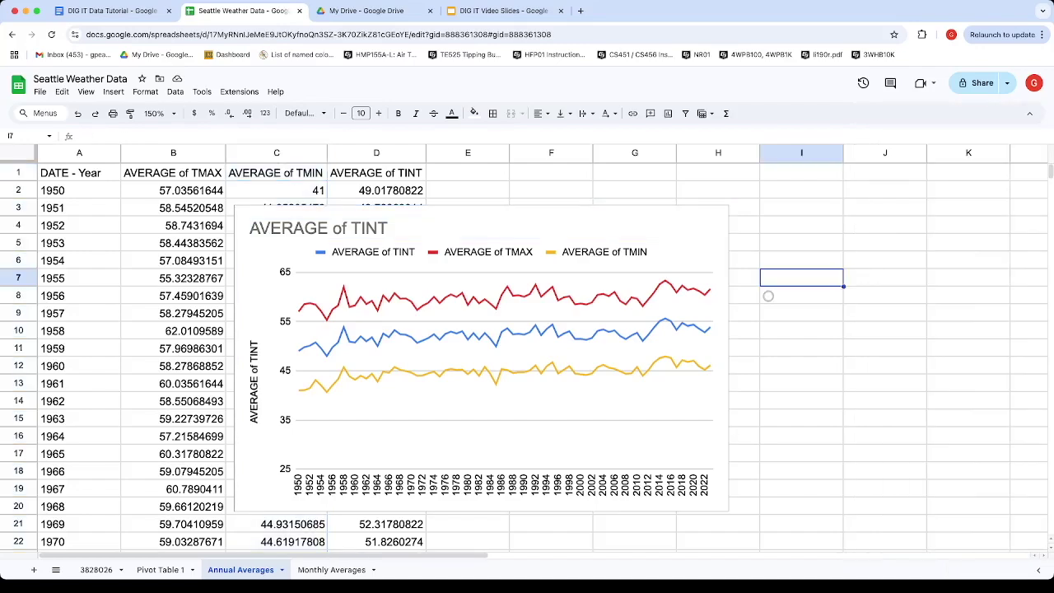